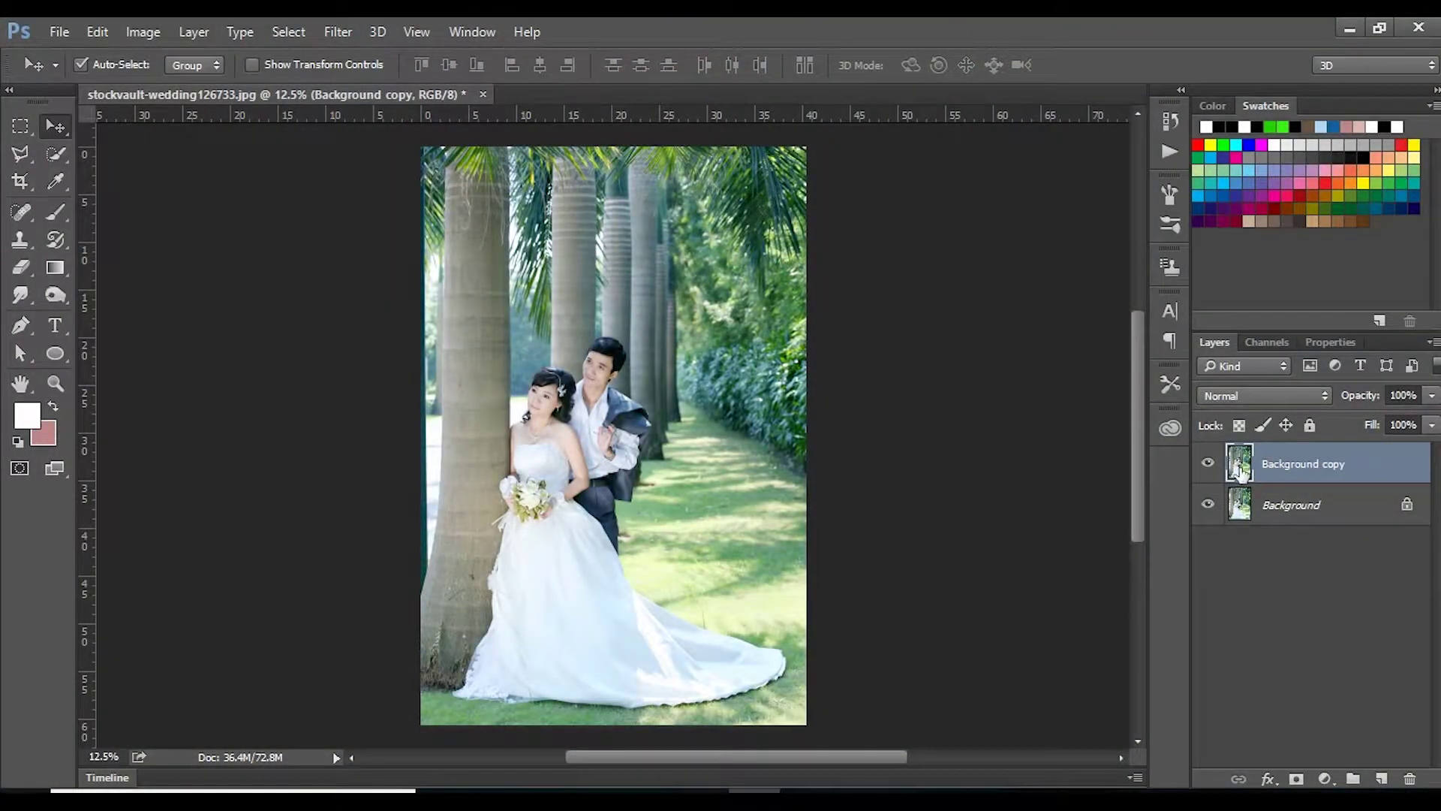
Add a Curves 1 adjustment layer, darkening the photo with a curve point at input 150, output 117.
left_click(1327, 781)
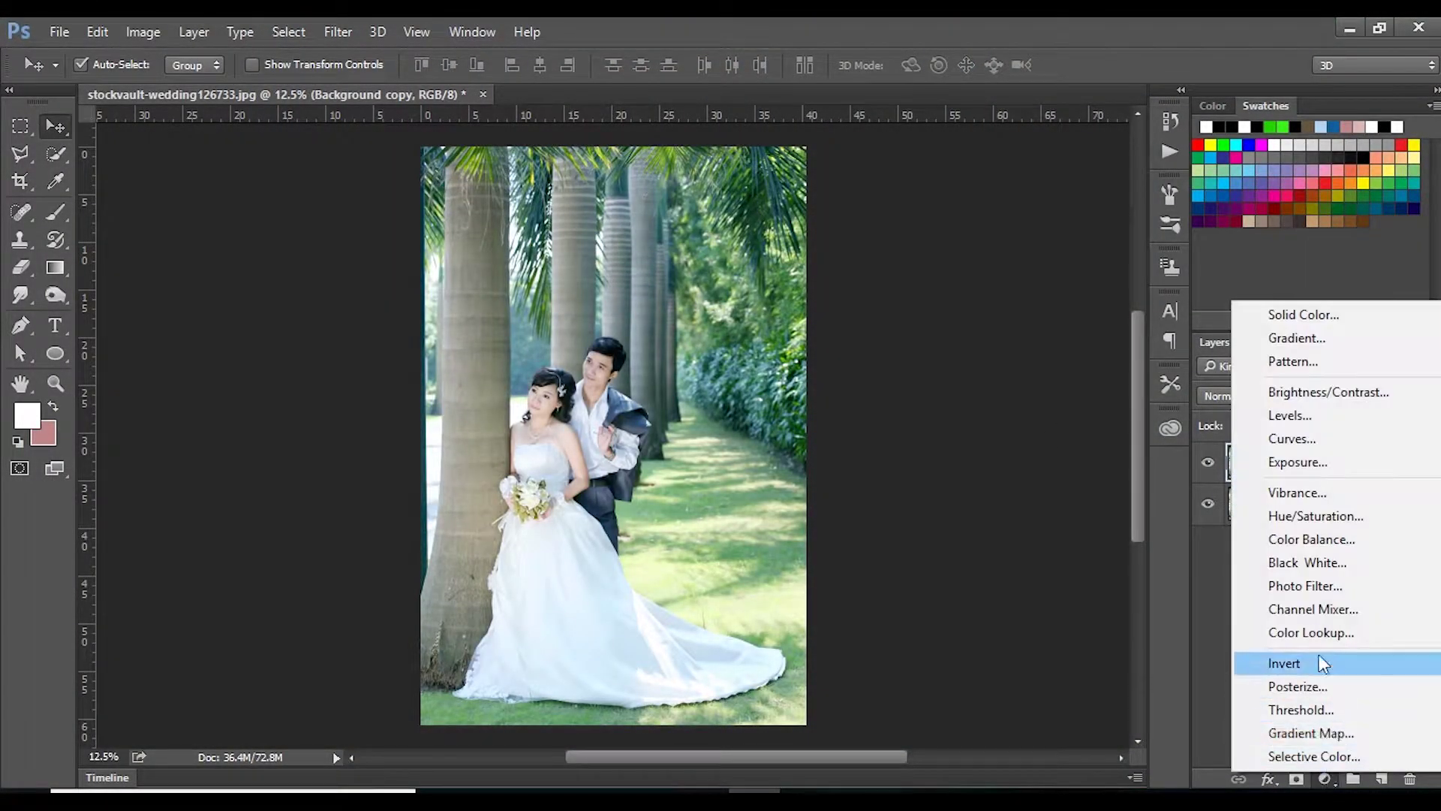
left_click(1313, 431)
left_click_drag(1345, 518, 1344, 543)
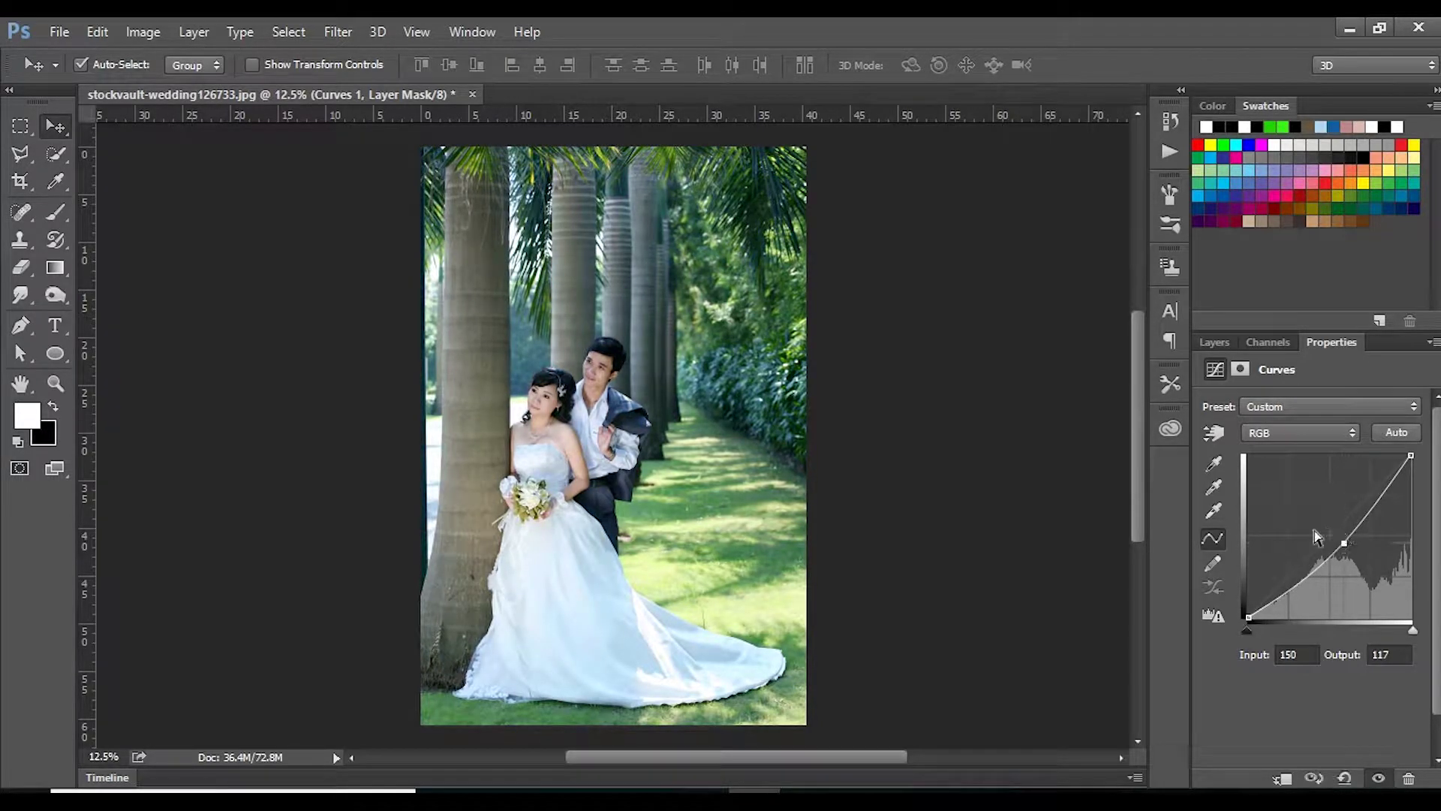
left_click(1224, 344)
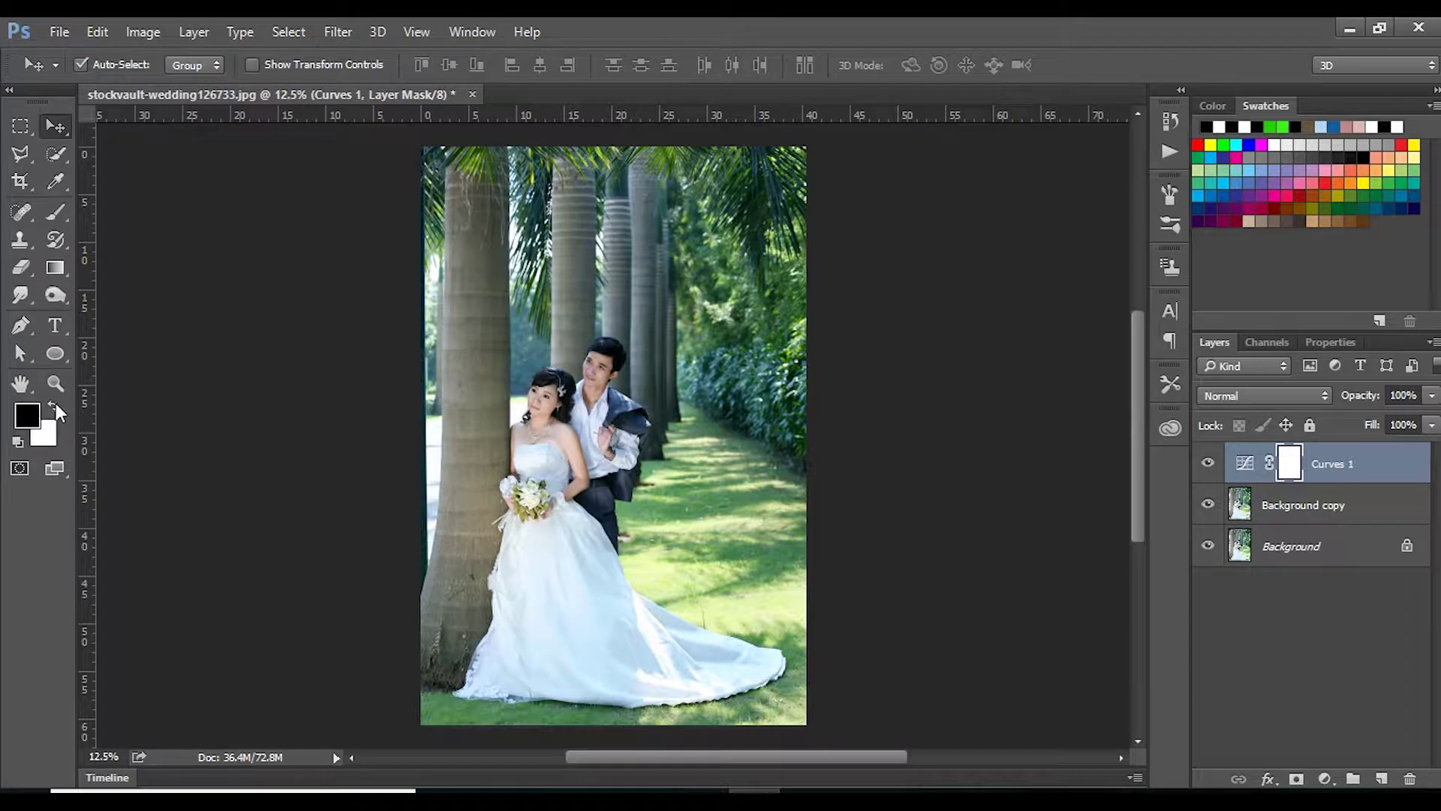
right_click(1291, 471)
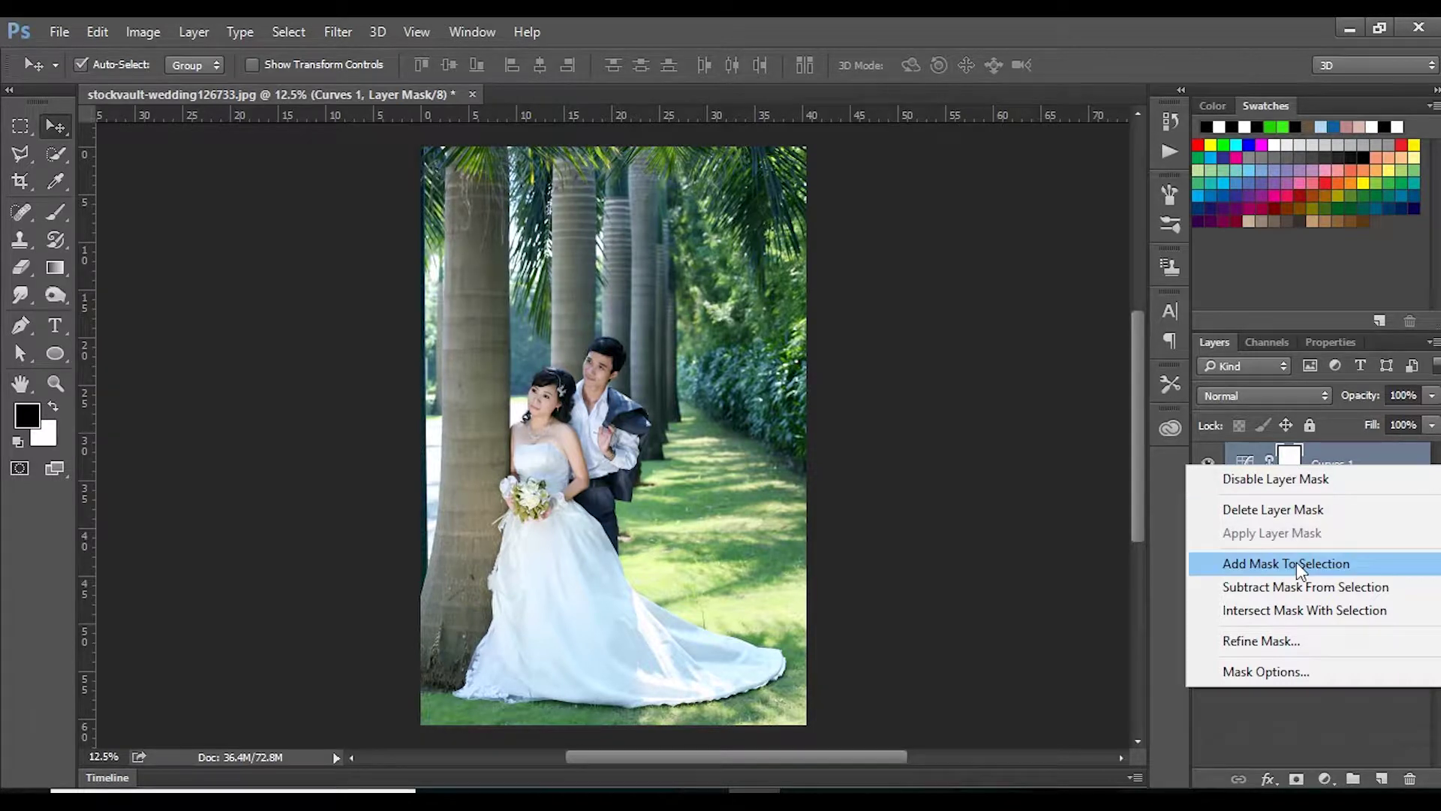
Invert the Curves 1 mask to black and set a soft round brush to 7% opacity, 13% flow.
left_click(1291, 454)
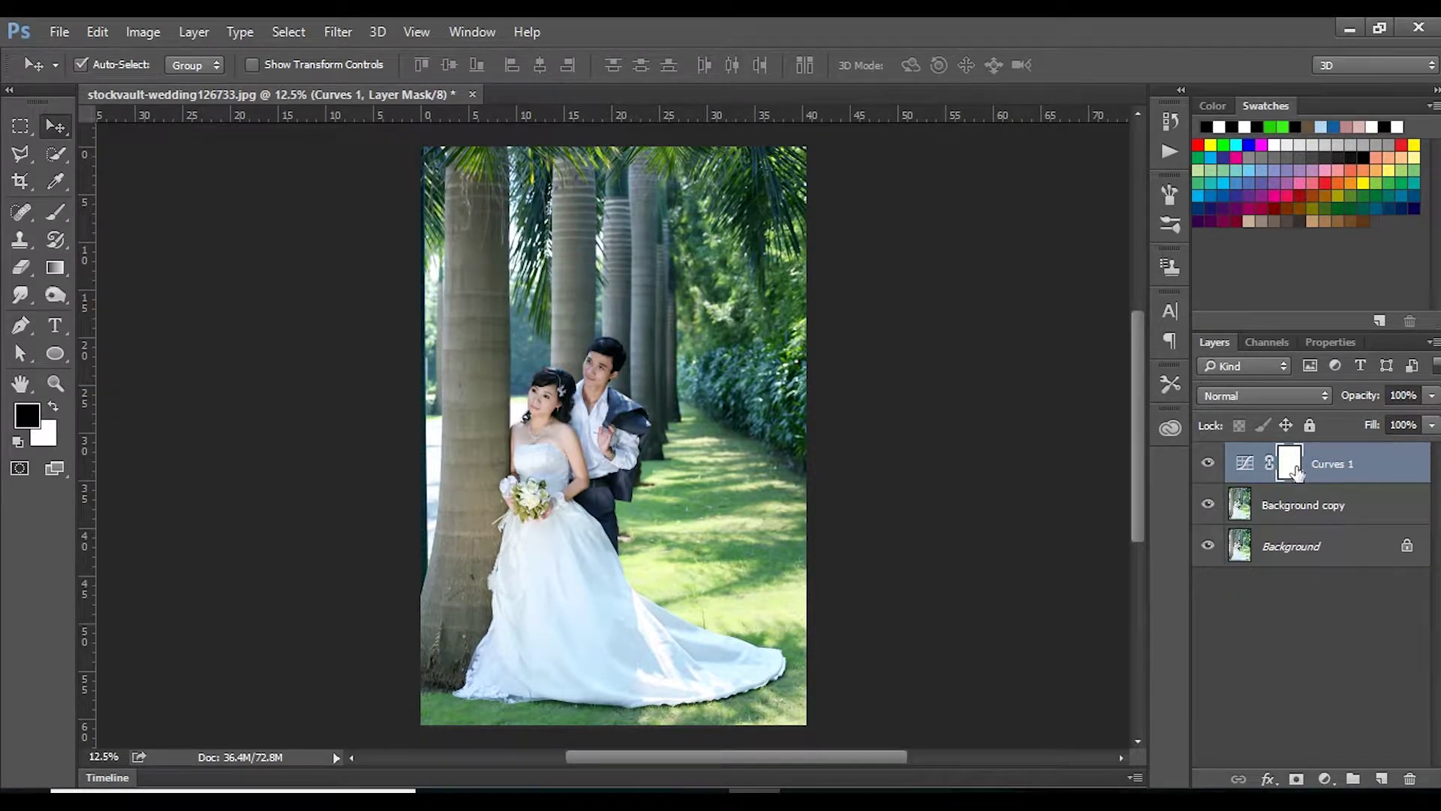
key("ctrl+i")
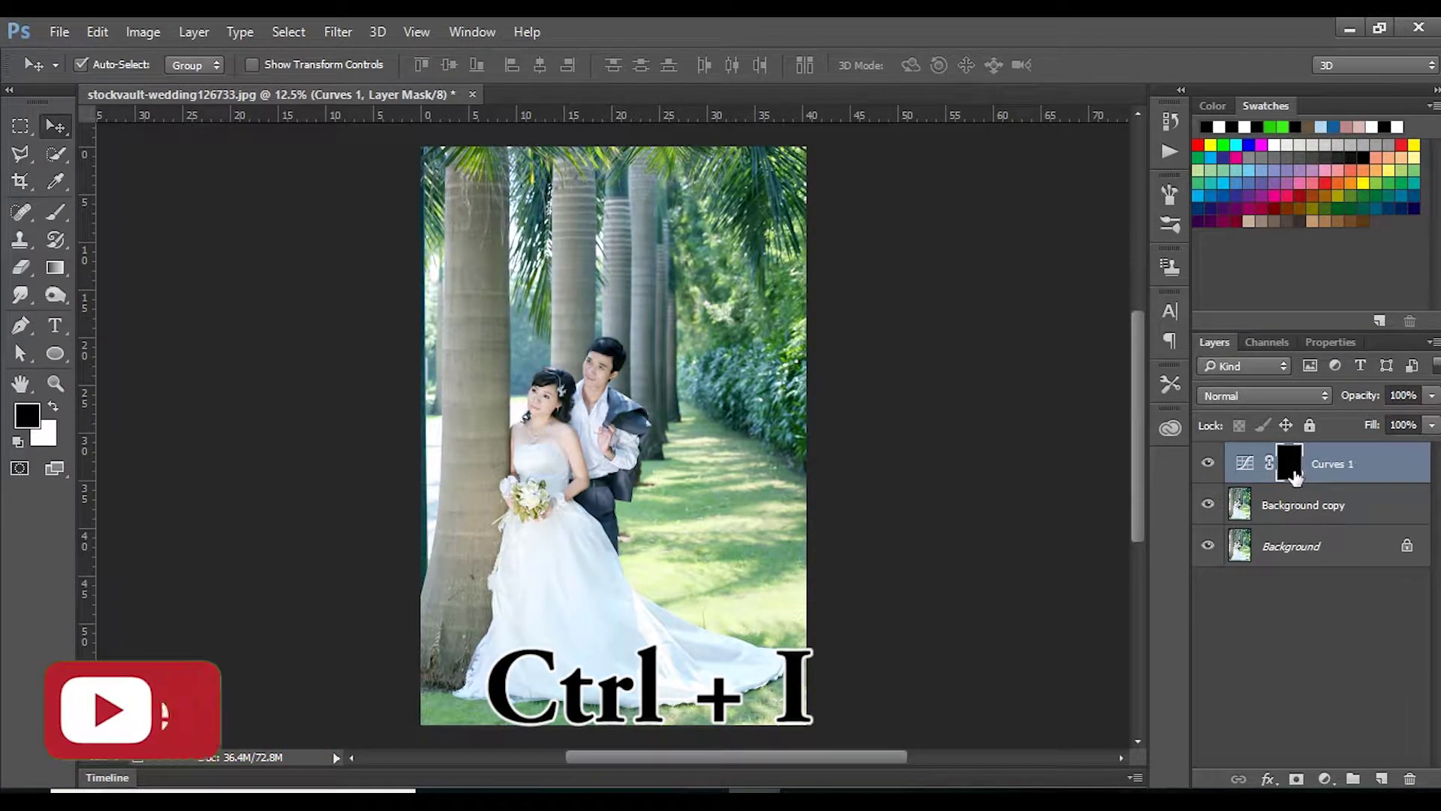
left_click(54, 213)
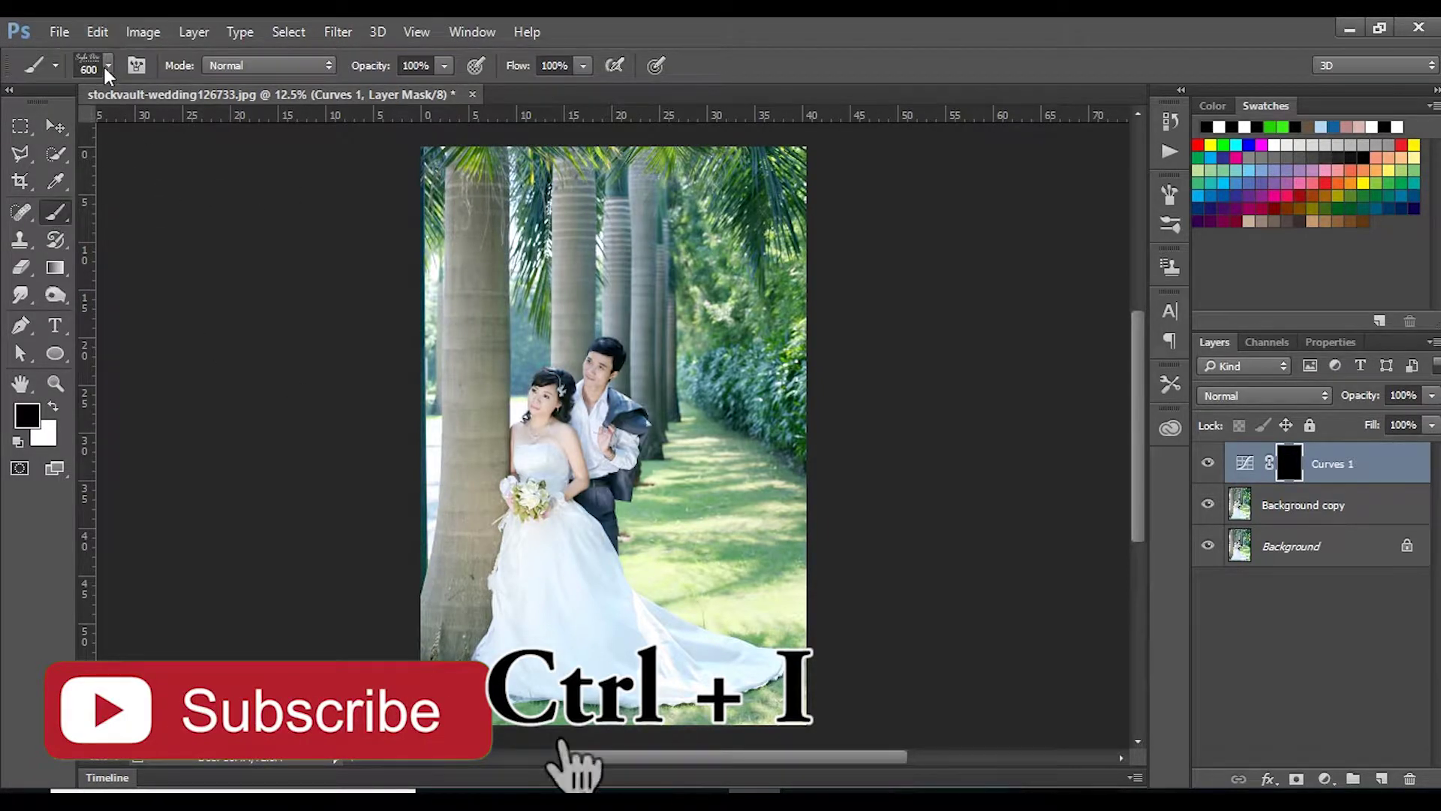
left_click(108, 65)
left_click(52, 282)
key("Return")
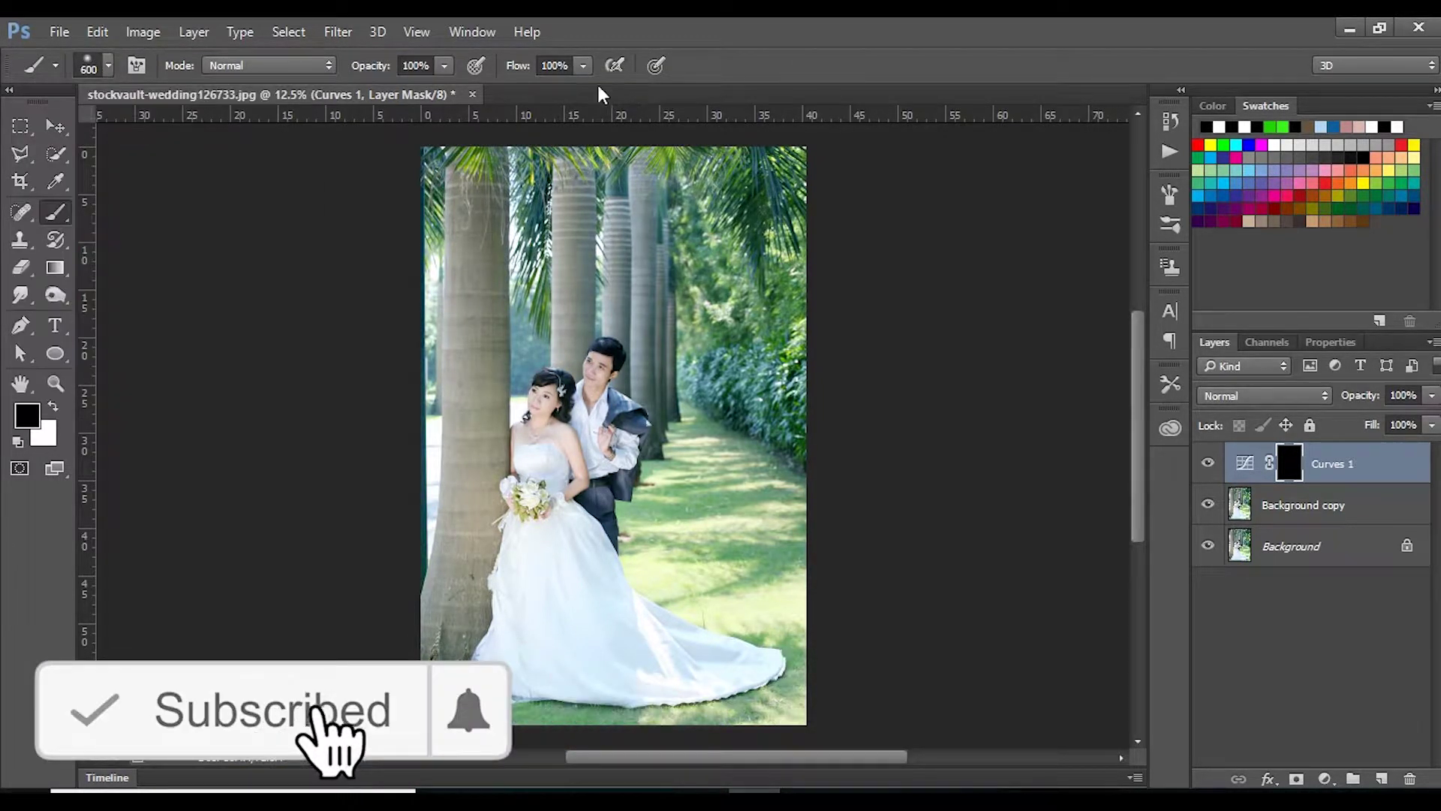
left_click_drag(445, 65, 353, 87)
left_click(583, 66)
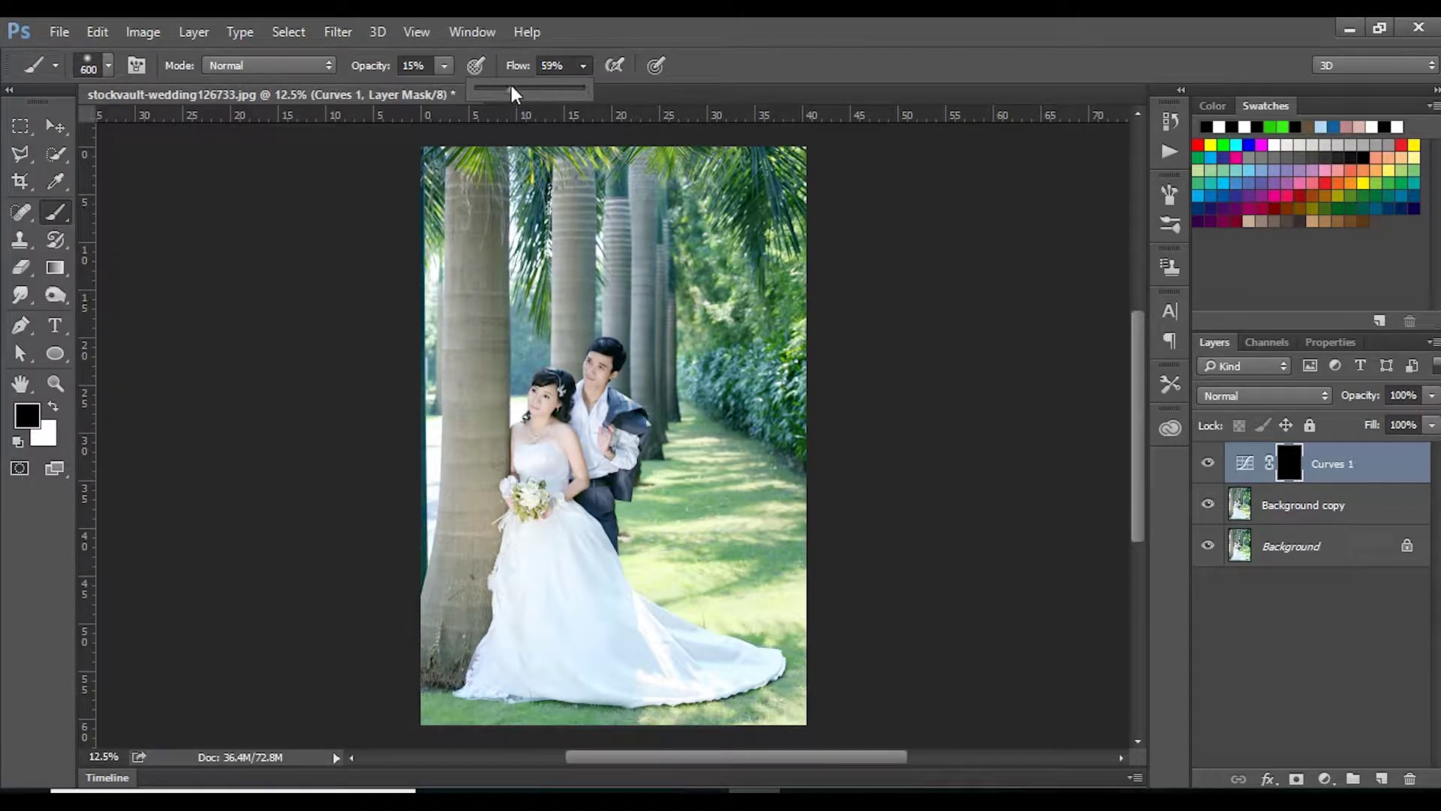
left_click_drag(497, 88, 435, 87)
left_click(445, 65)
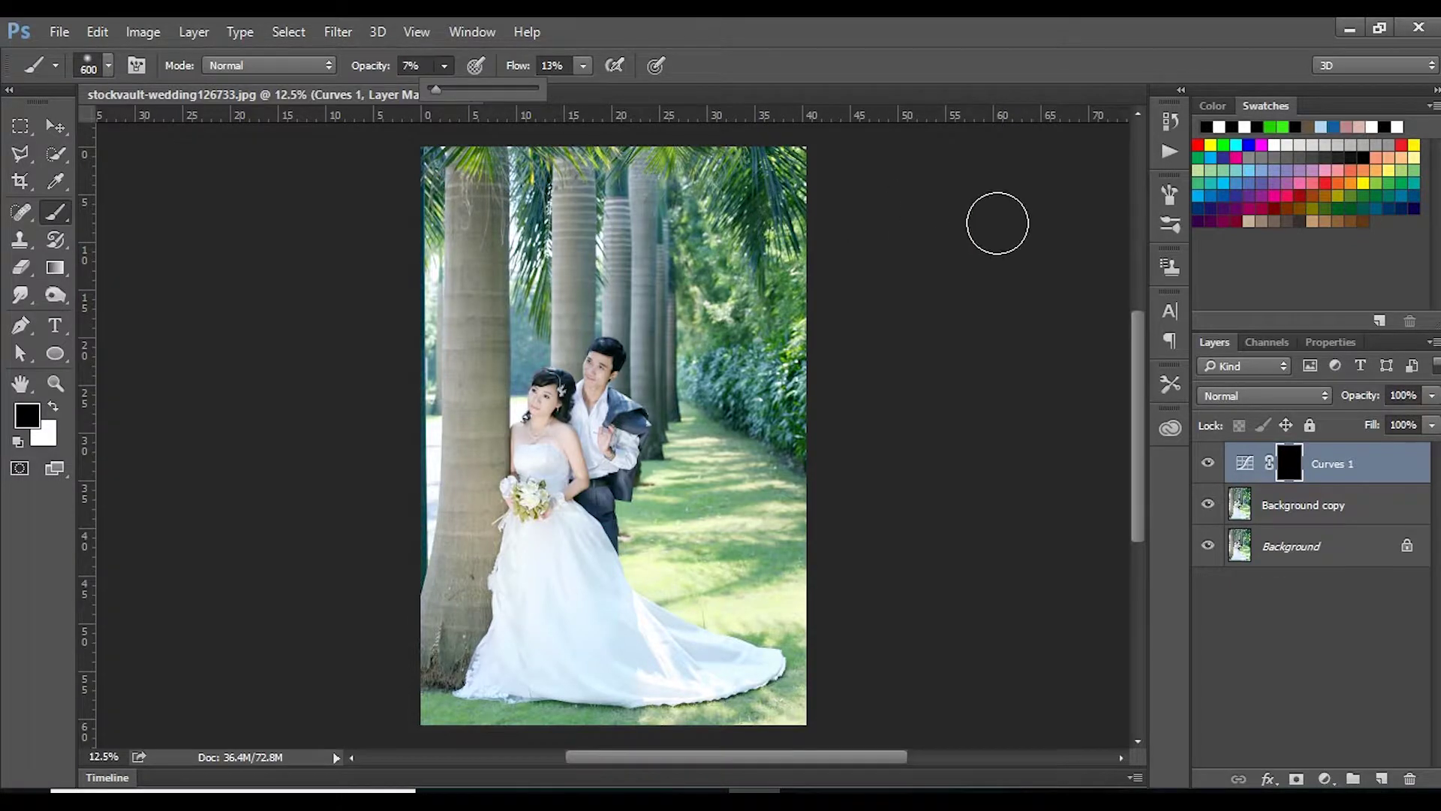
Make white the foreground colour and raise the brush opacity to 21%.
scroll(592, 392, "up", 3)
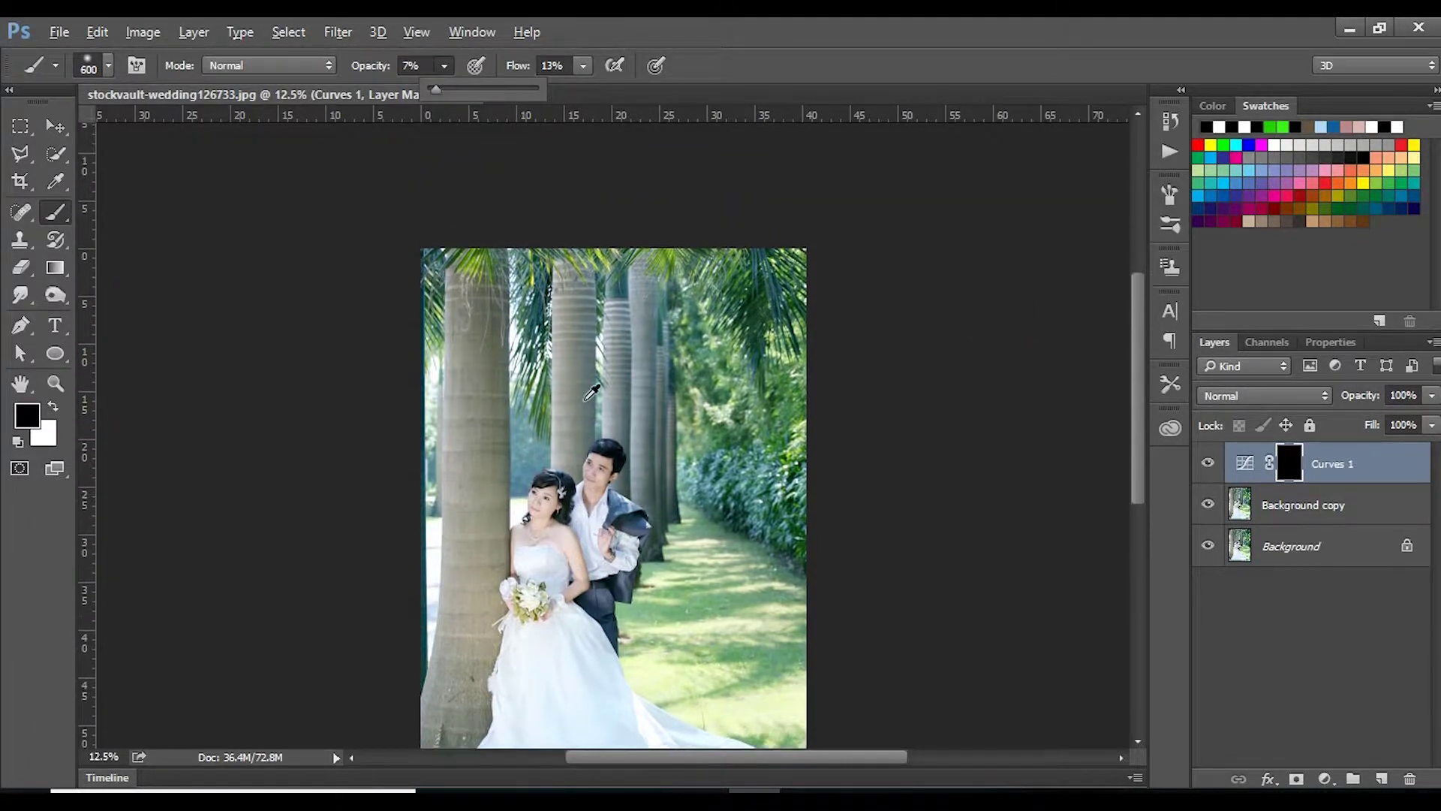
scroll(591, 392, "down", 1)
scroll(591, 405, "up", 3)
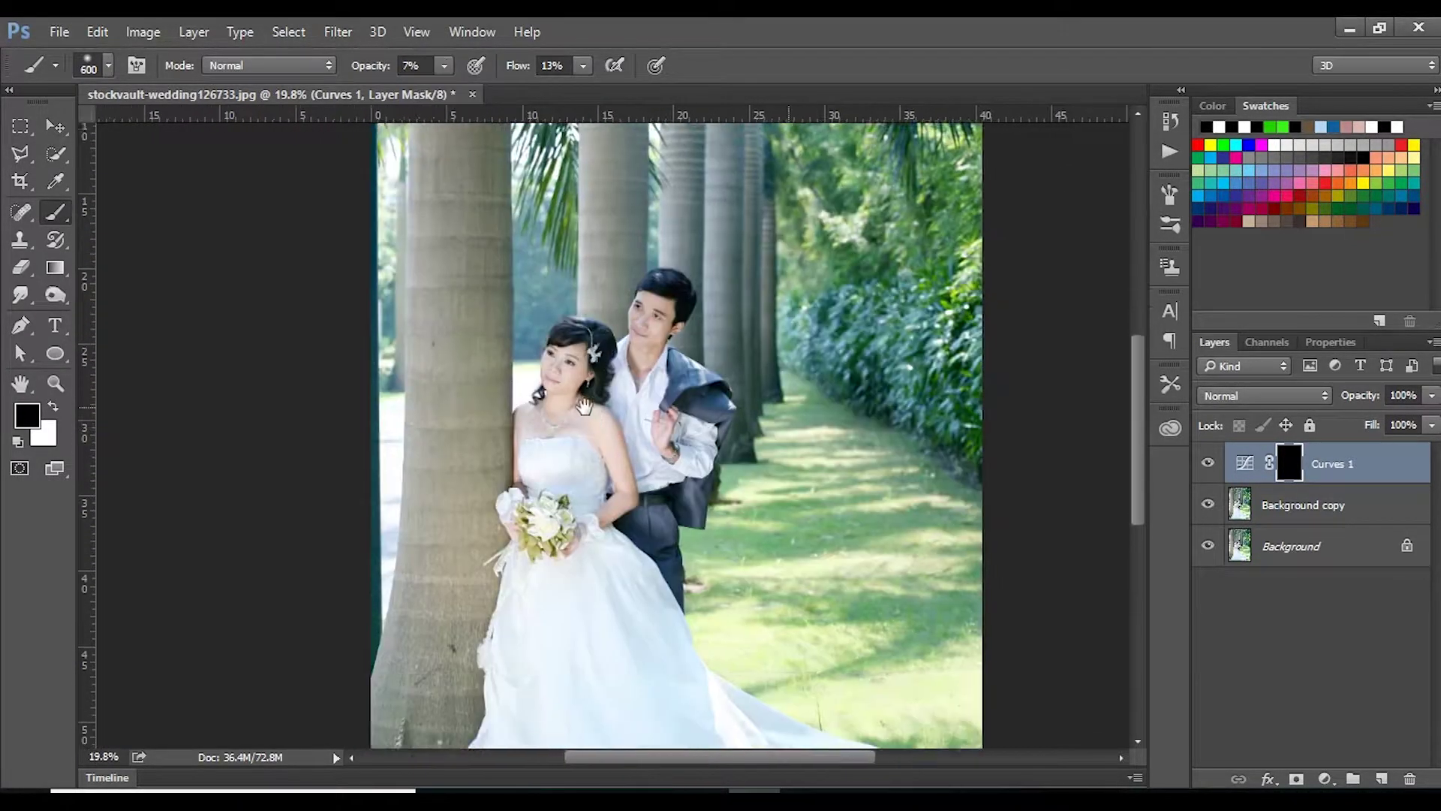
scroll(591, 421, "up", 1)
scroll(434, 228, "down", 2)
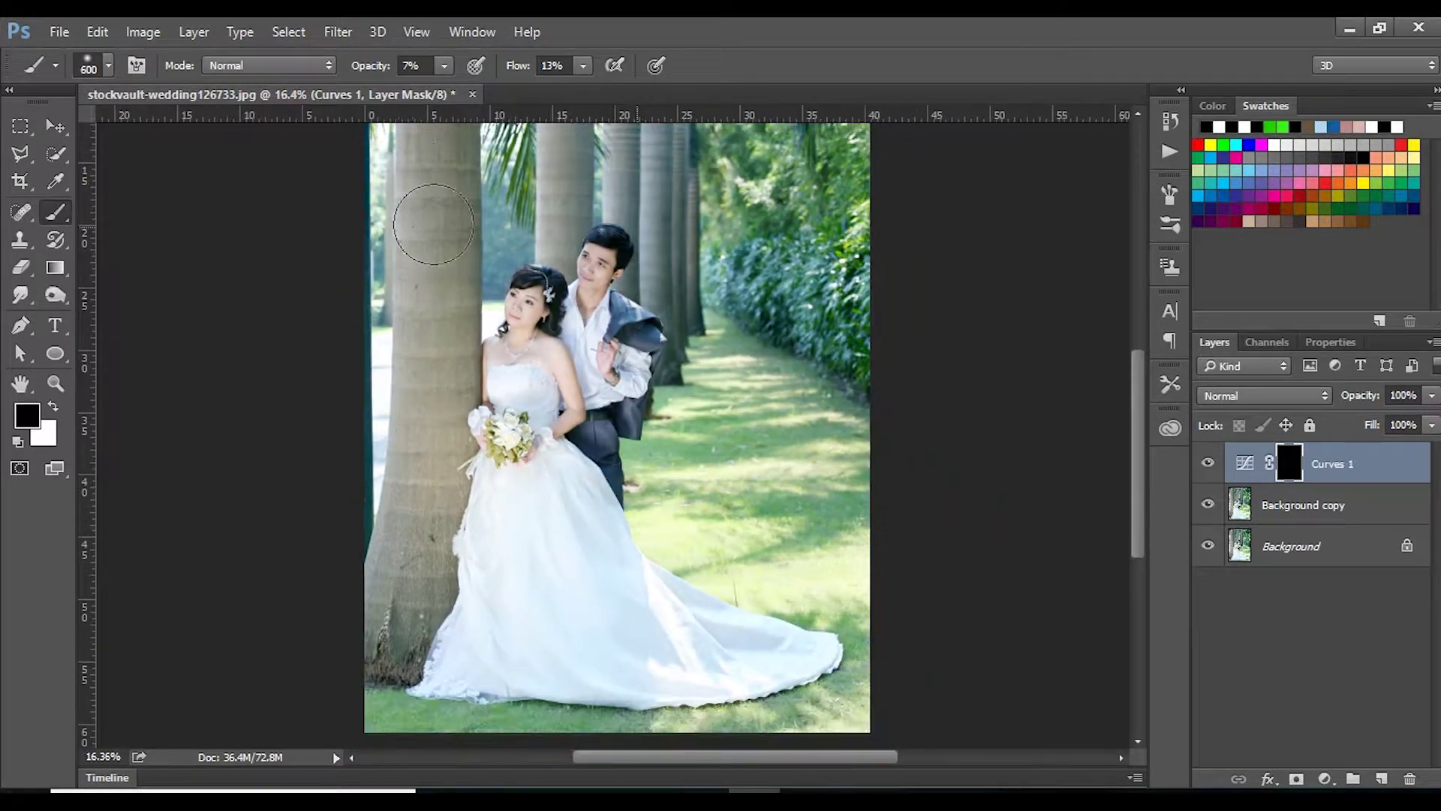
left_click(52, 409)
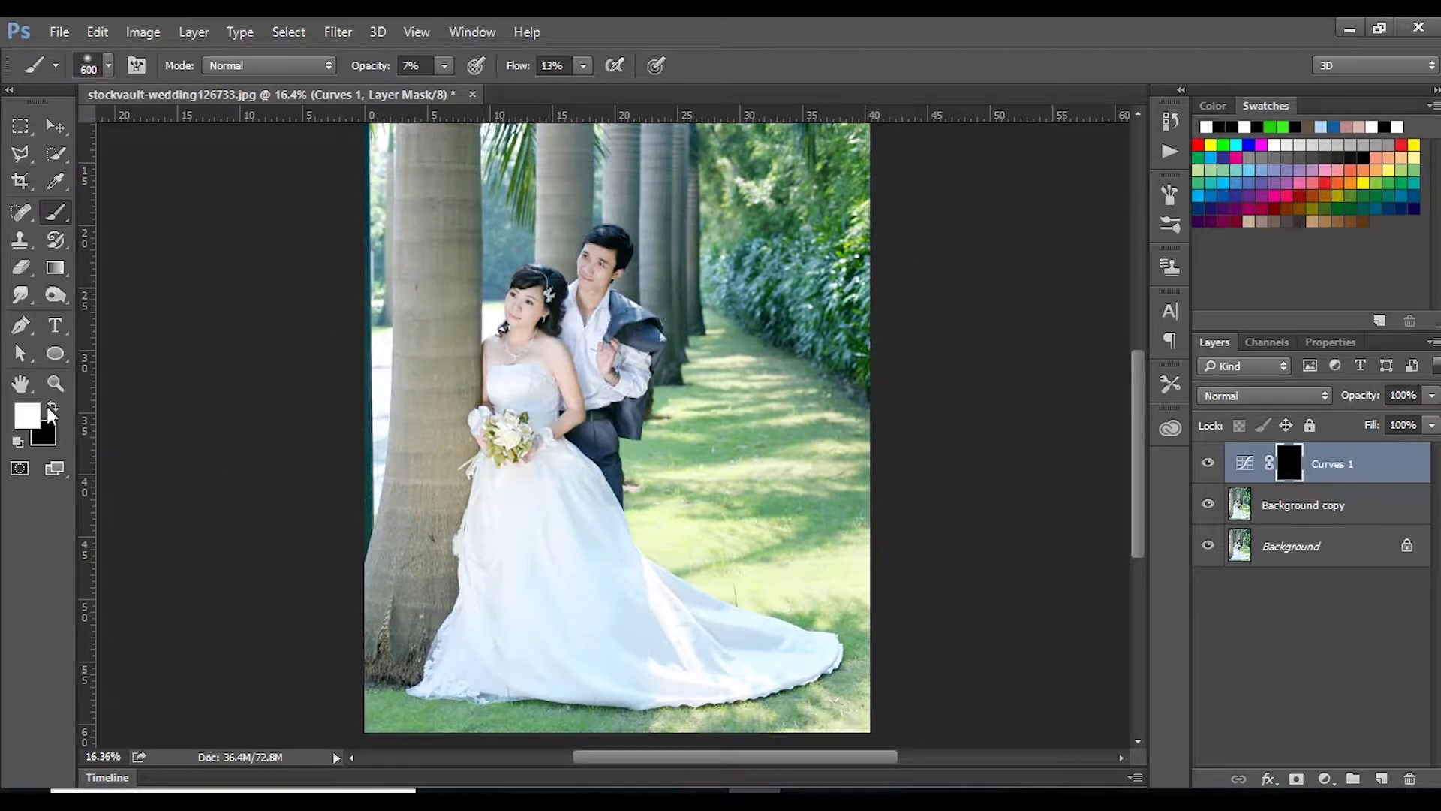
scroll(451, 233, "down", 2)
scroll(465, 233, "up", 1)
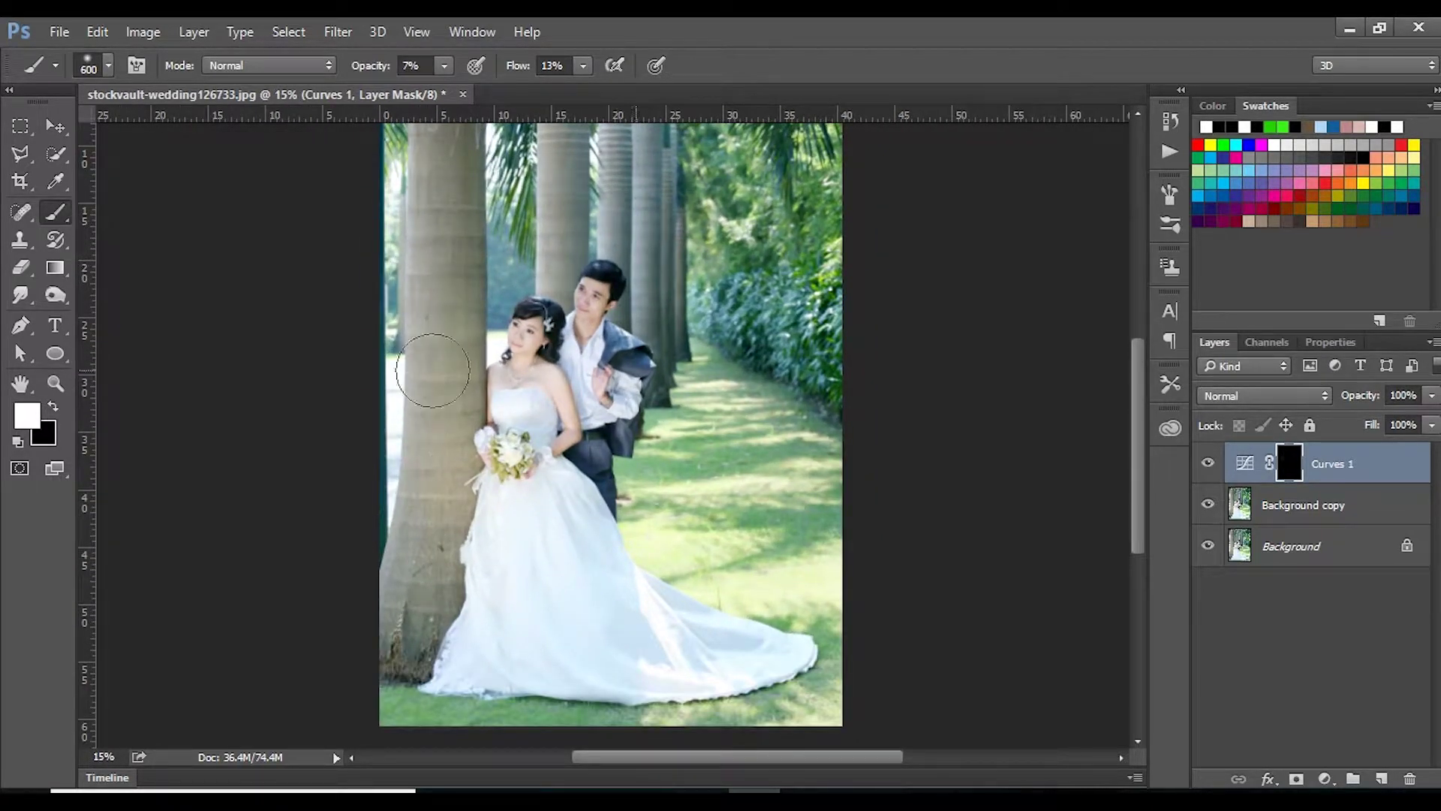
left_click_drag(439, 73, 461, 87)
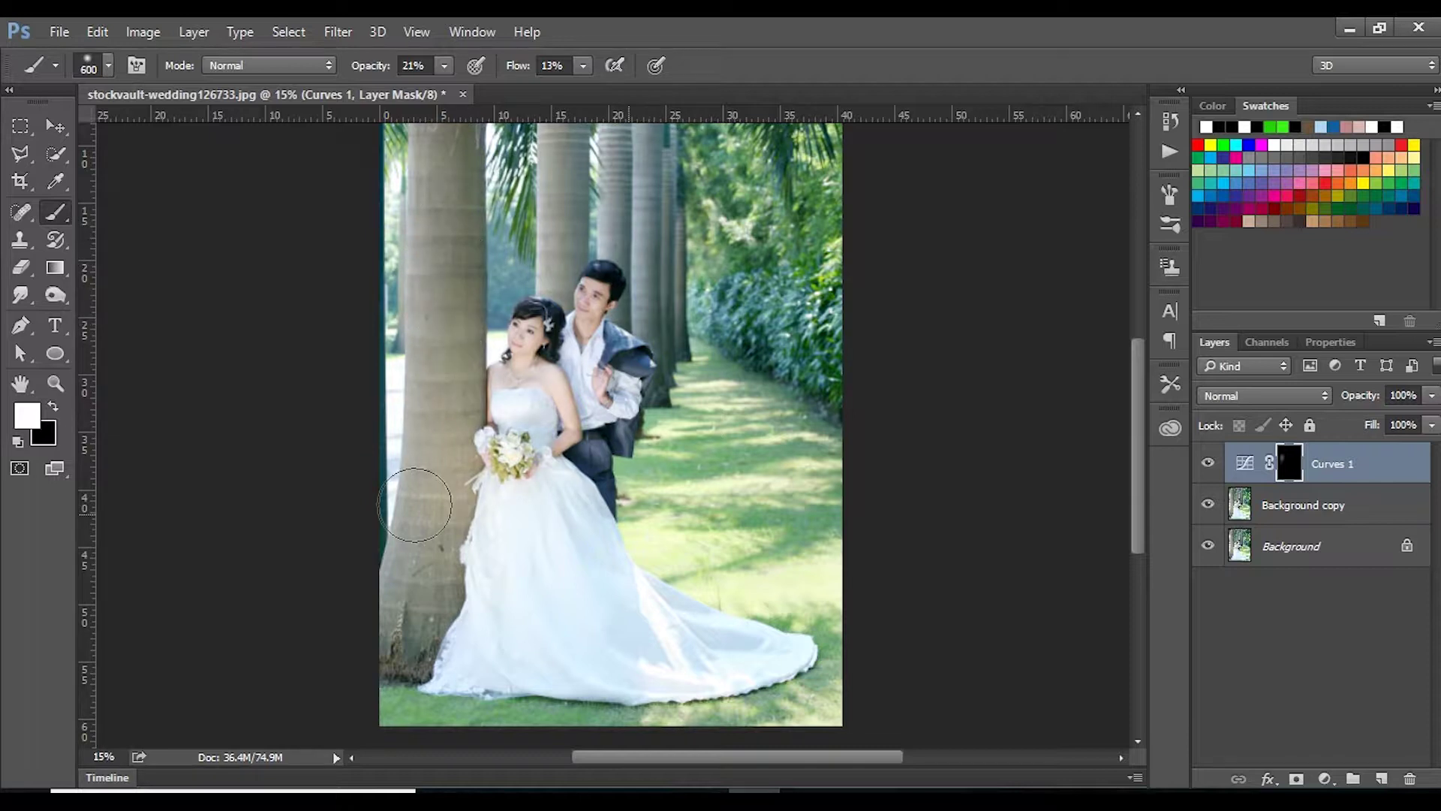
Paint white over the palm trunk on the Curves 1 mask and raise the brush flow to 26%.
scroll(402, 570, "up", 1)
left_click_drag(445, 168, 428, 300)
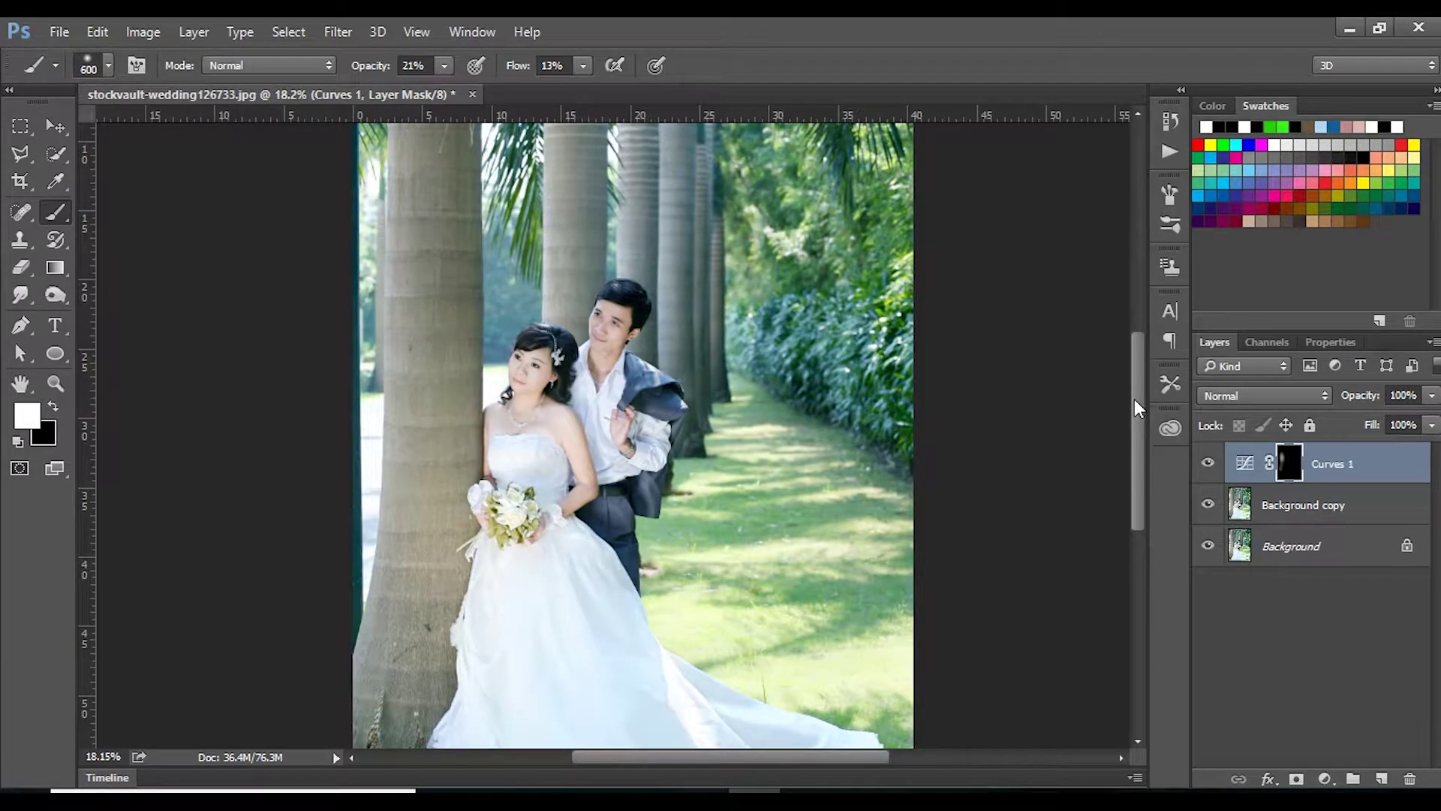
scroll(600, 337, "up", 2)
scroll(480, 305, "up", 2)
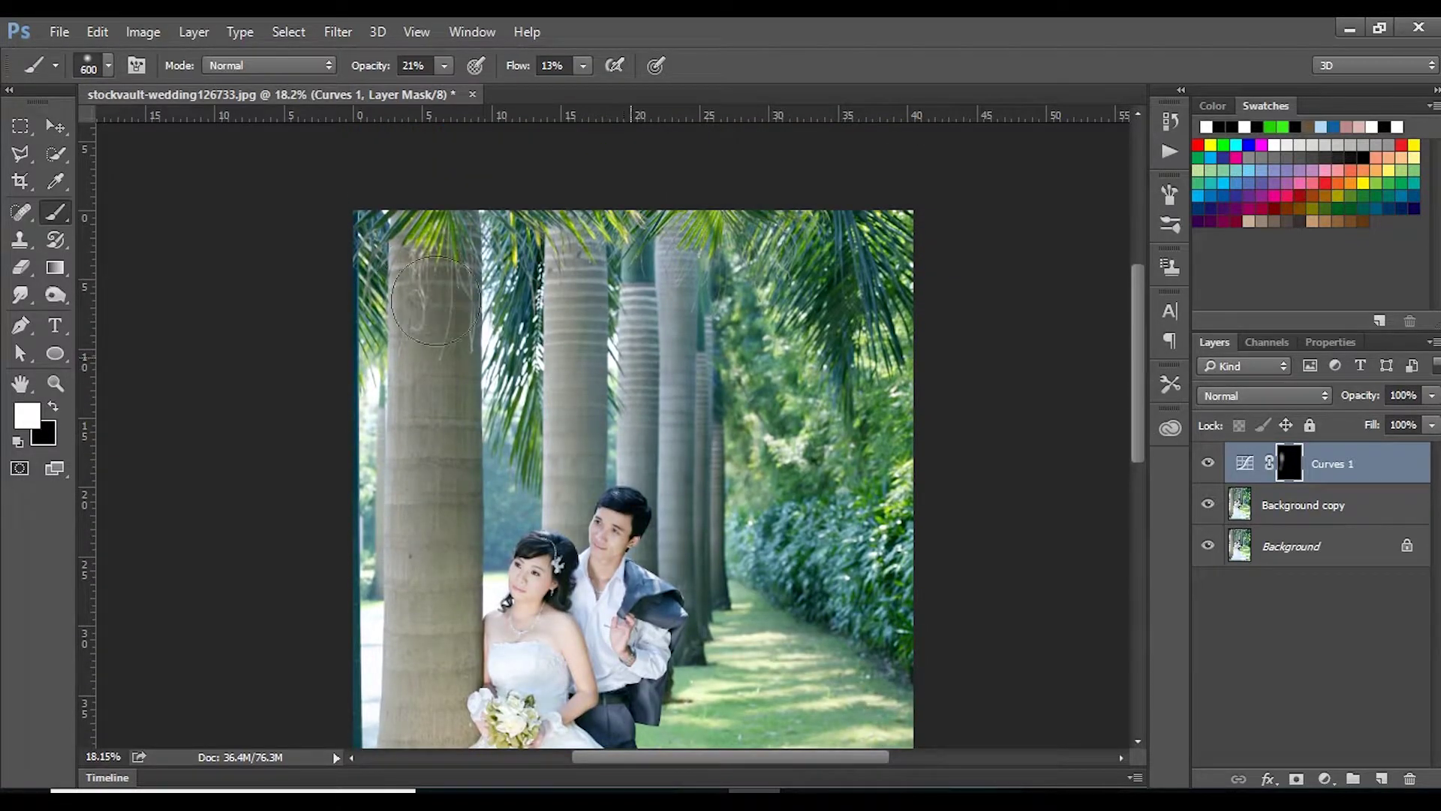
left_click(583, 65)
left_click(597, 89)
Paint the darkening back onto the grass below the dress and the upper grass.
left_click_drag(439, 608, 460, 331)
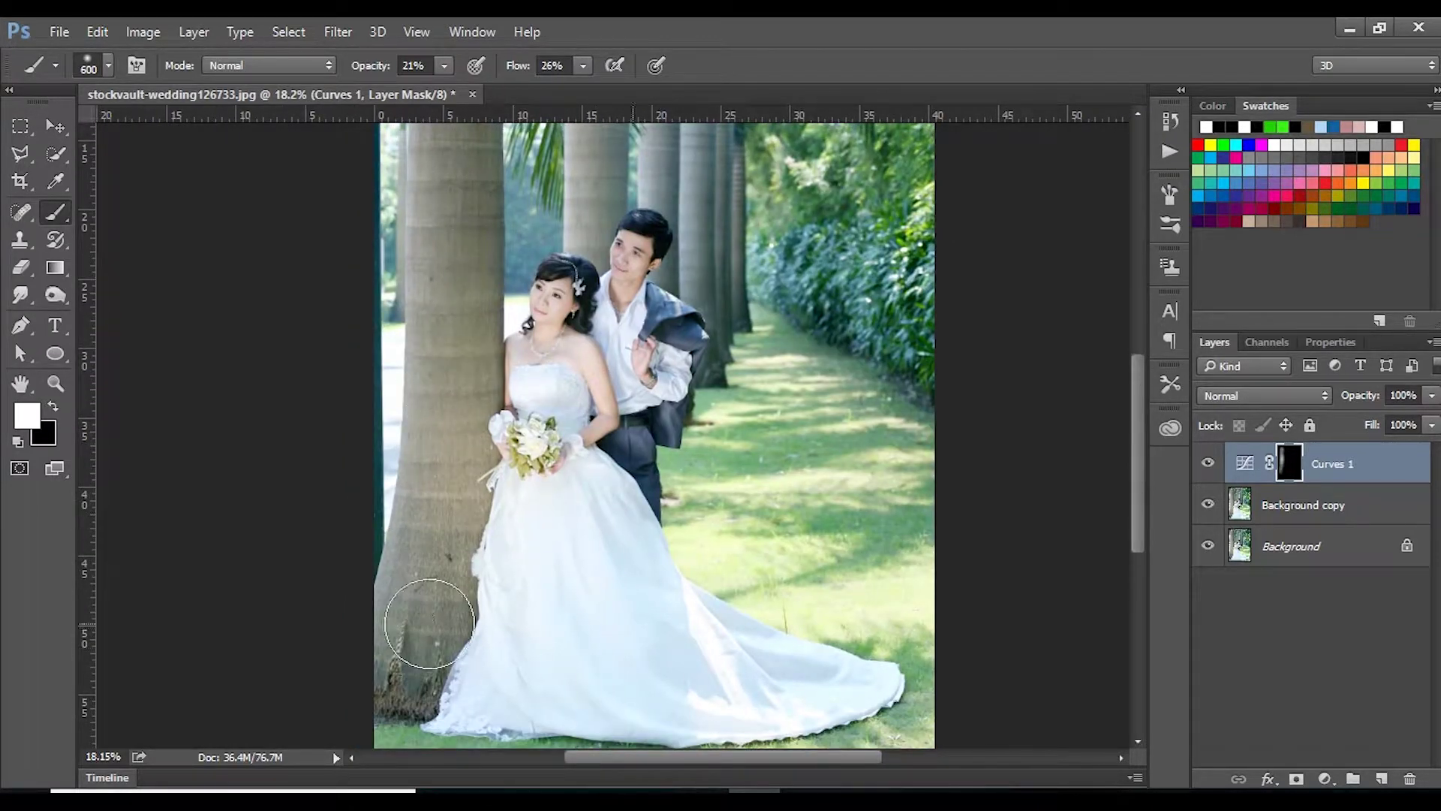
left_click_drag(436, 629, 434, 443)
left_click_drag(560, 545, 576, 551)
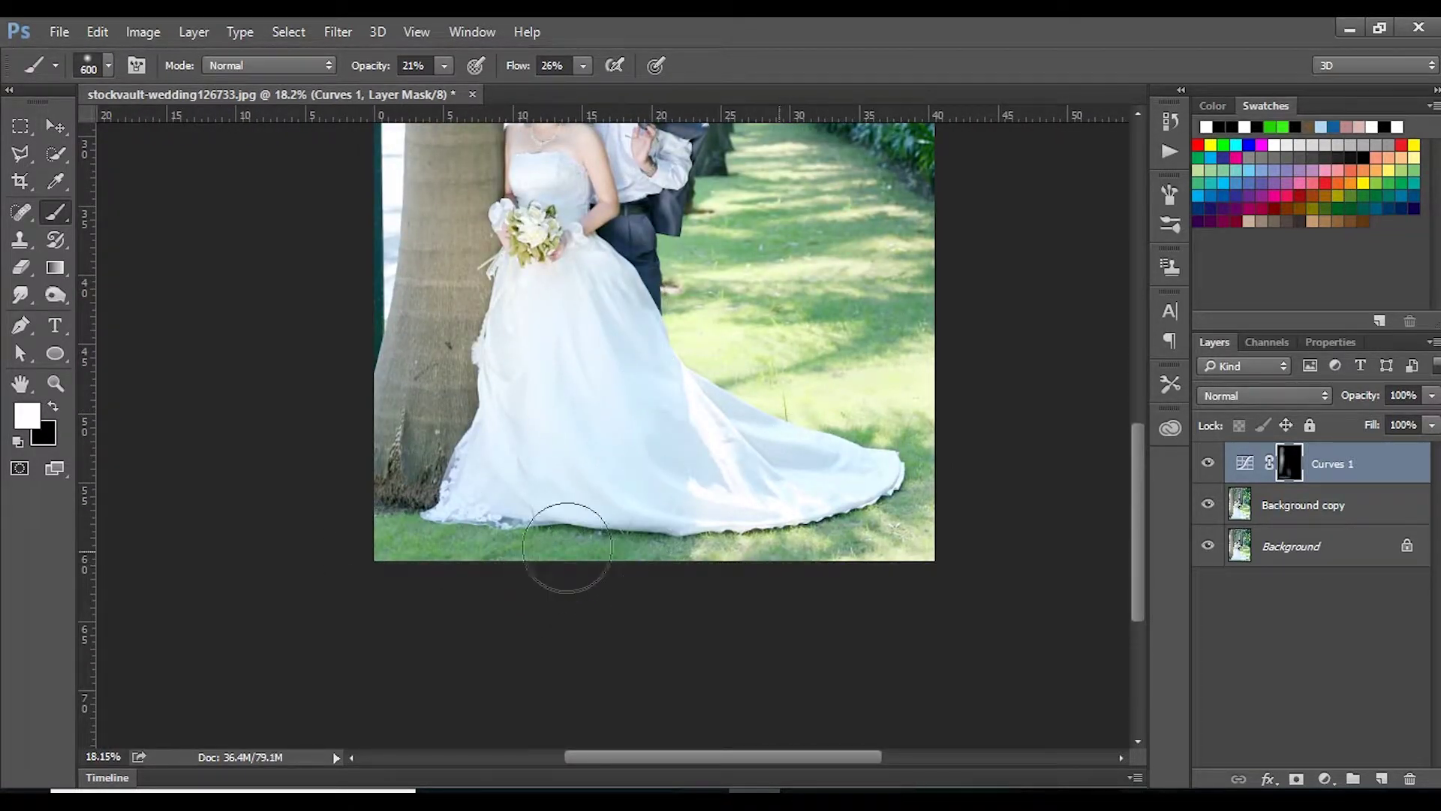
left_click_drag(833, 322, 856, 365)
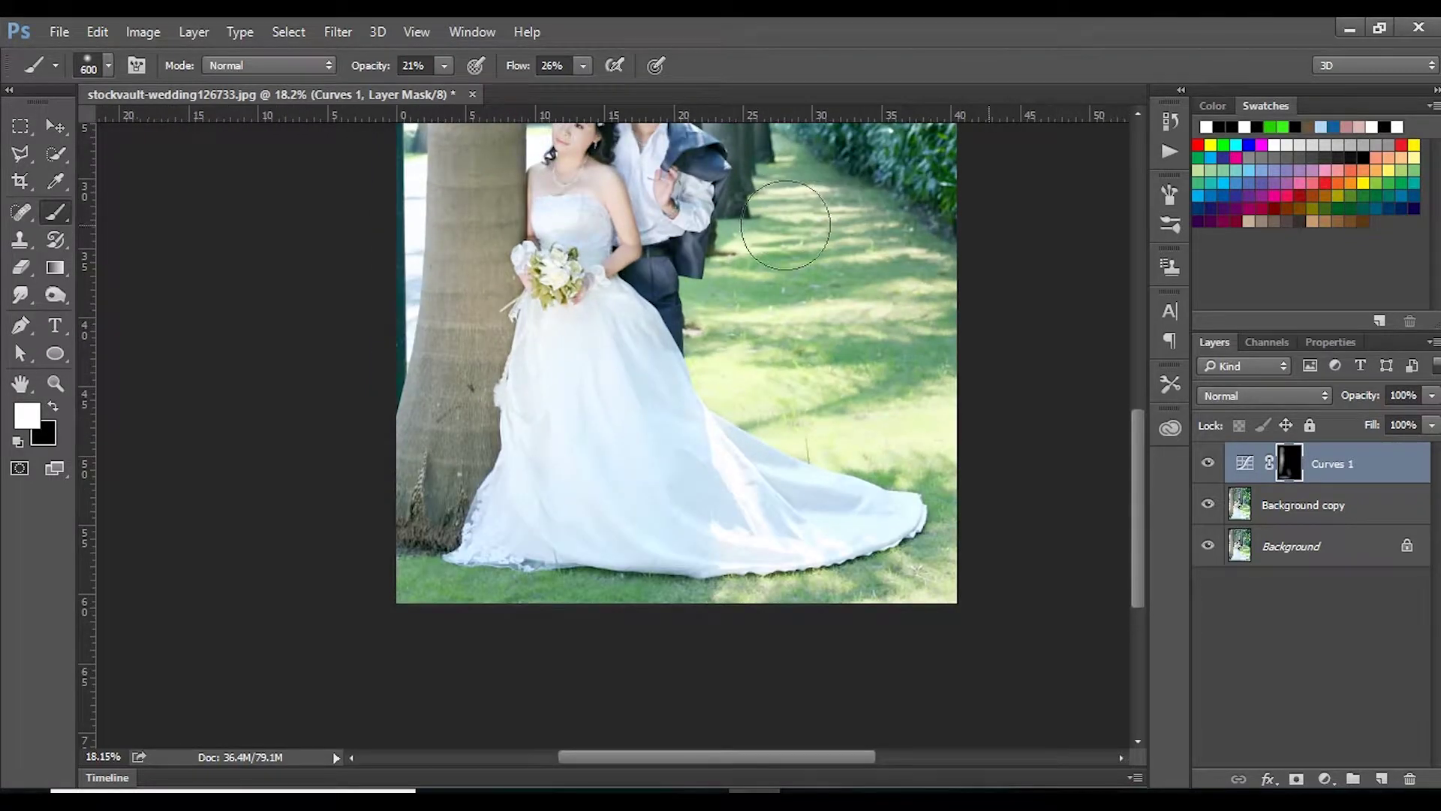
left_click_drag(785, 226, 782, 601)
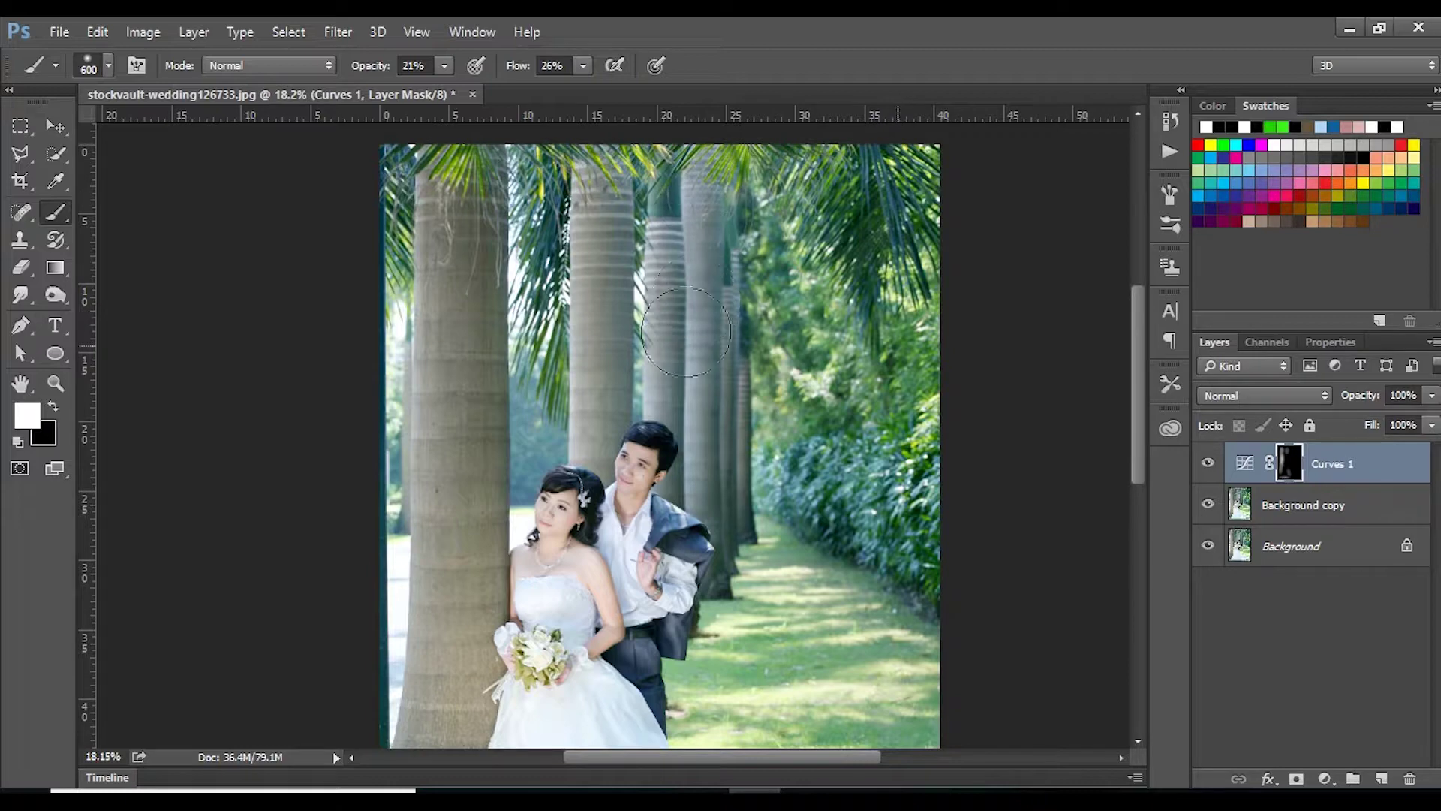
scroll(851, 471, "down", 2)
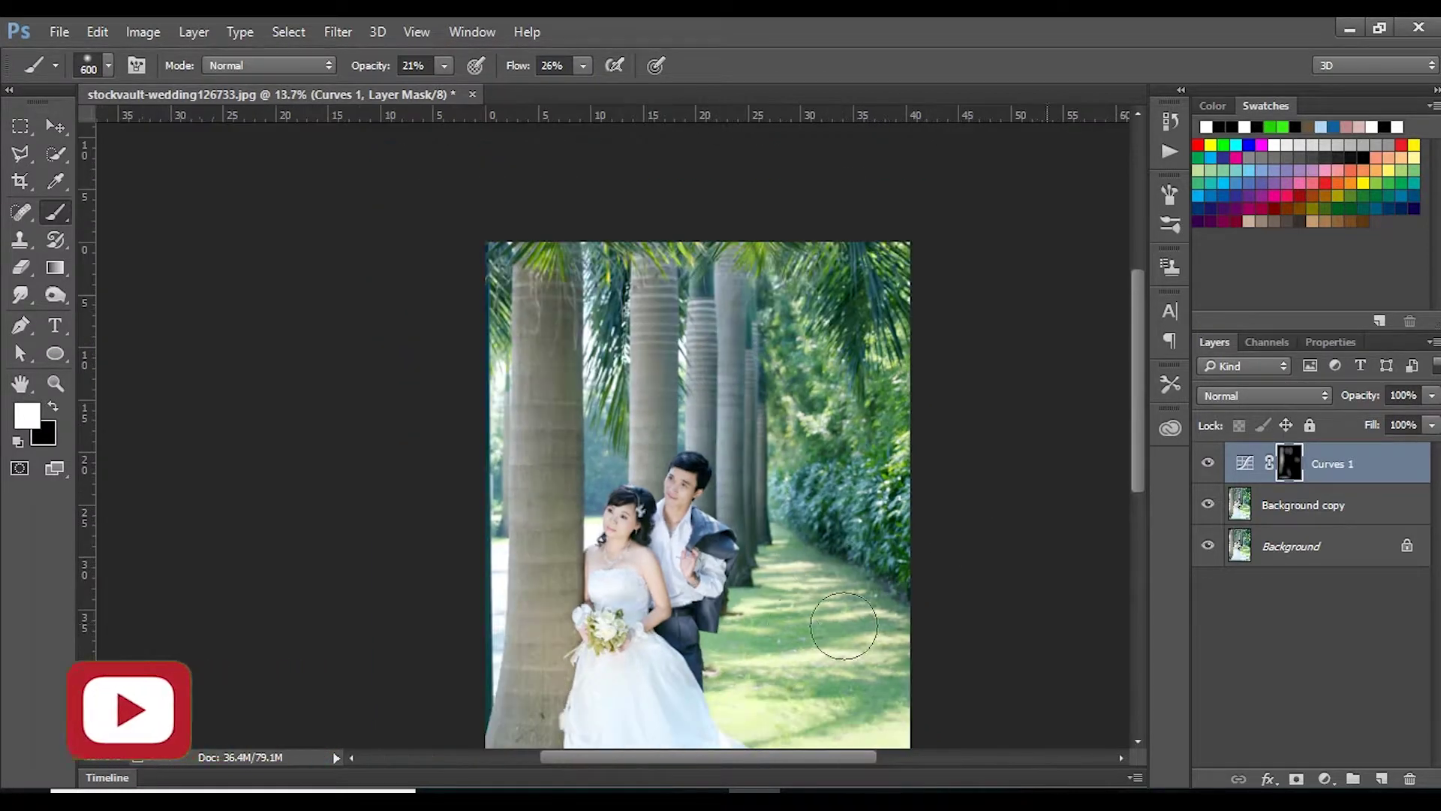
scroll(717, 568, "up", 4)
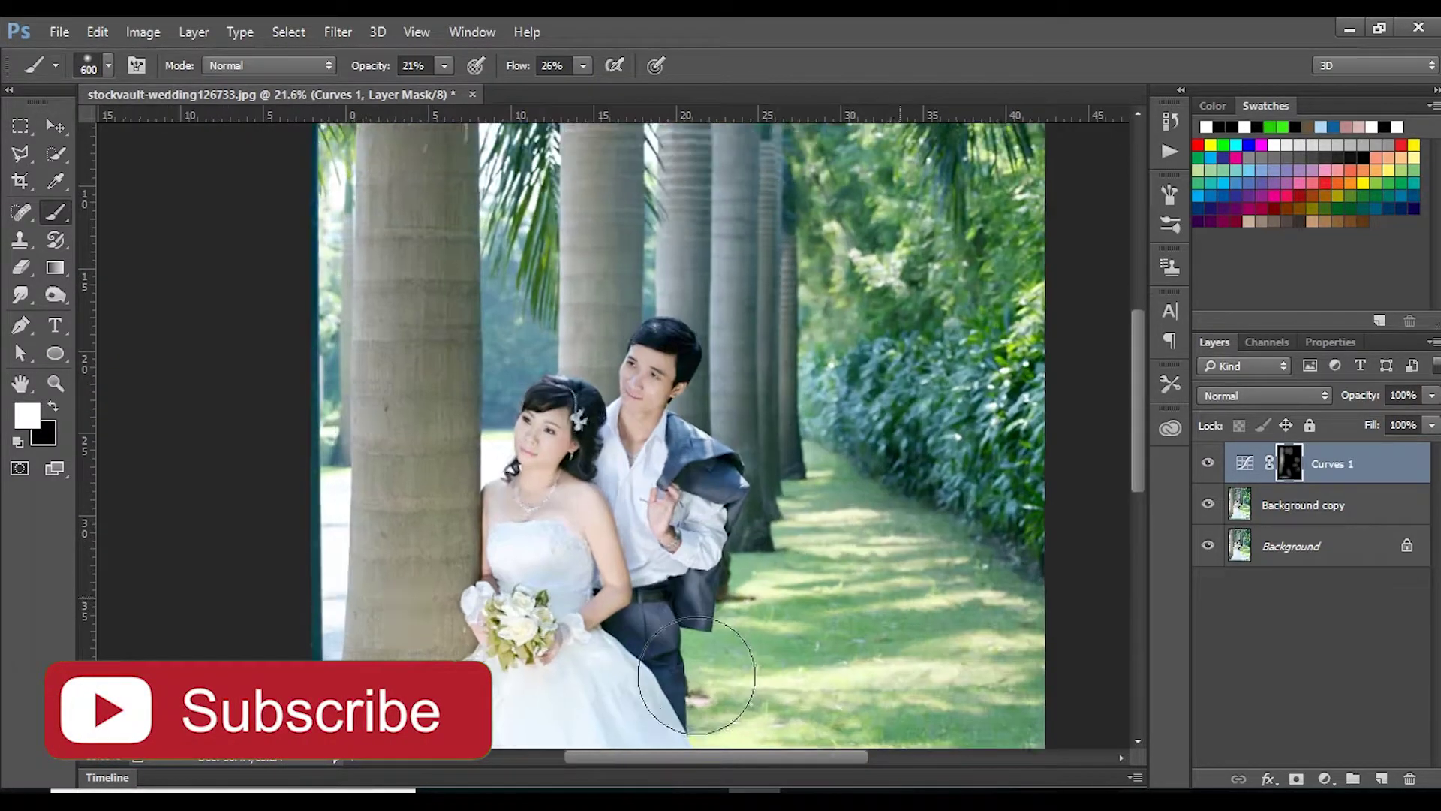
scroll(676, 600, "up", 4)
Shrink the brush to size 200 and paint the darkening onto the groom's jacket.
key("bracketleft")
key("bracketleft")
key("bracketleft")
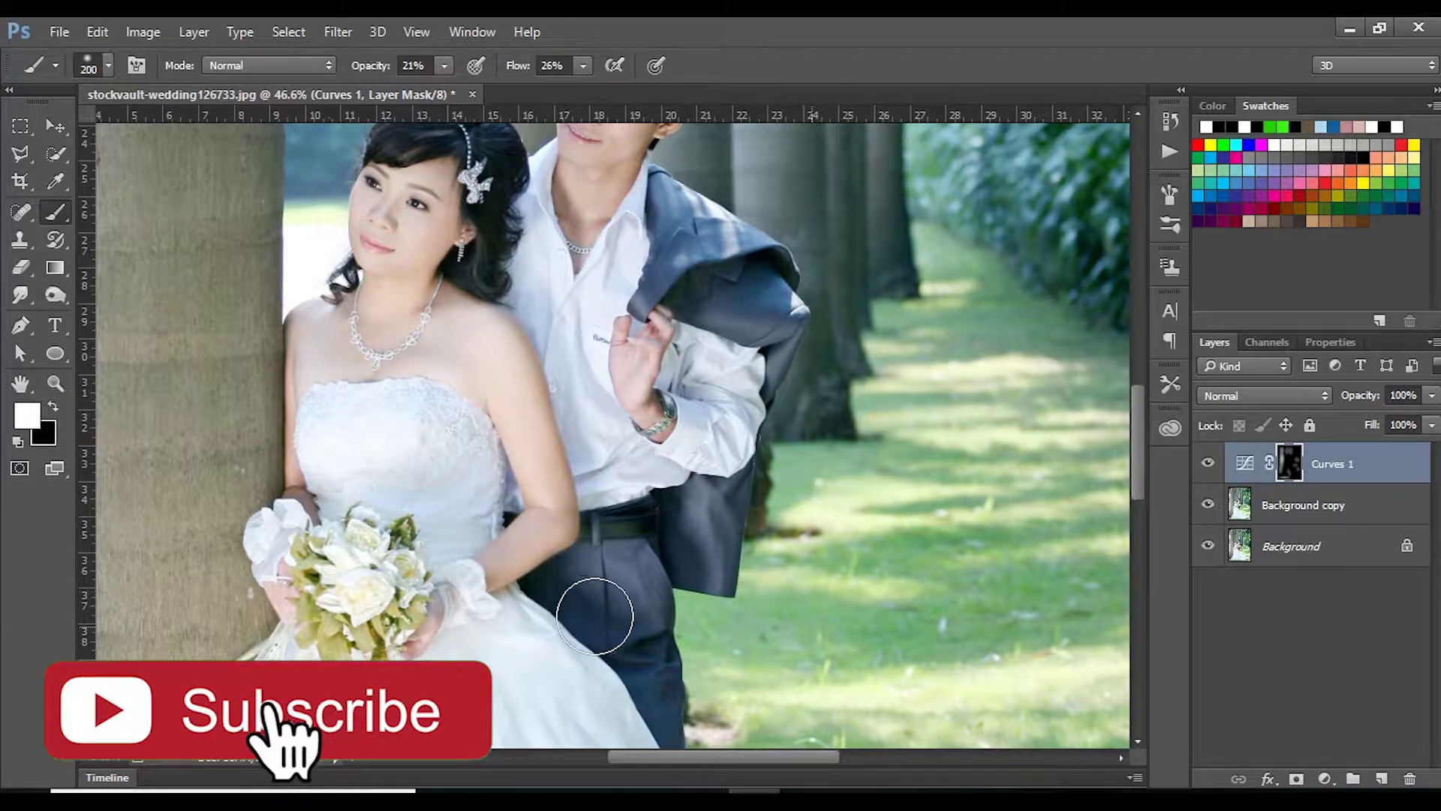
key("bracketleft")
key("bracketleft")
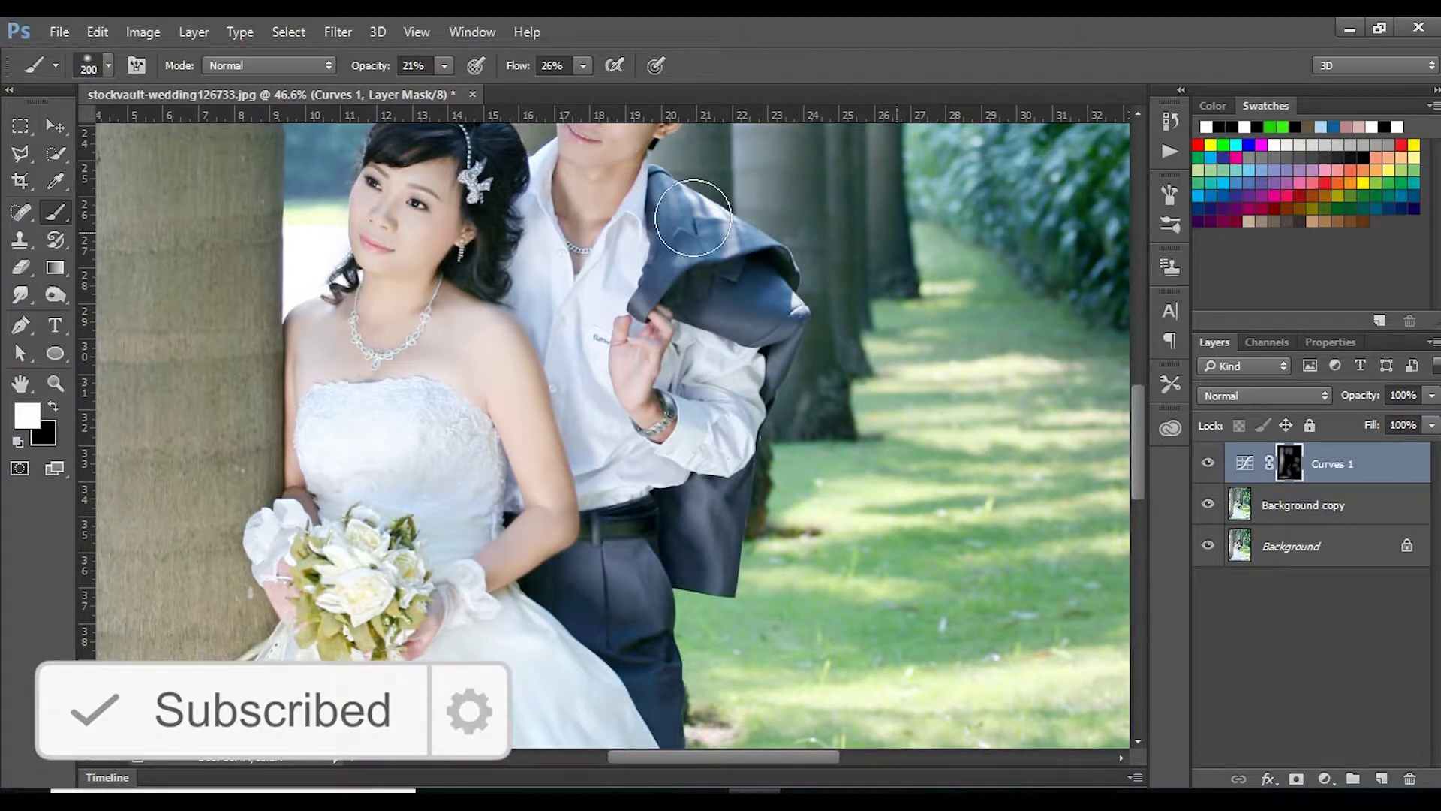
left_click_drag(730, 287, 756, 431)
scroll(757, 431, "down", 3)
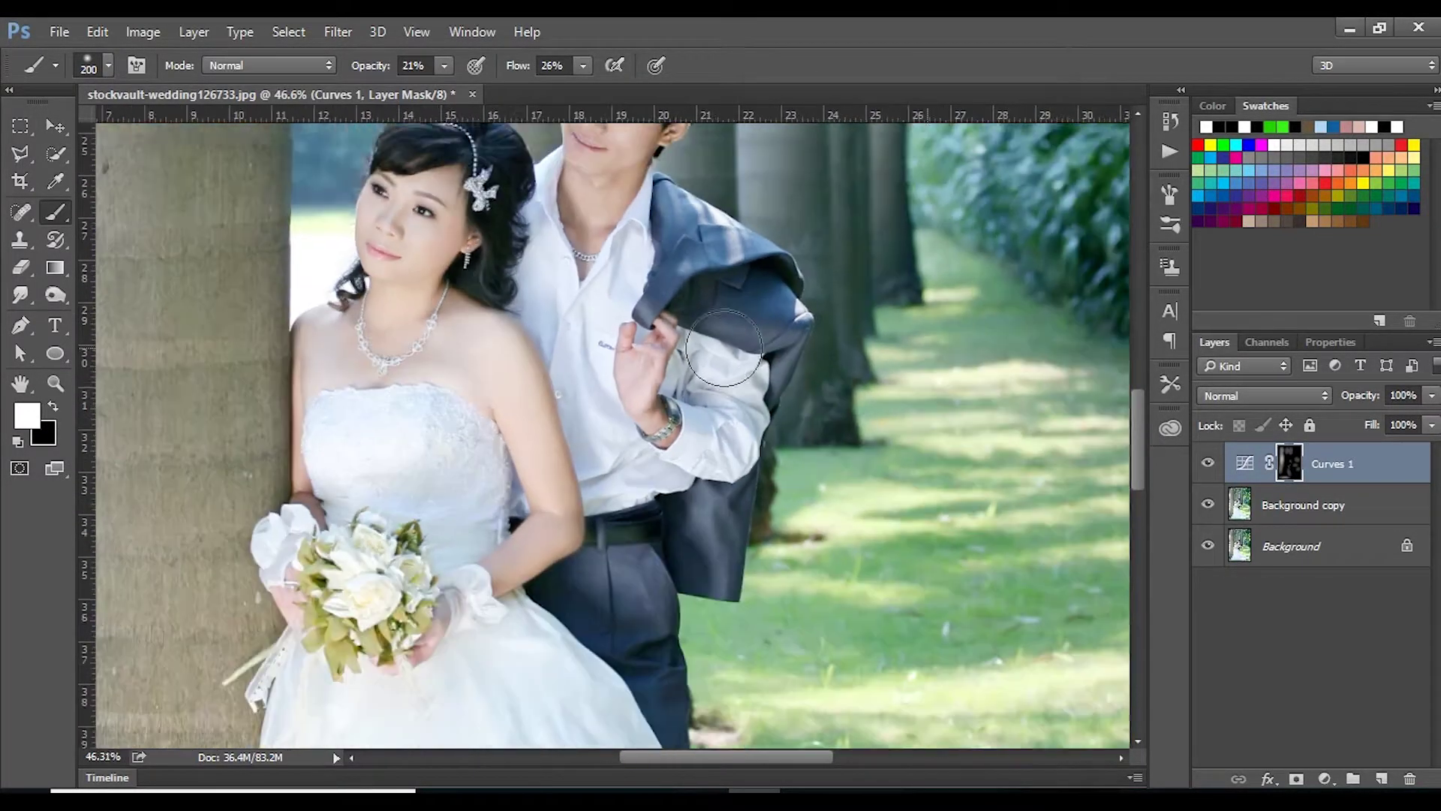
scroll(781, 267, "down", 3)
scroll(946, 586, "down", 2)
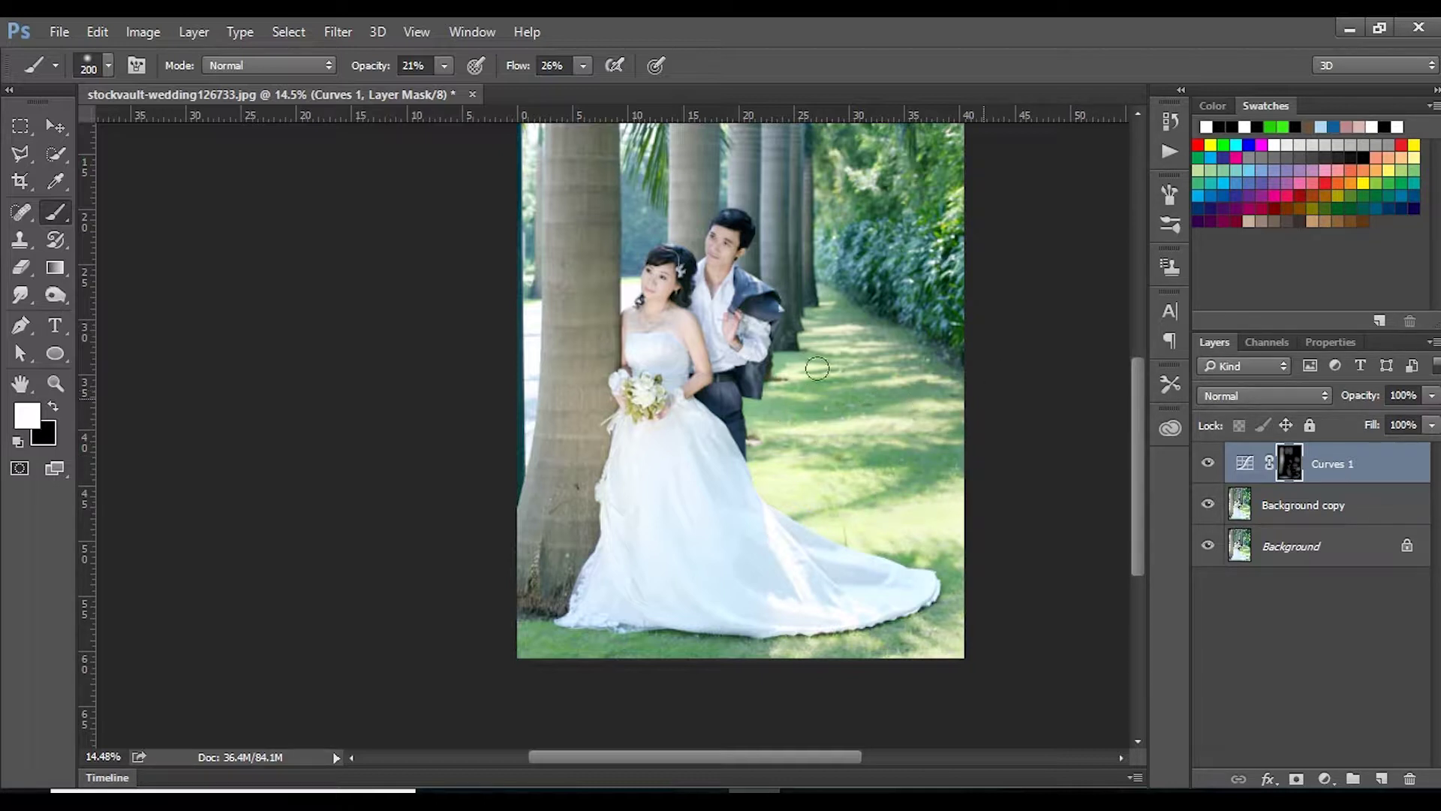
Zoom and pan to review the palm trees above the couple and the whole photo.
scroll(884, 218, "up", 2, "alt")
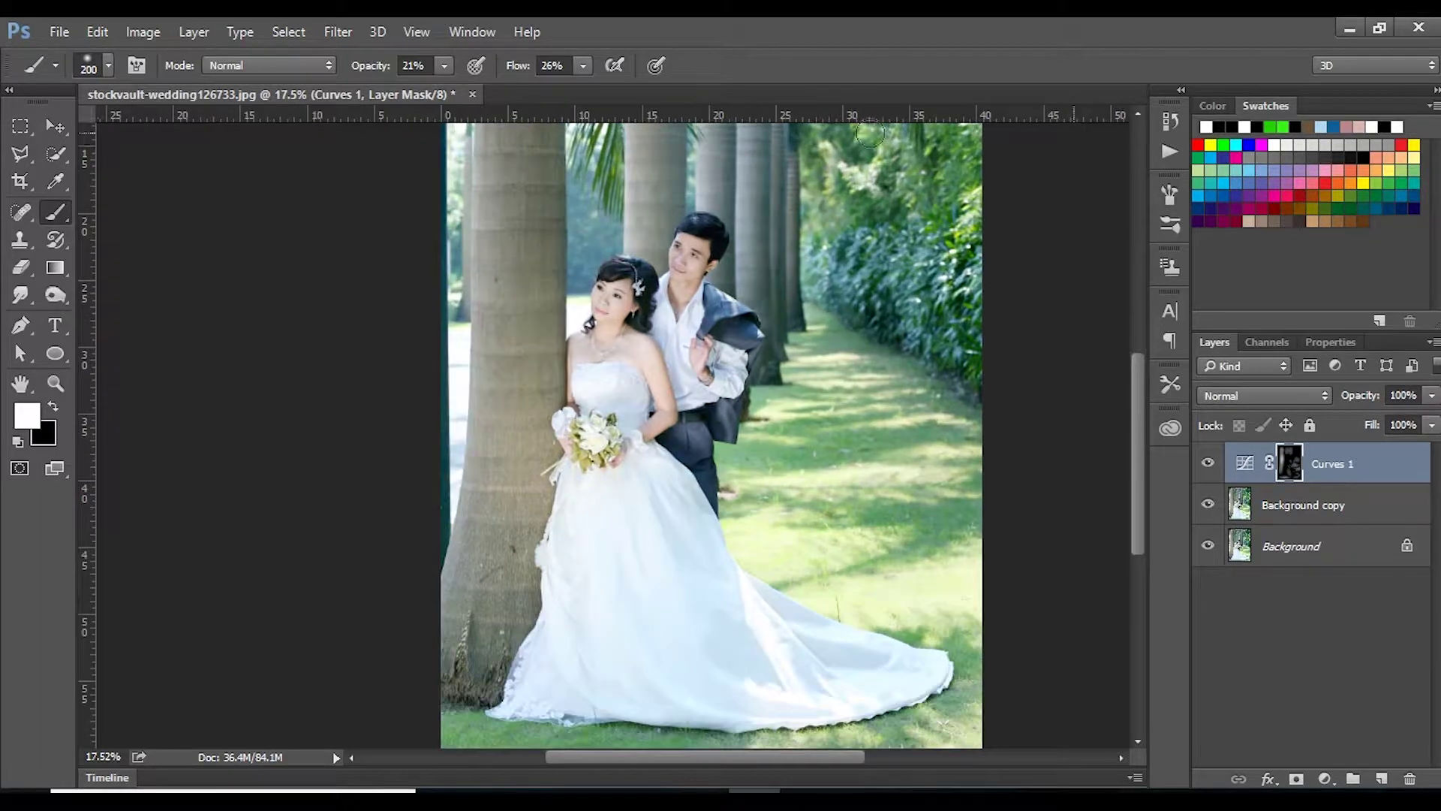
scroll(838, 216, "up", 1, "alt")
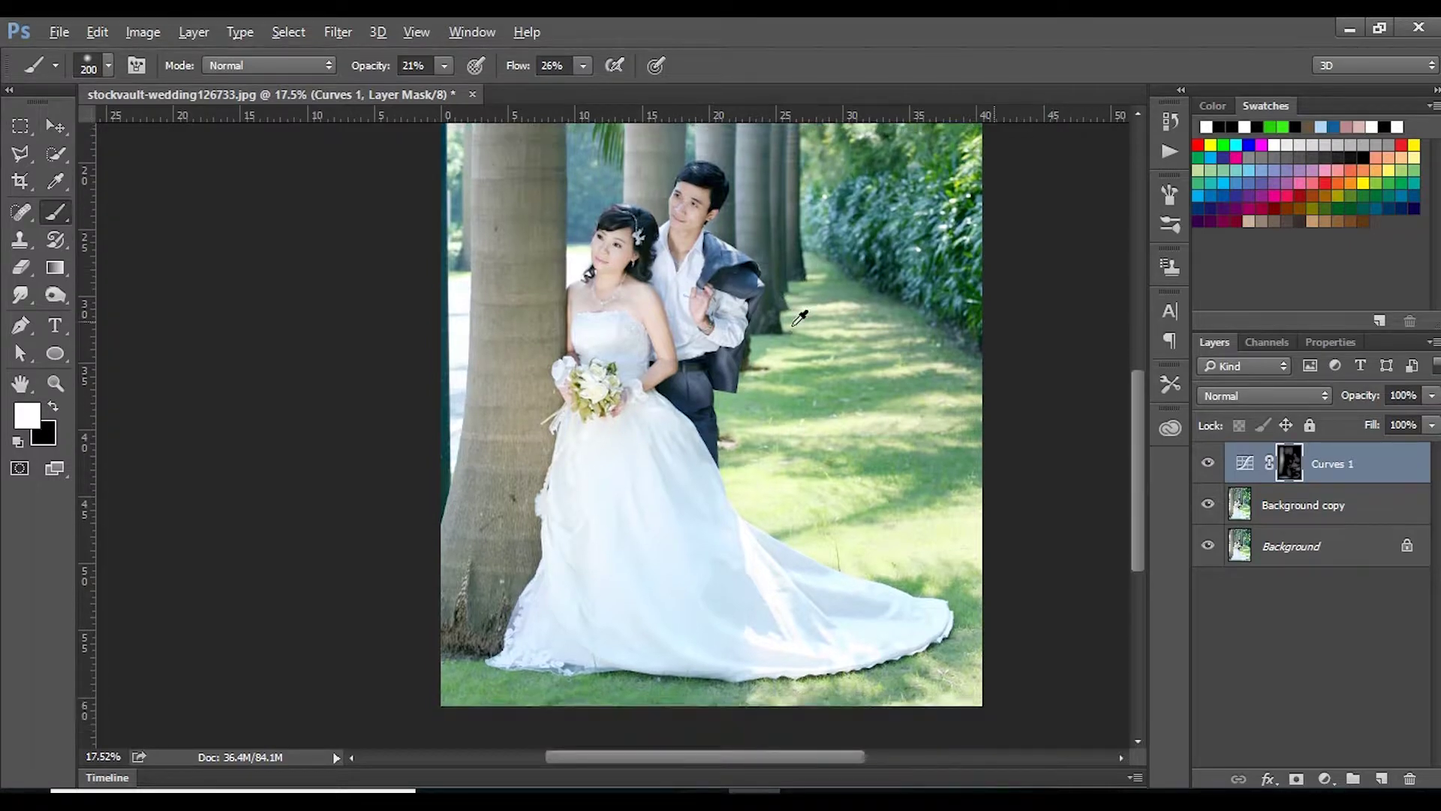
scroll(826, 228, "up", 1, "alt")
scroll(811, 248, "up", 1, "alt")
scroll(792, 266, "up", 1, "alt")
scroll(788, 268, "up", 2, "alt")
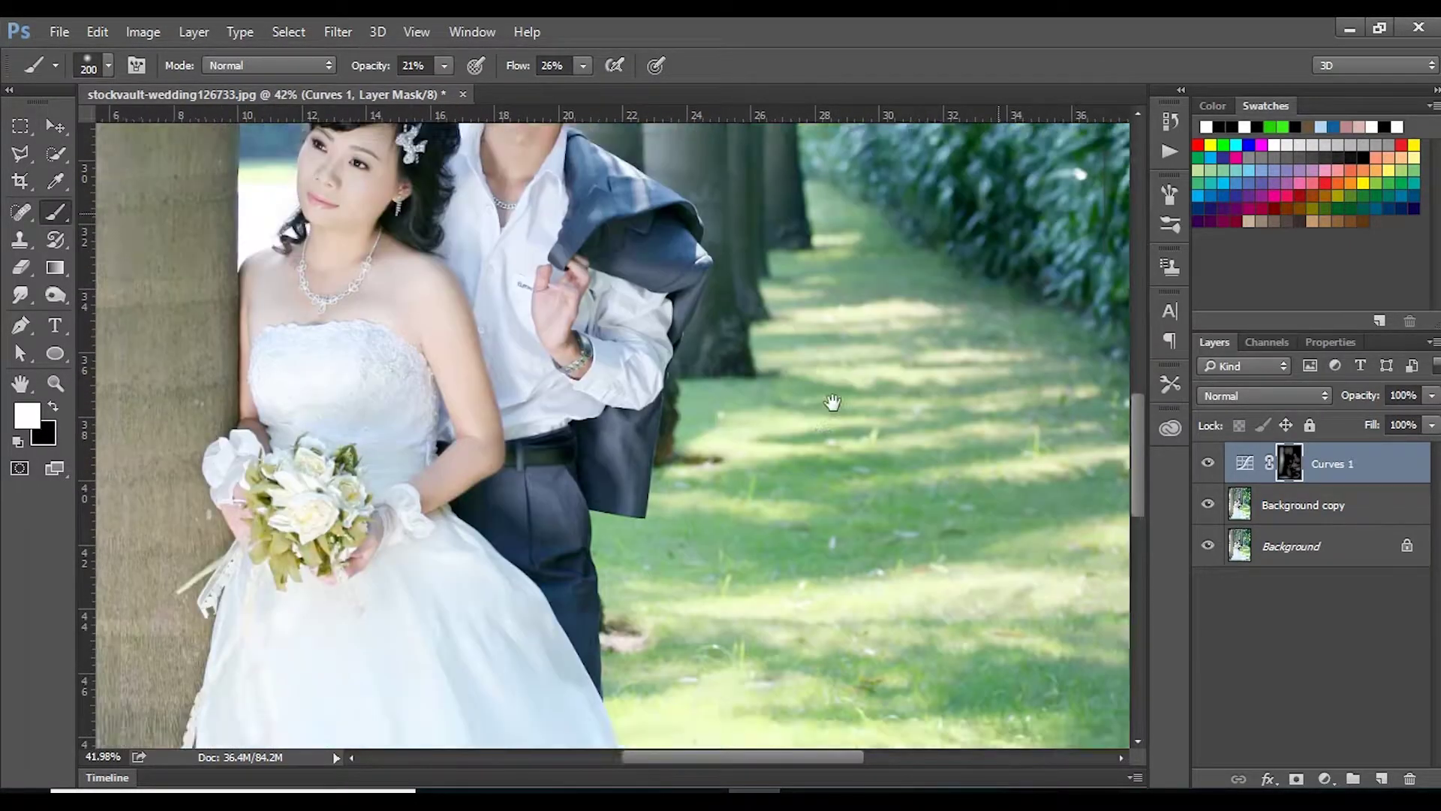
mouse_move(794, 265)
left_mouse_down()
mouse_move(814, 479)
mouse_move(808, 450)
left_mouse_up()
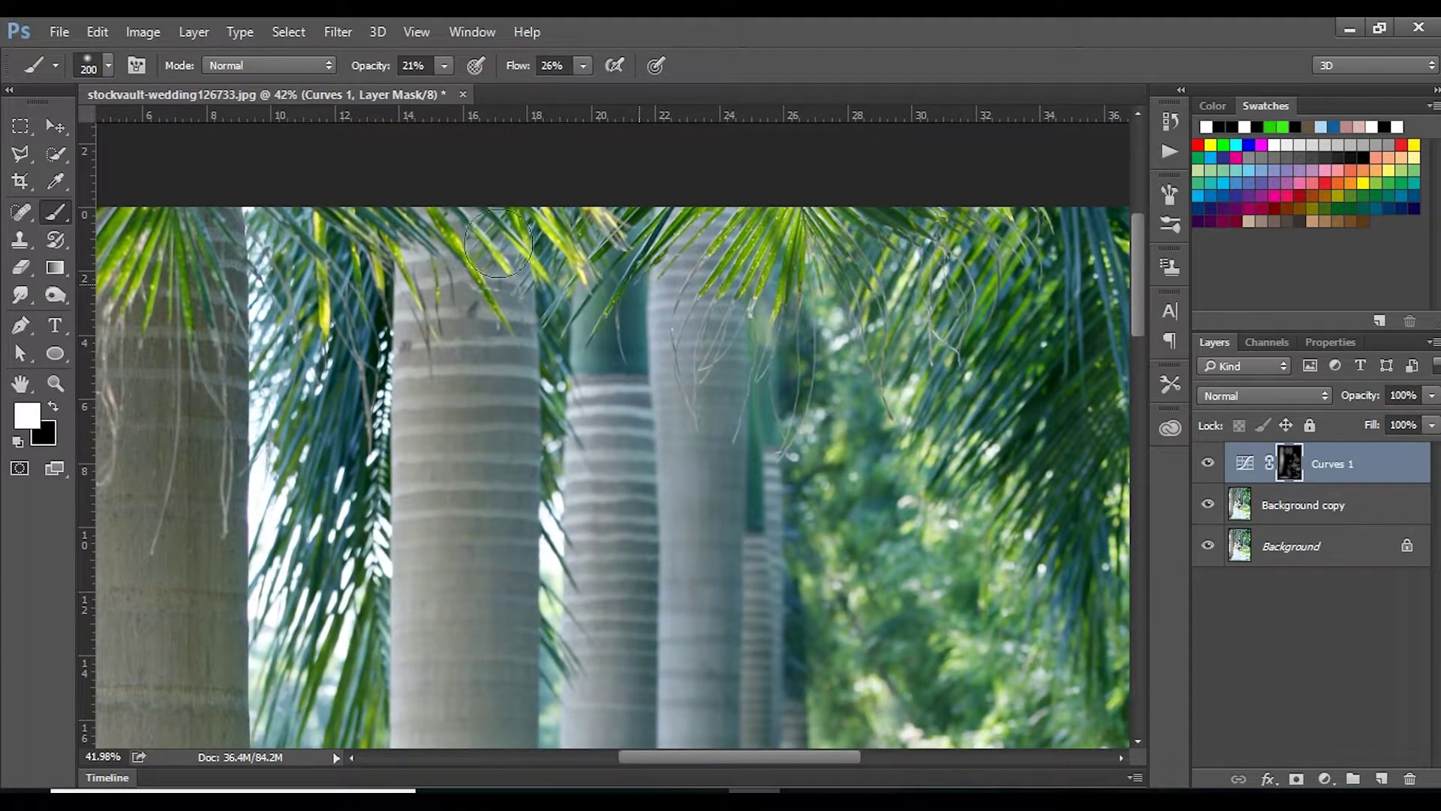
scroll(751, 552, "down", 1, "alt")
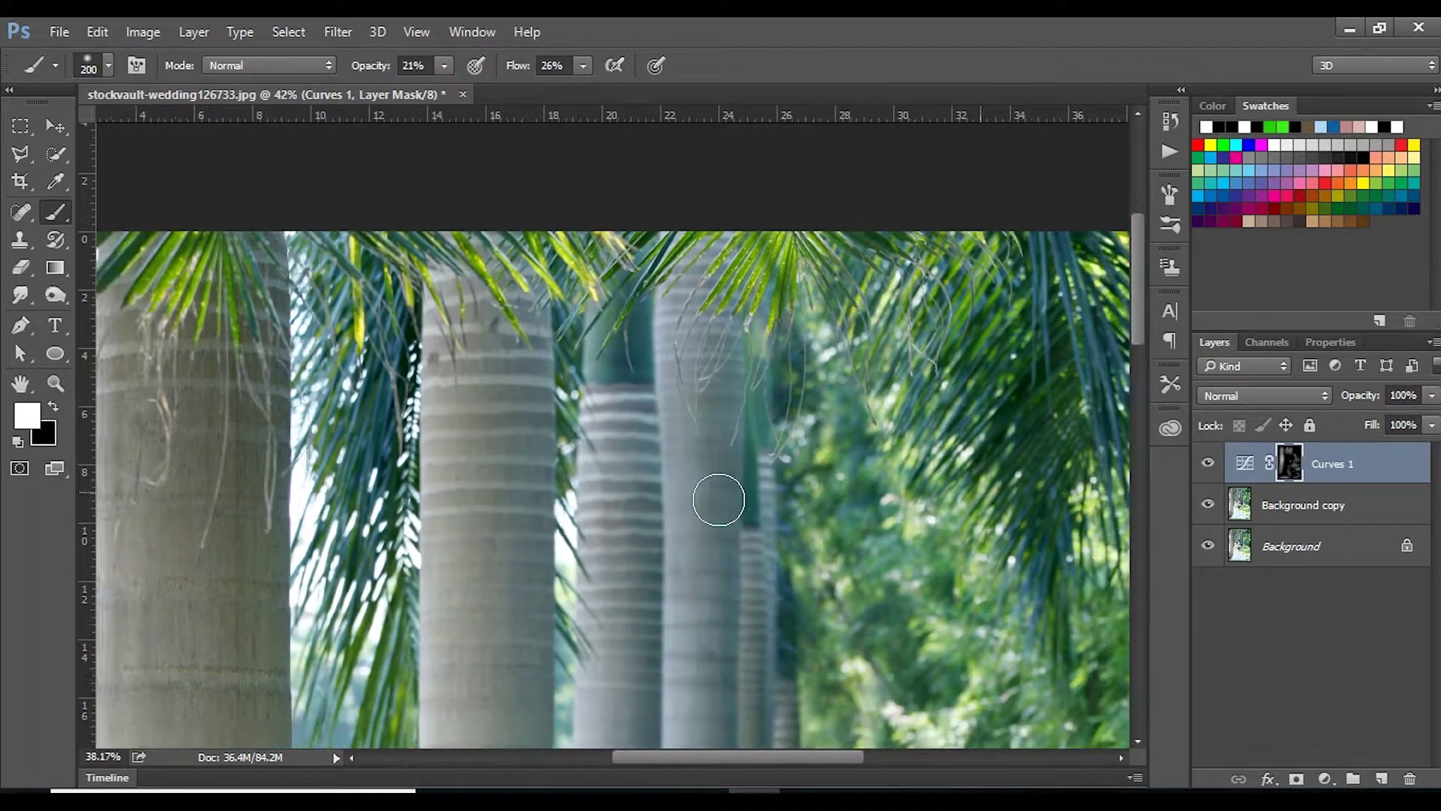
scroll(751, 552, "down", 2, "alt")
scroll(752, 552, "down", 1, "alt")
left_click_drag(777, 610, 759, 324)
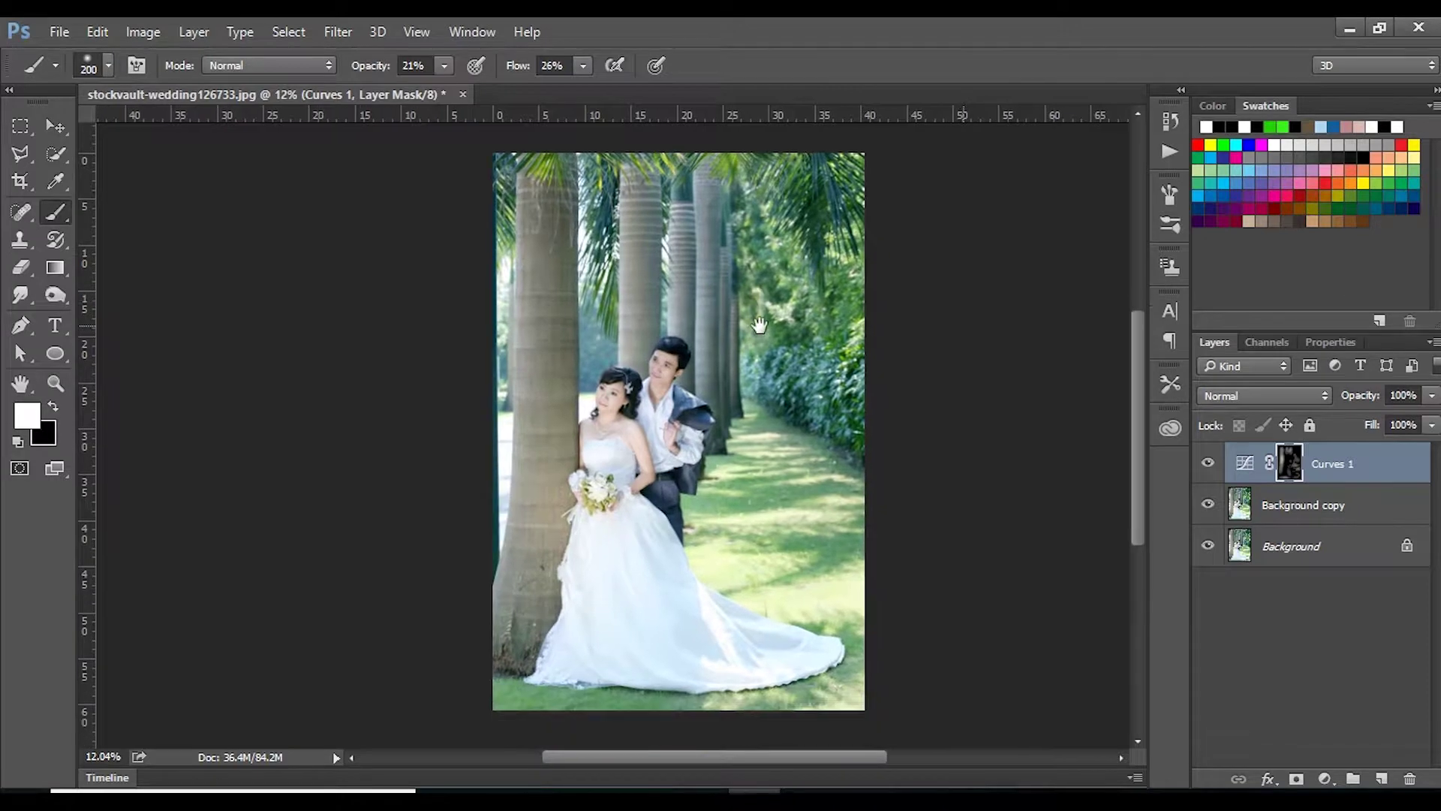
scroll(698, 443, "up", 1, "alt")
left_click(1339, 504)
Make Background copy the selected layer.
left_click(1336, 469)
left_click(1333, 506)
left_click(1334, 461)
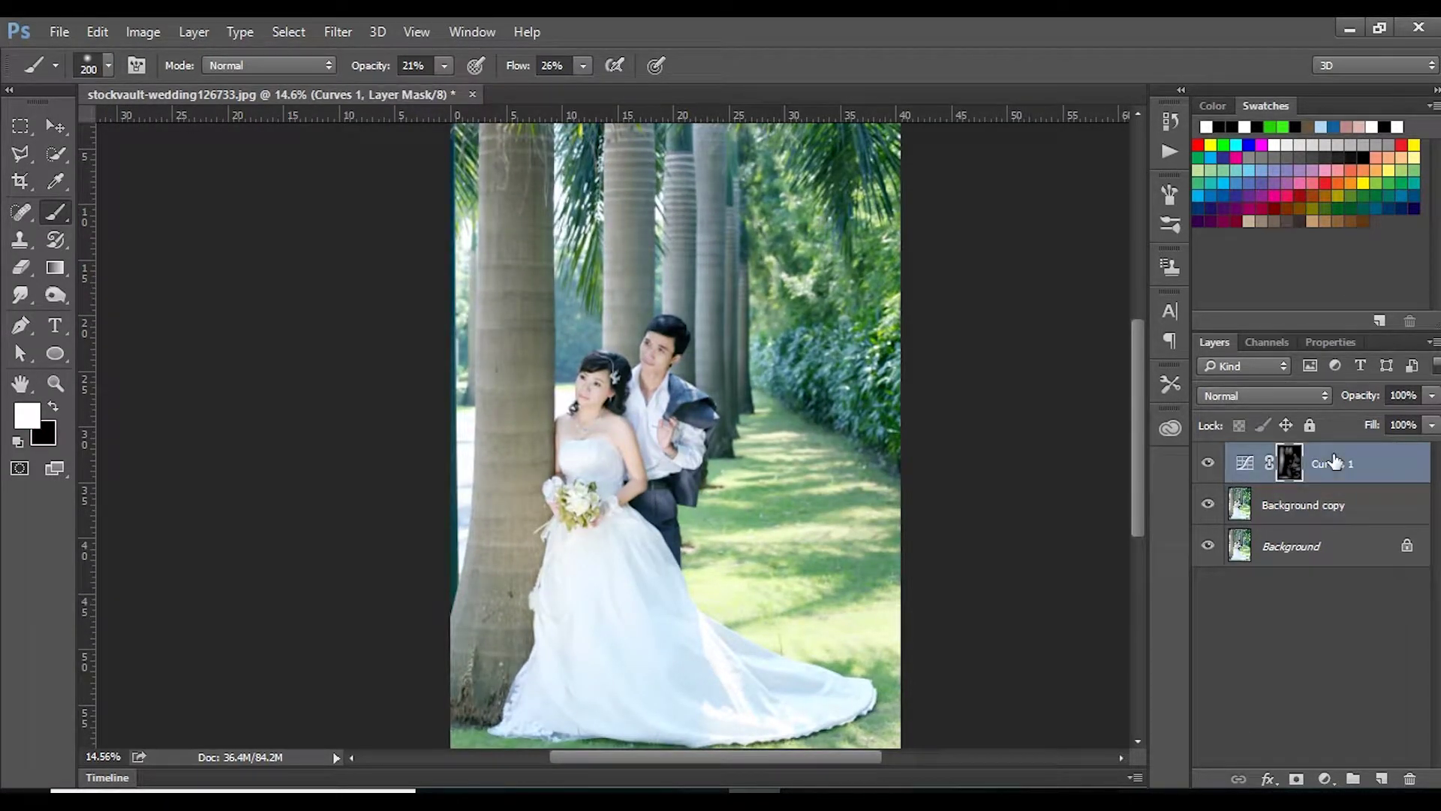
left_click(1321, 509)
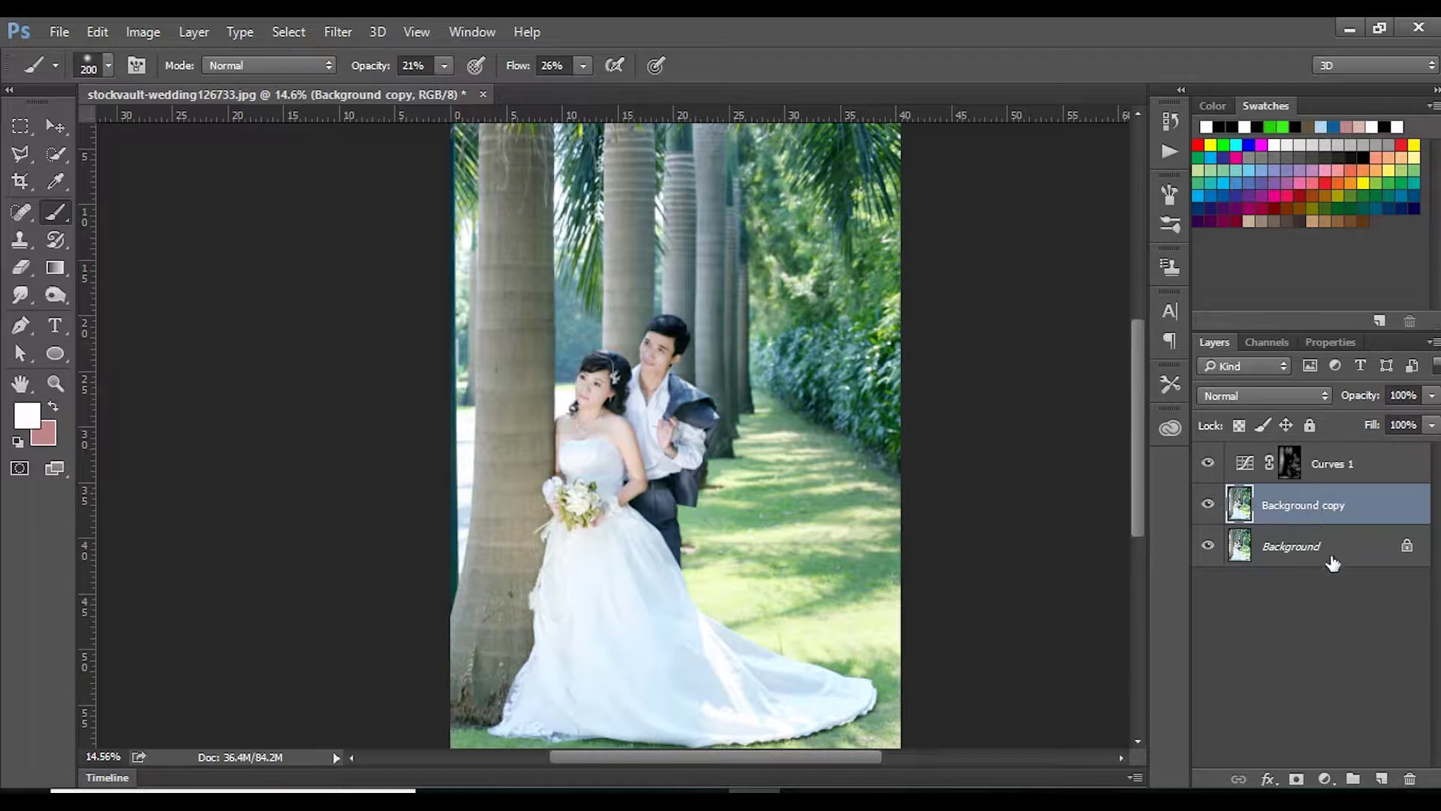
left_click(1343, 469)
left_click(1331, 505)
Add a Curves 2 layer lifting the midtones, with its point at input 126, output 137.
left_click(1325, 779)
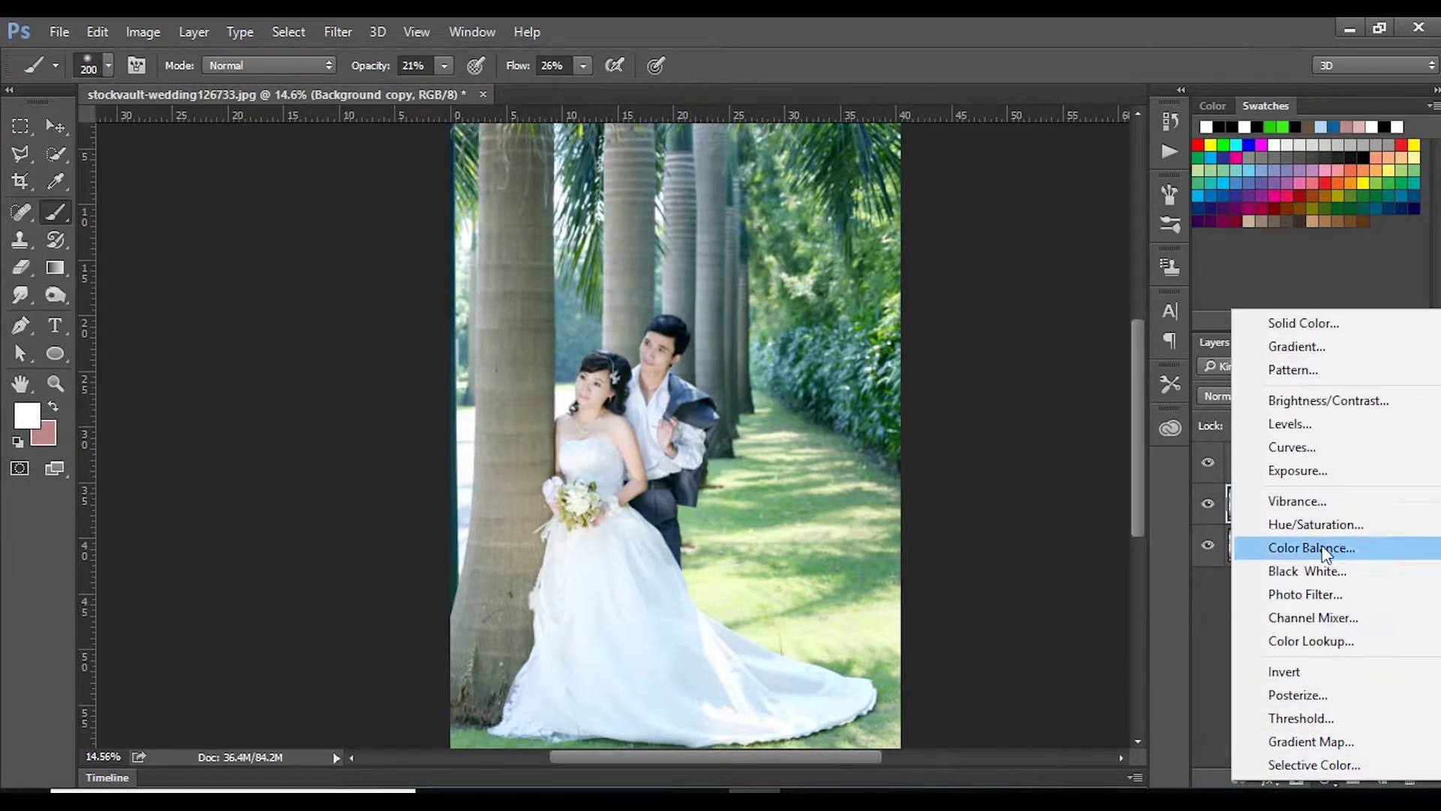
left_click(1302, 447)
left_click_drag(1328, 537, 1319, 517)
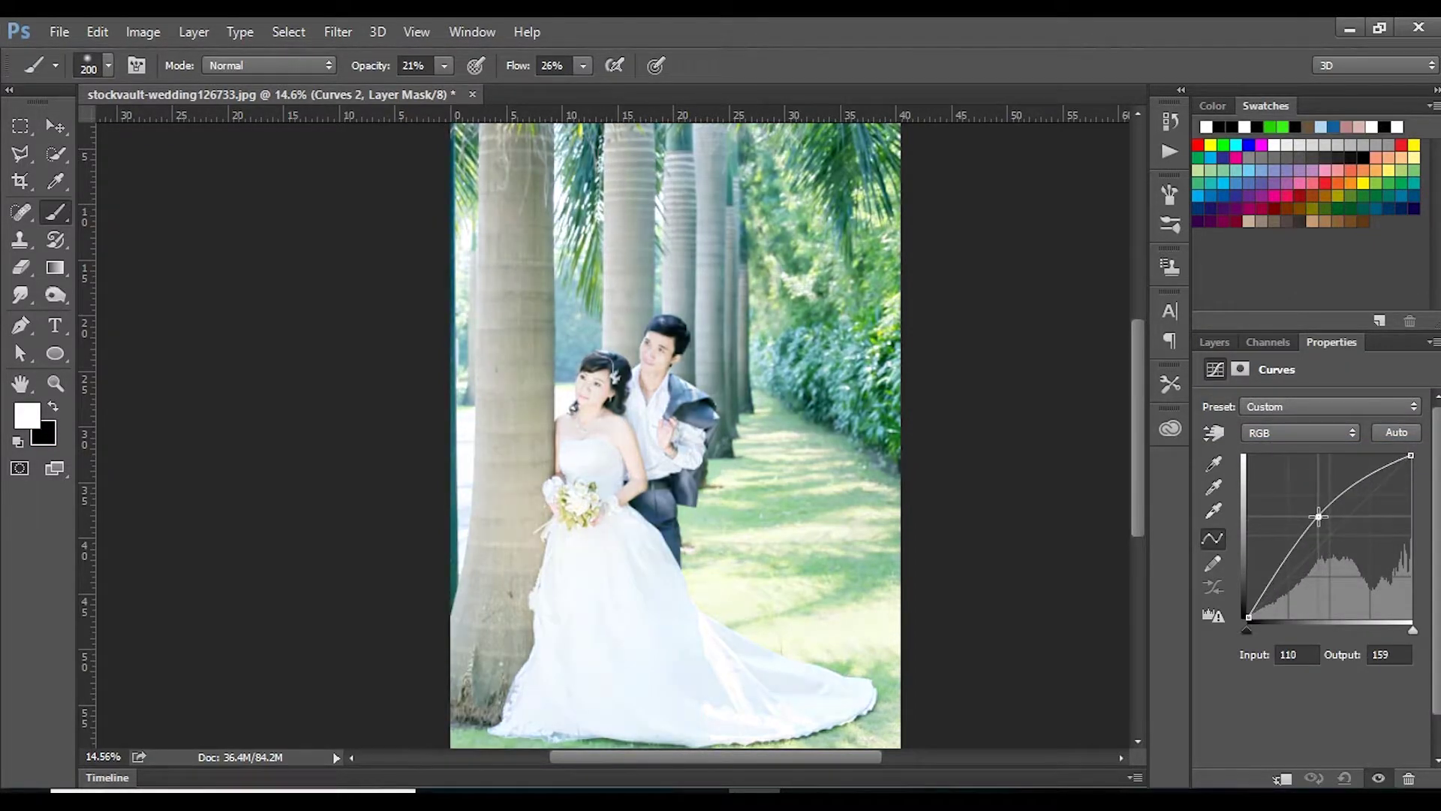
left_click_drag(1320, 516, 1330, 532)
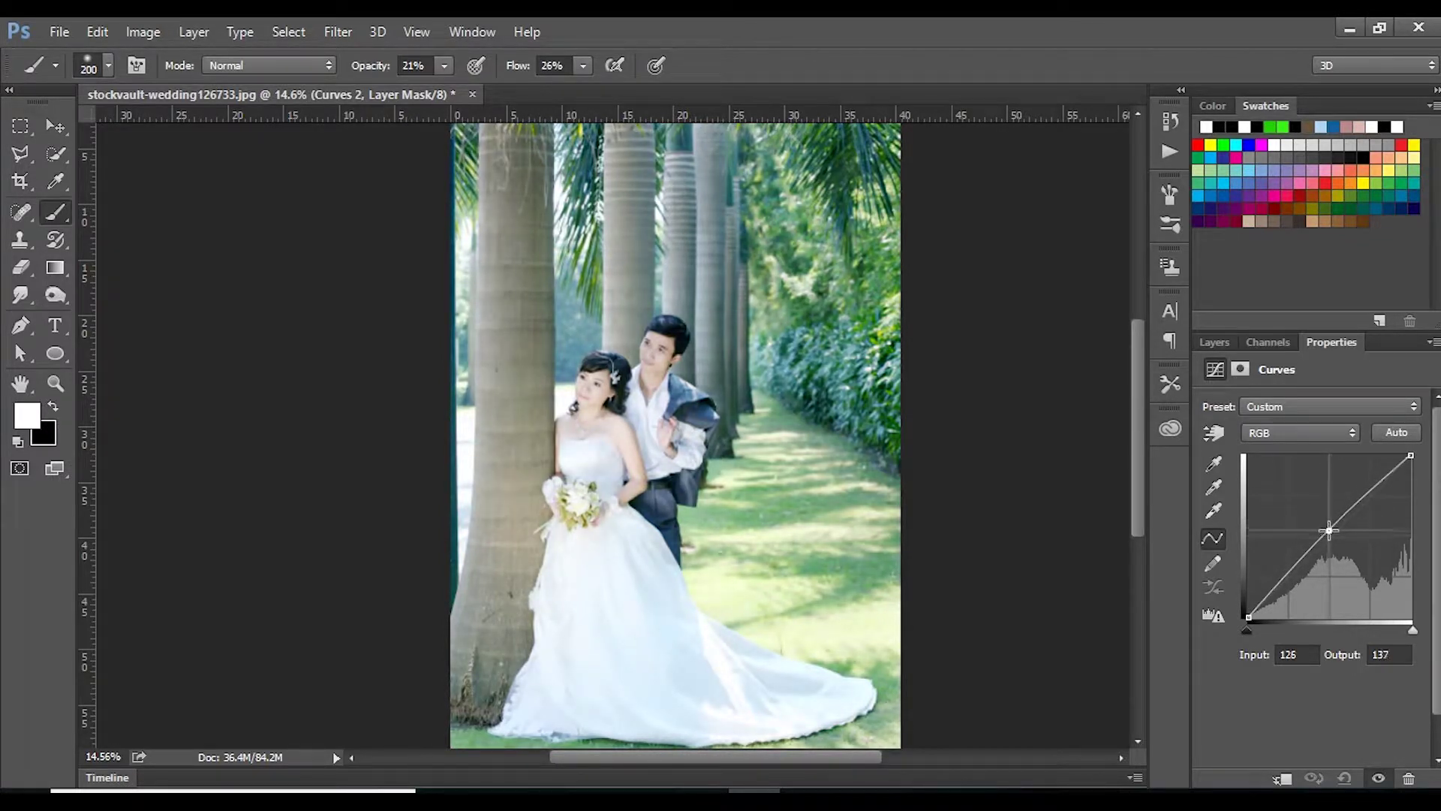
left_click(1229, 342)
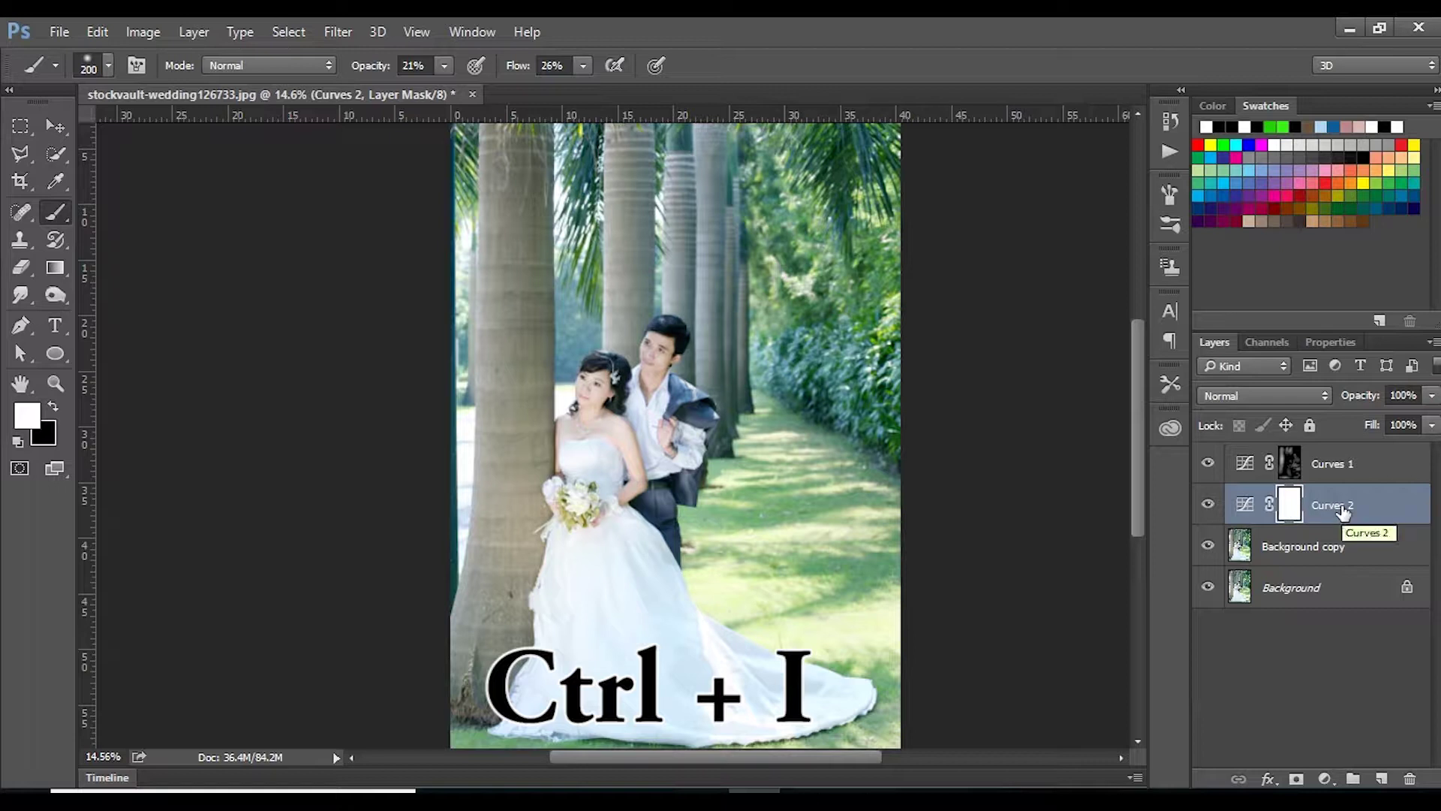
Invert the Curves 2 mask to black and move Curves 2 above Curves 1.
key("ctrl+i")
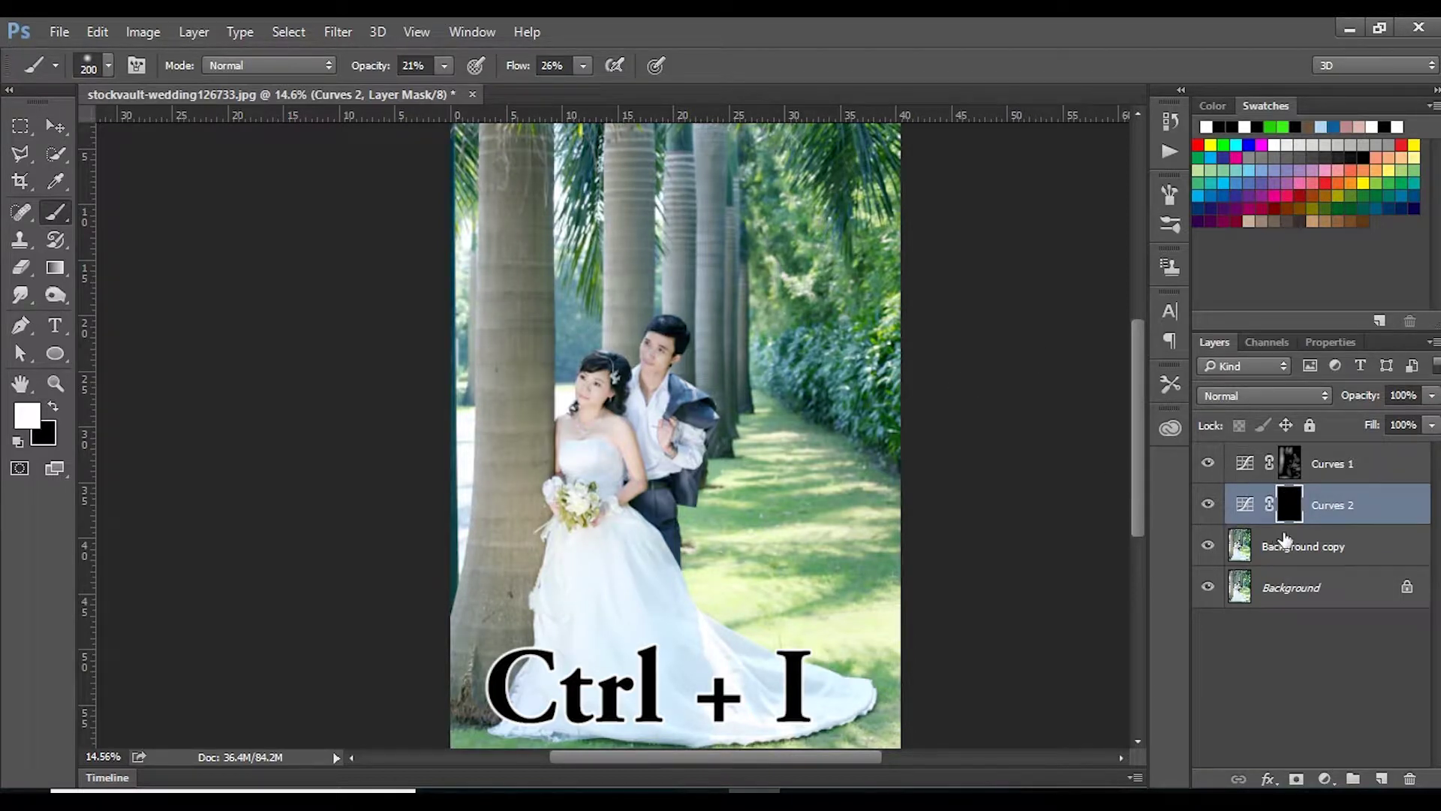
left_click_drag(1342, 503, 1341, 458)
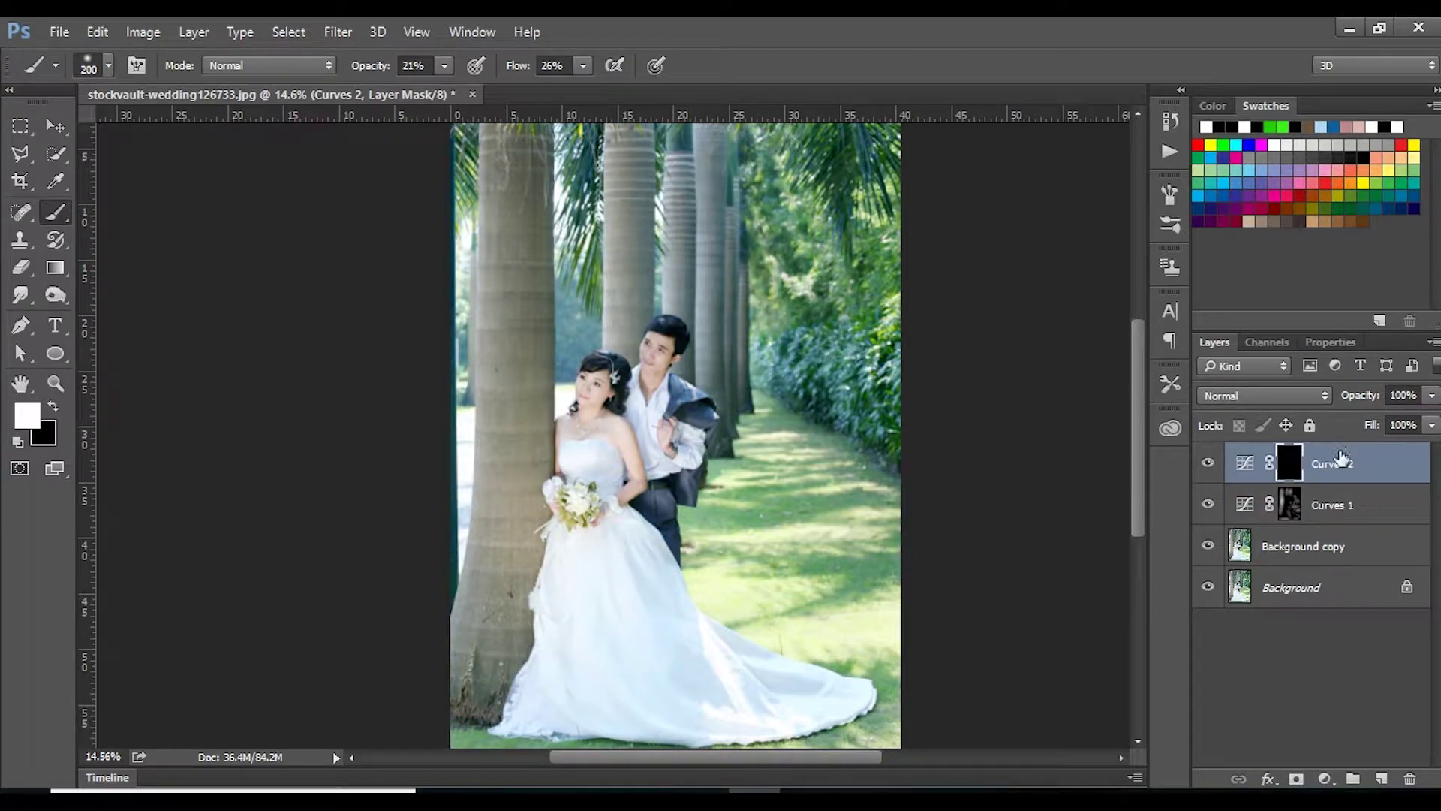
left_click(1211, 464)
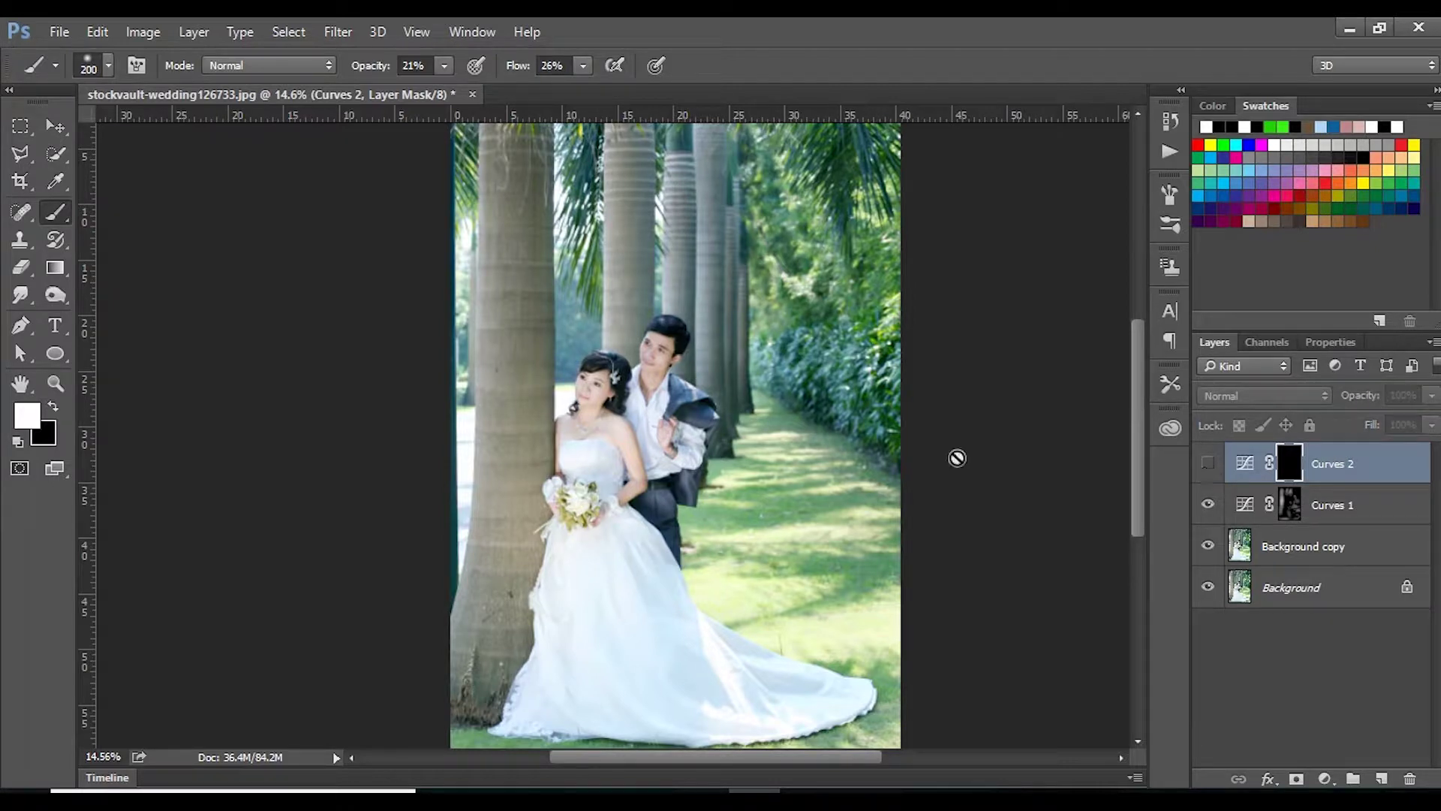
left_click(1208, 464)
Choose the regular Brush tool with flow raised to 33%.
scroll(629, 399, "up", 2)
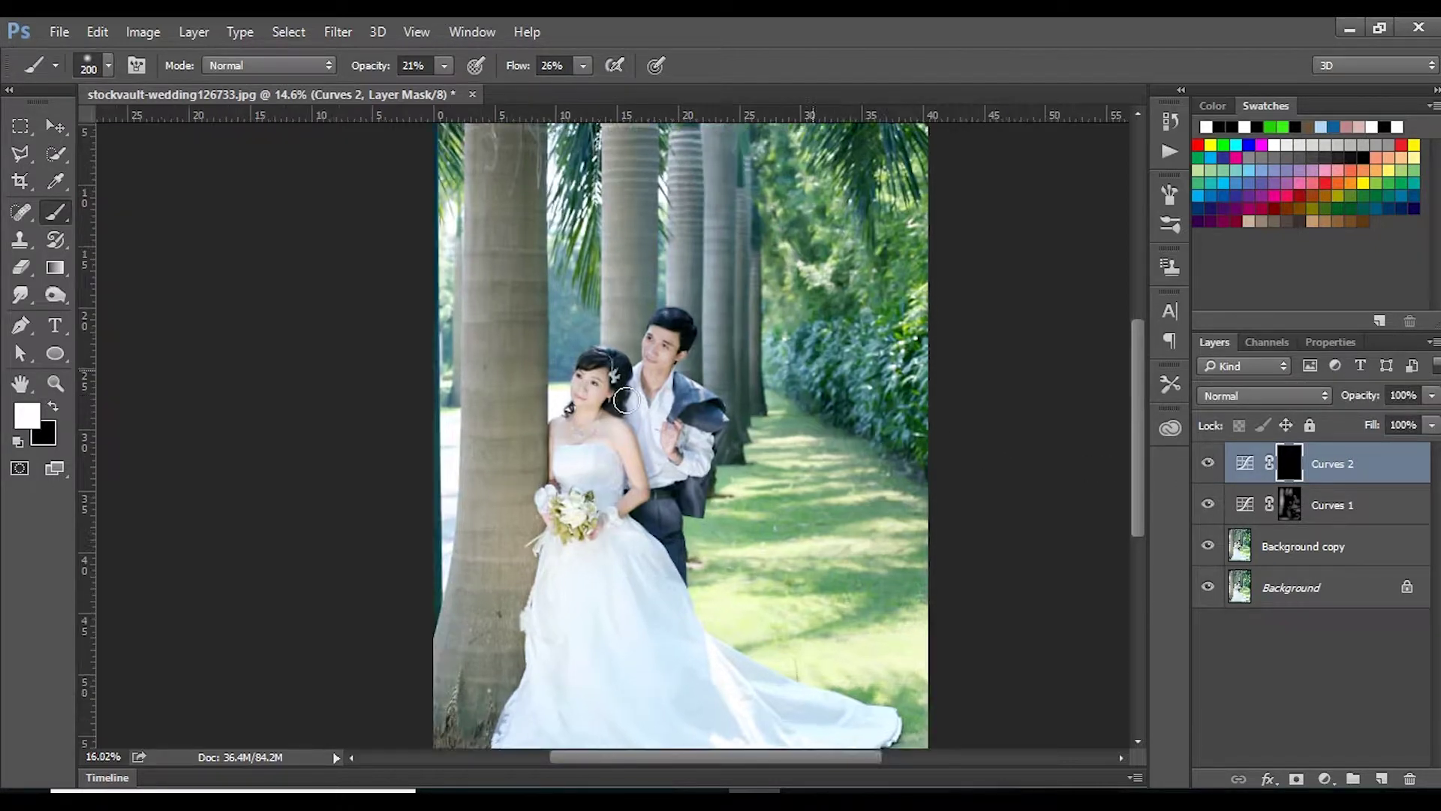
scroll(629, 399, "up", 2)
scroll(629, 399, "up", 2)
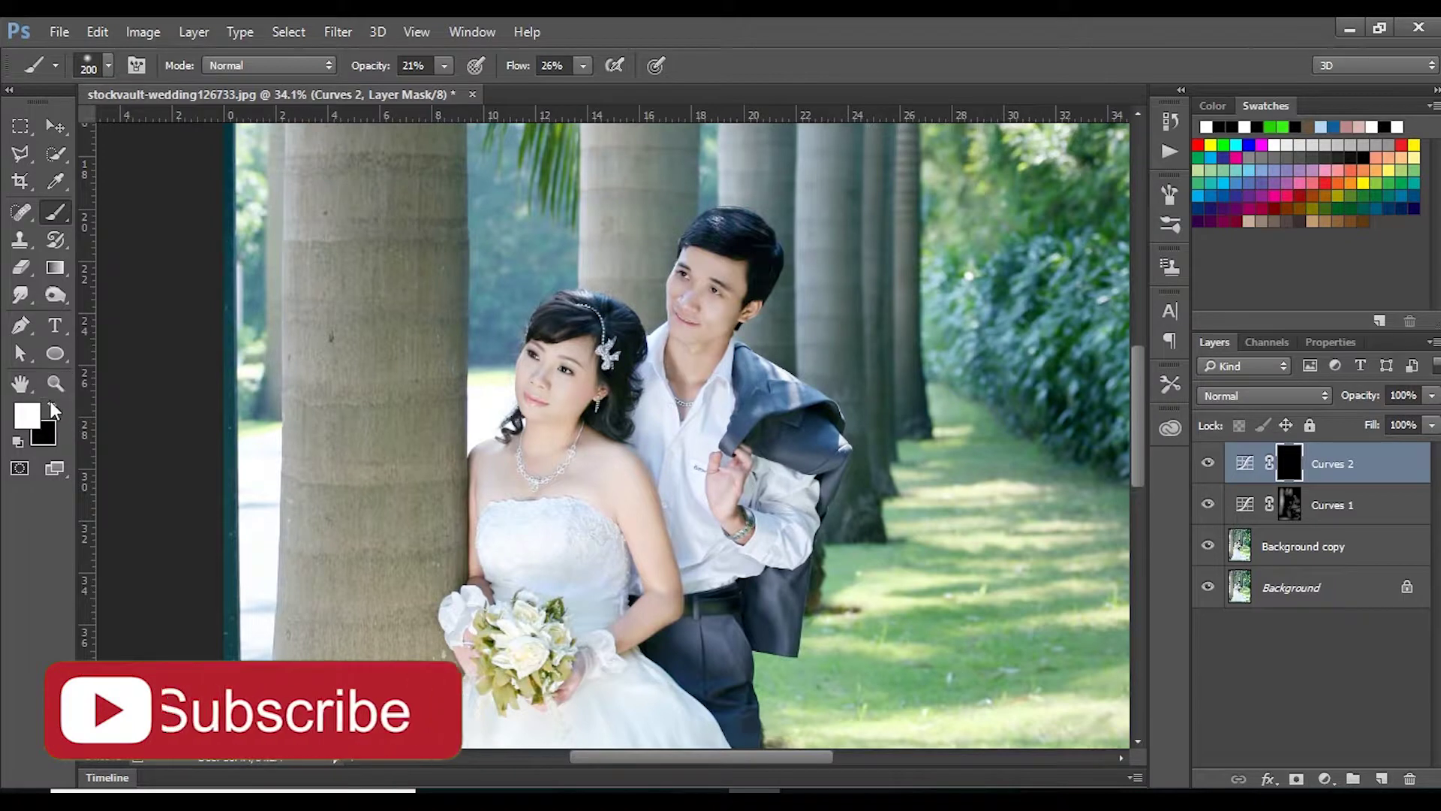
right_click(57, 212)
left_click(143, 211)
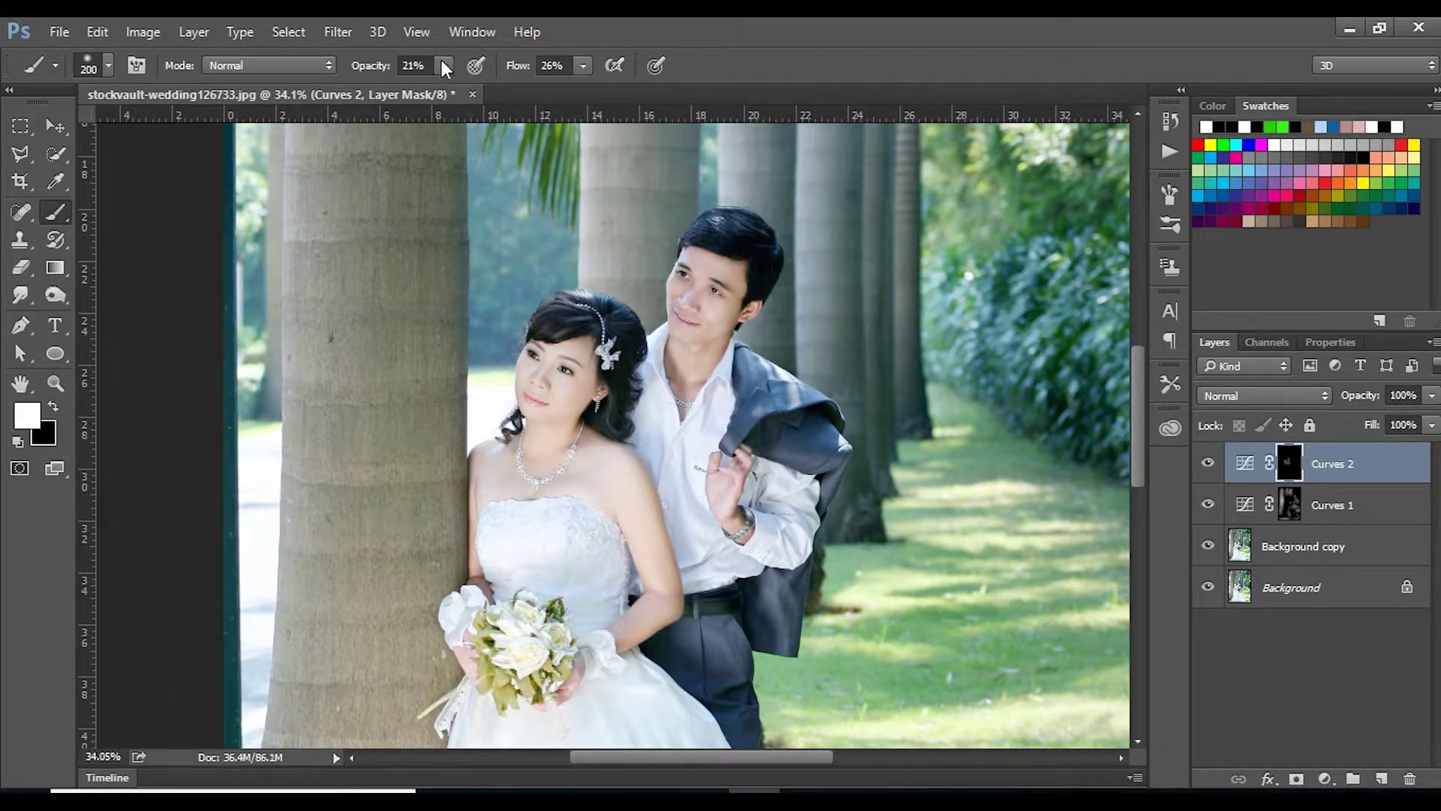
left_click(584, 67)
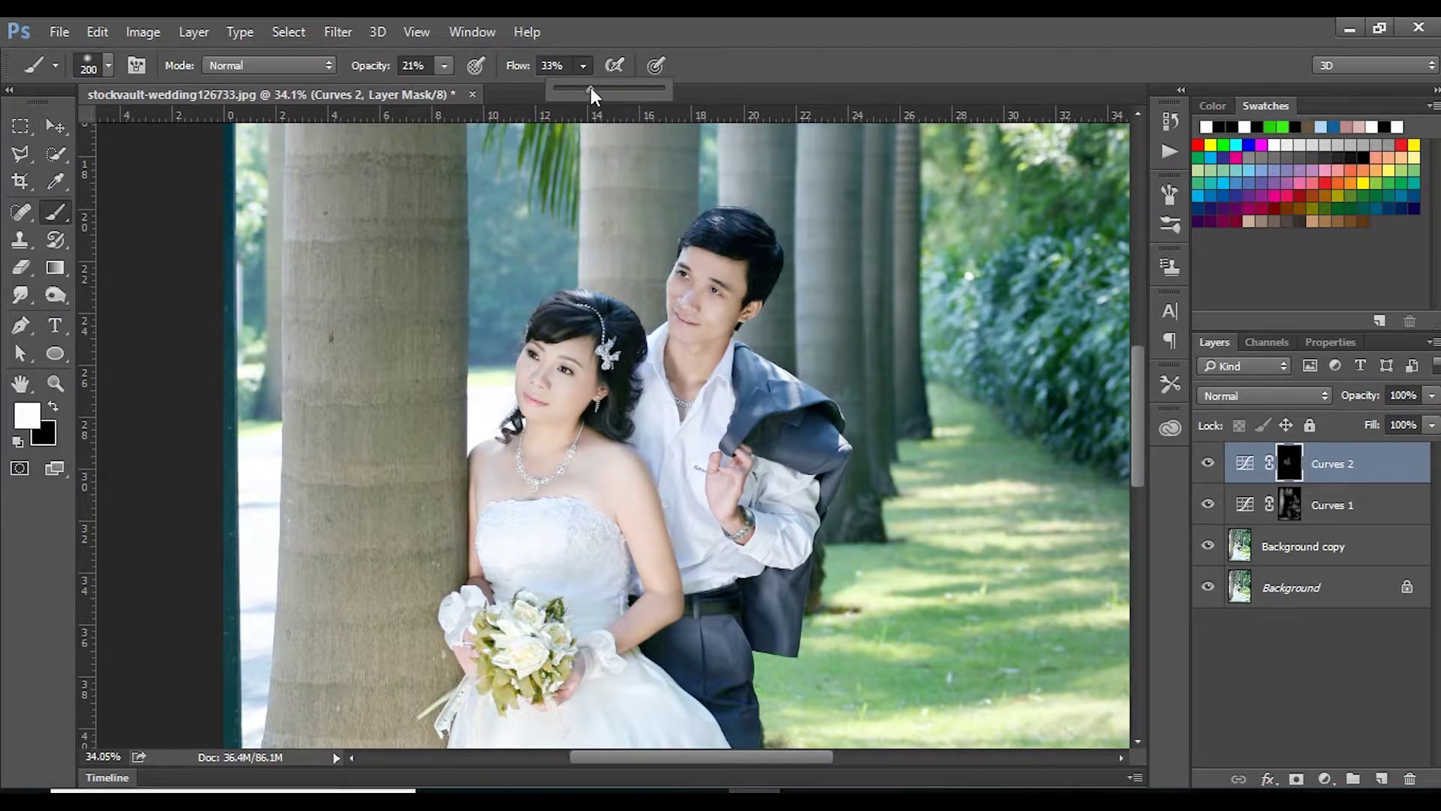
Paint white on the Curves 2 mask over the dress and left trunk, comparing before and after.
scroll(518, 535, "down", 1)
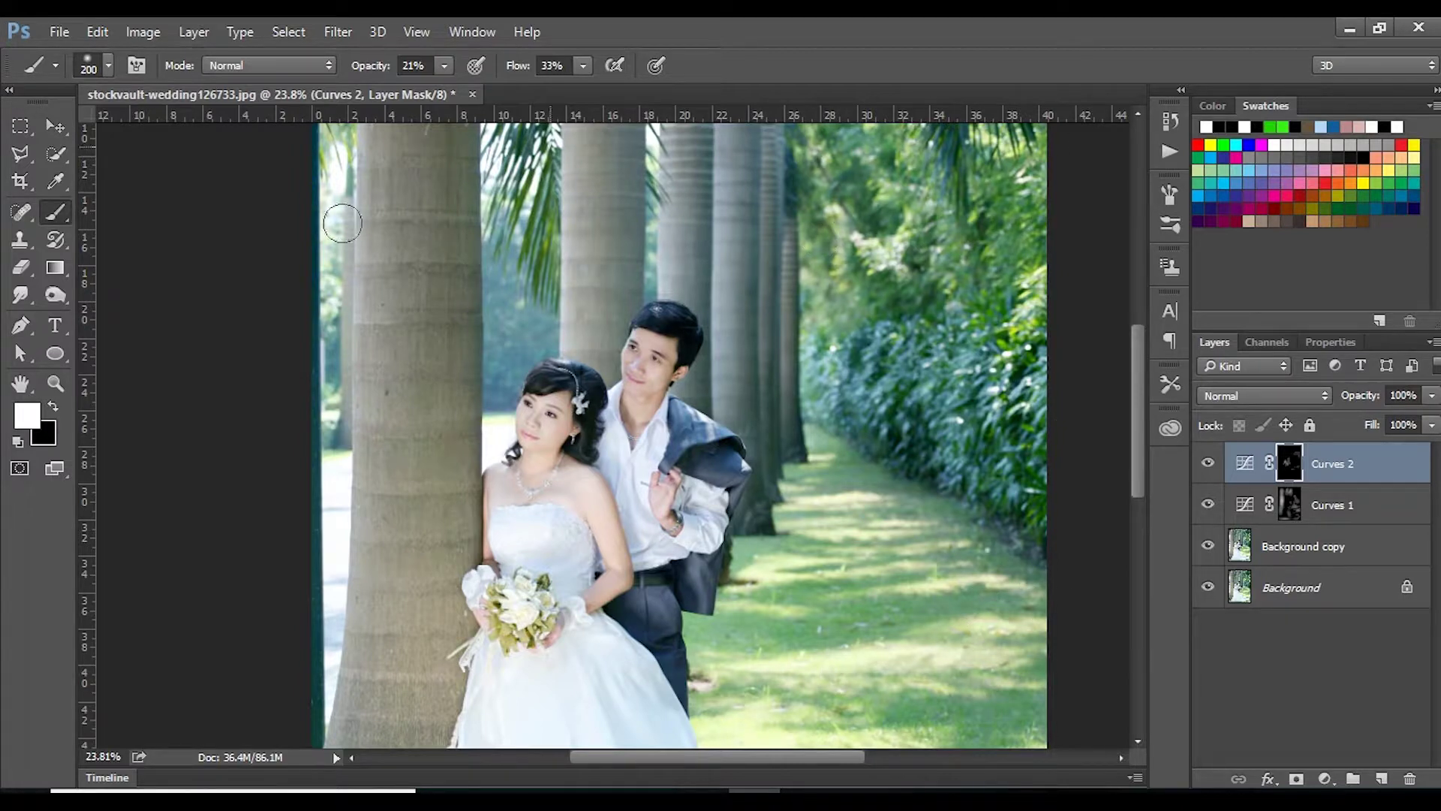
scroll(593, 603, "down", 1)
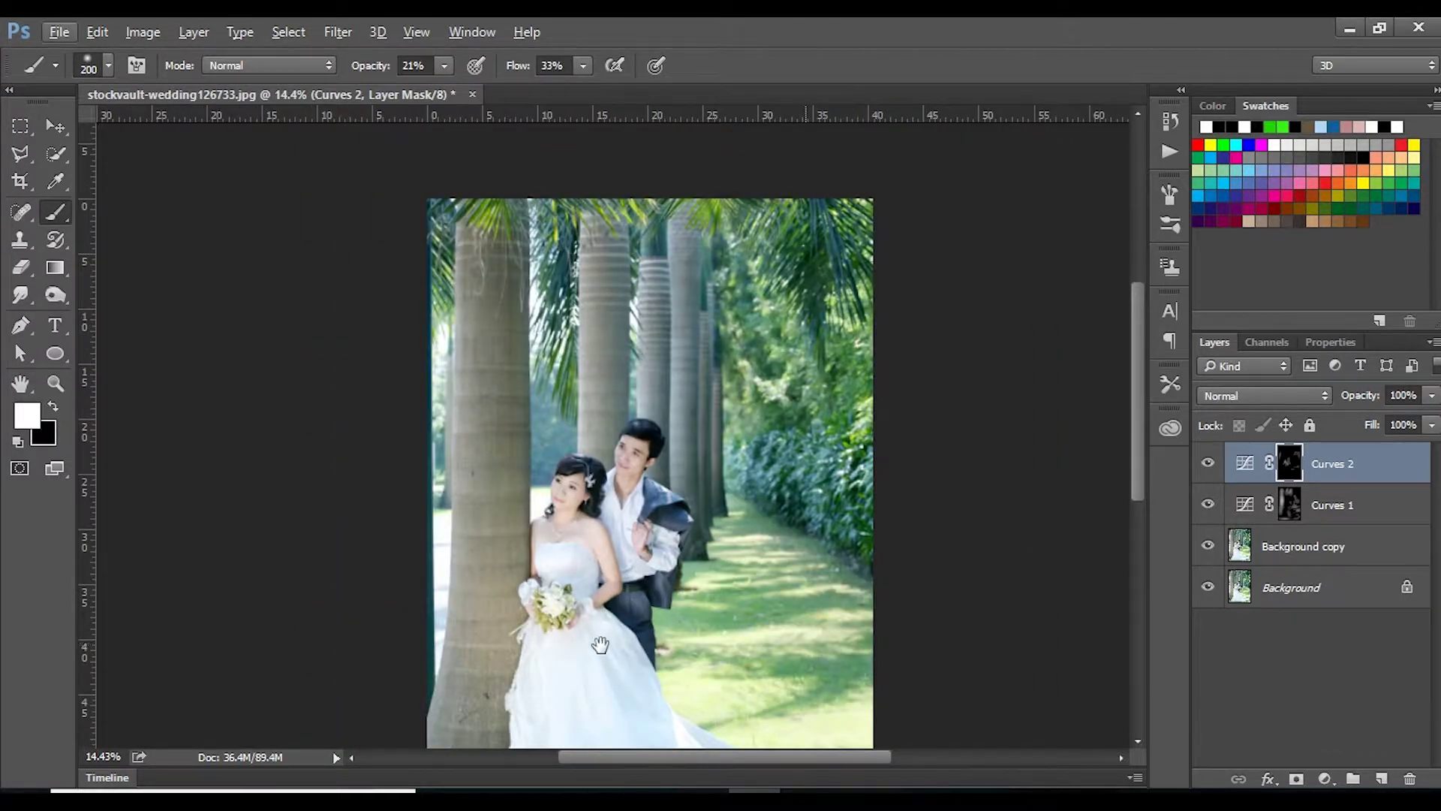
scroll(606, 638, "up", 1)
scroll(615, 500, "up", 1)
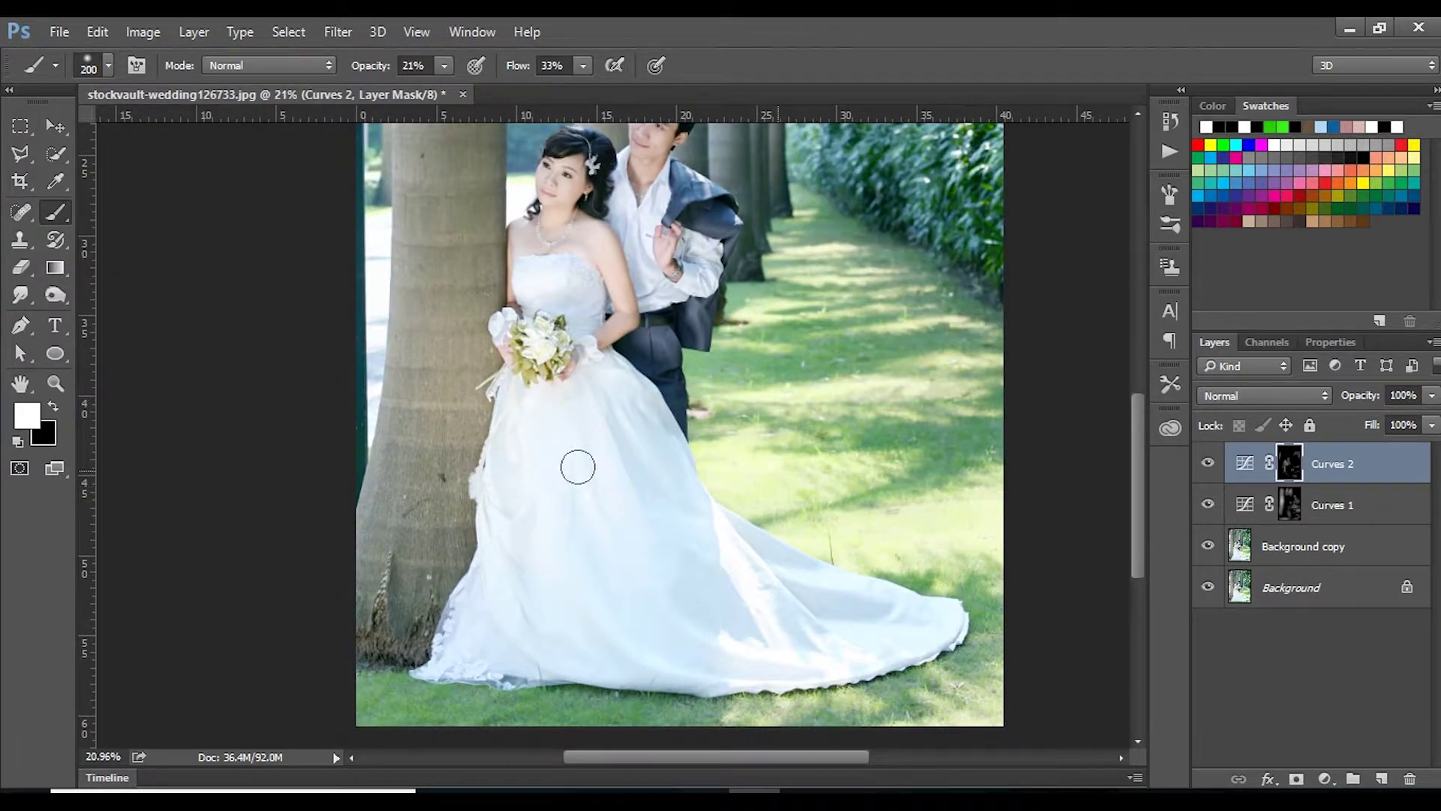
scroll(579, 467, "down", 1)
scroll(627, 274, "up", 1)
scroll(628, 274, "up", 1)
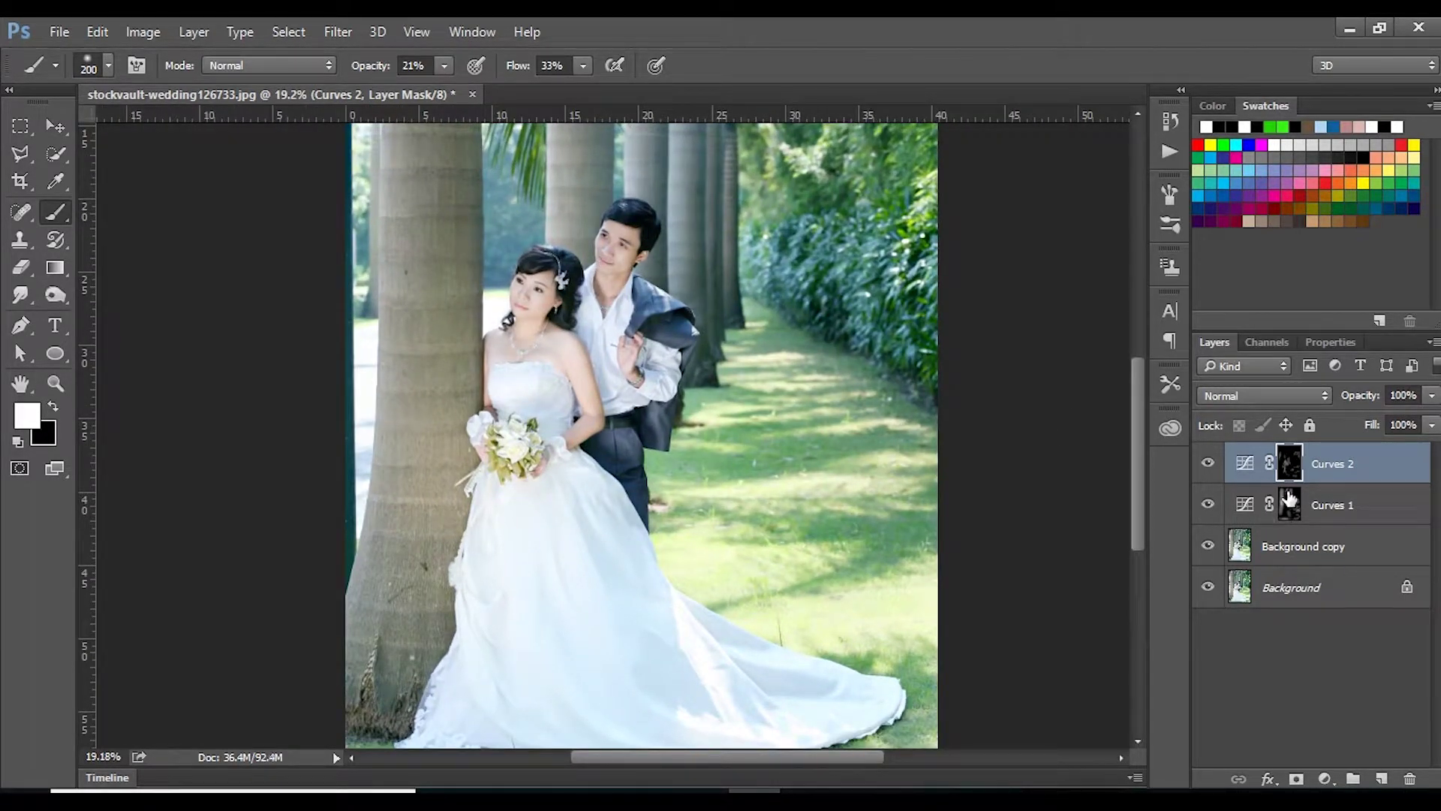
scroll(749, 436, "down", 1)
left_click(1209, 463)
left_click(1209, 463)
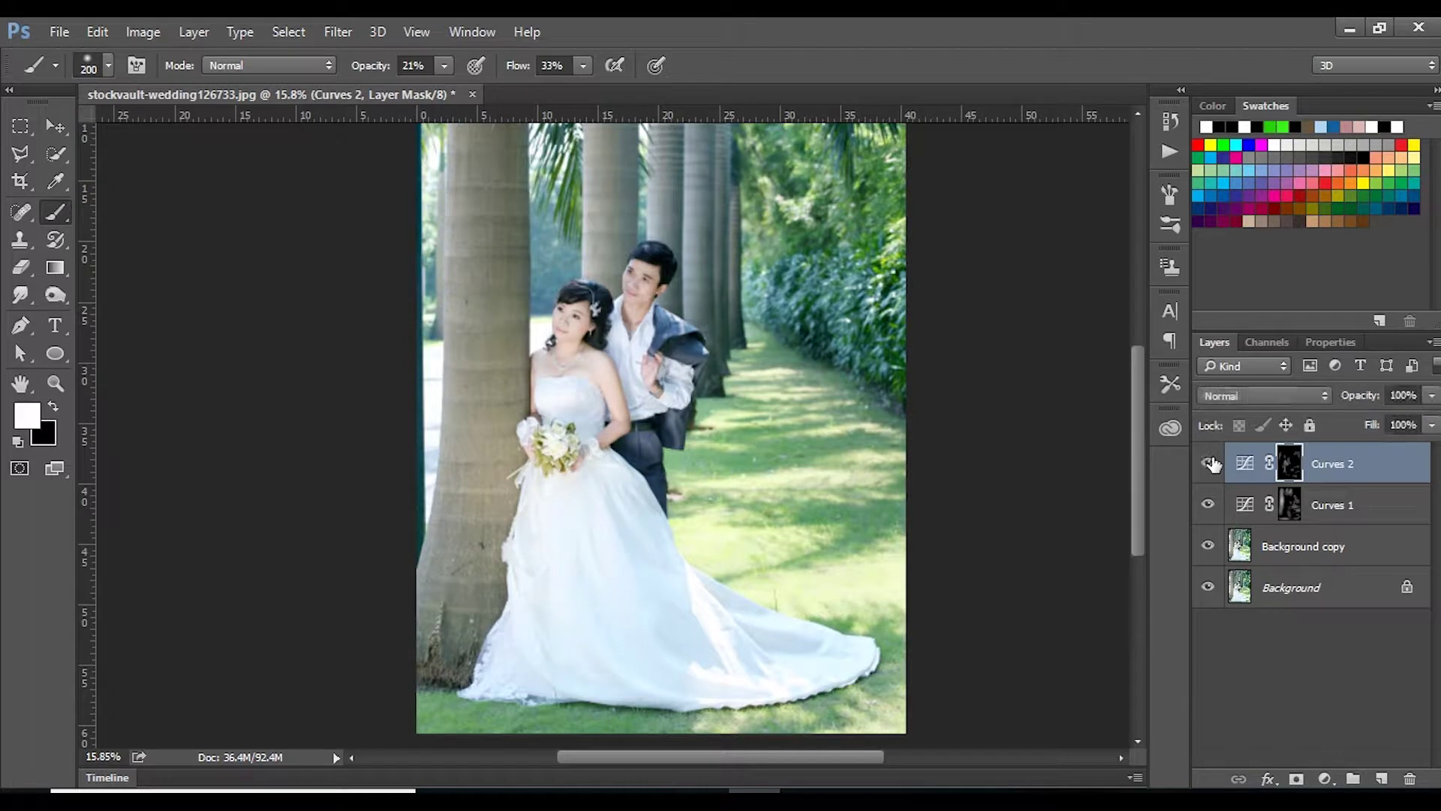
left_click(1208, 463)
Toggle Curves 1 and Curves 2 visibility to compare their effects.
left_click(1207, 505)
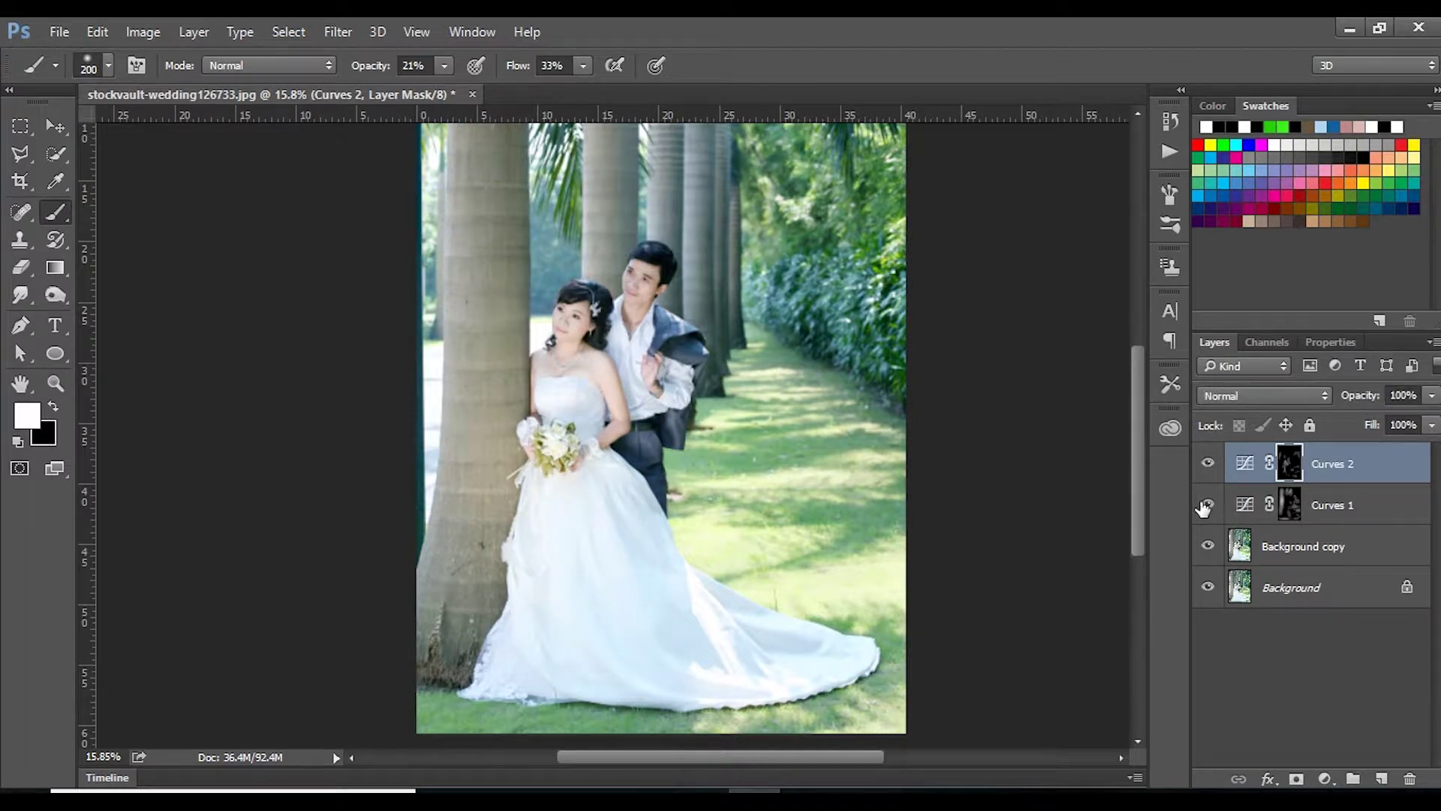
left_click(1207, 505)
left_click(1210, 463)
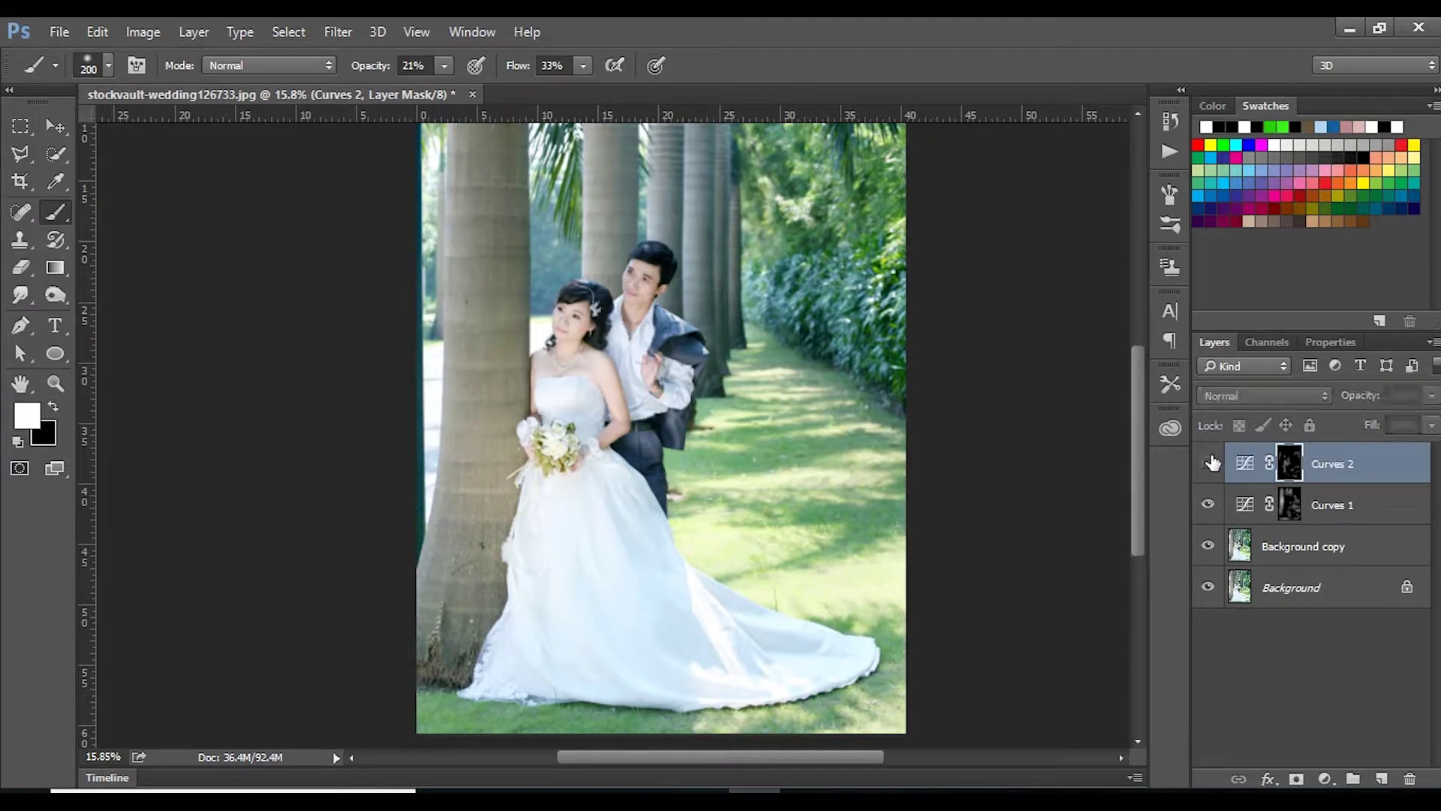
left_click(1208, 506)
left_click(1207, 506)
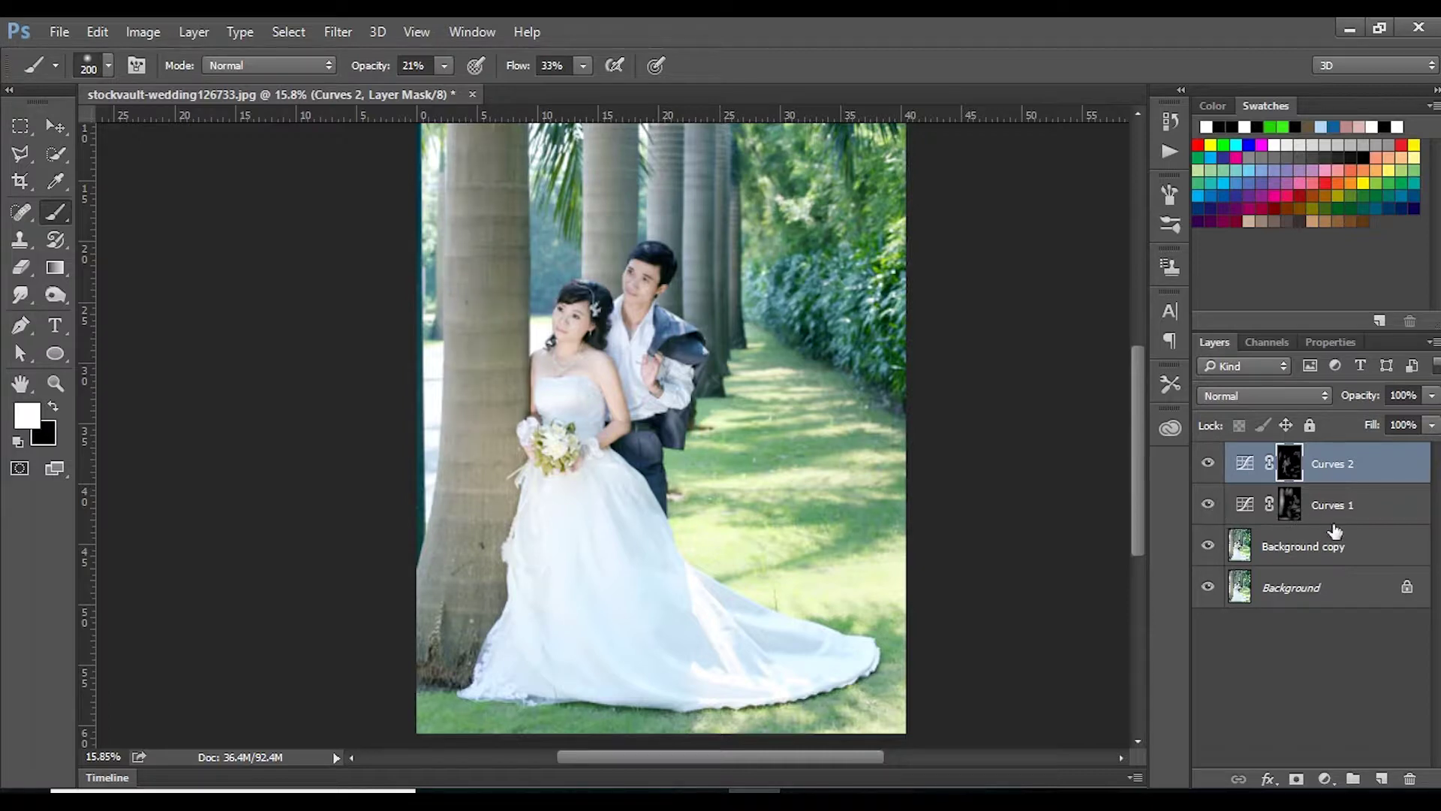
Group Curves 2, Curves 1 and Background copy into Group 1.
left_click(1321, 510, "shift")
left_click(1322, 546, "shift")
right_click(1335, 525)
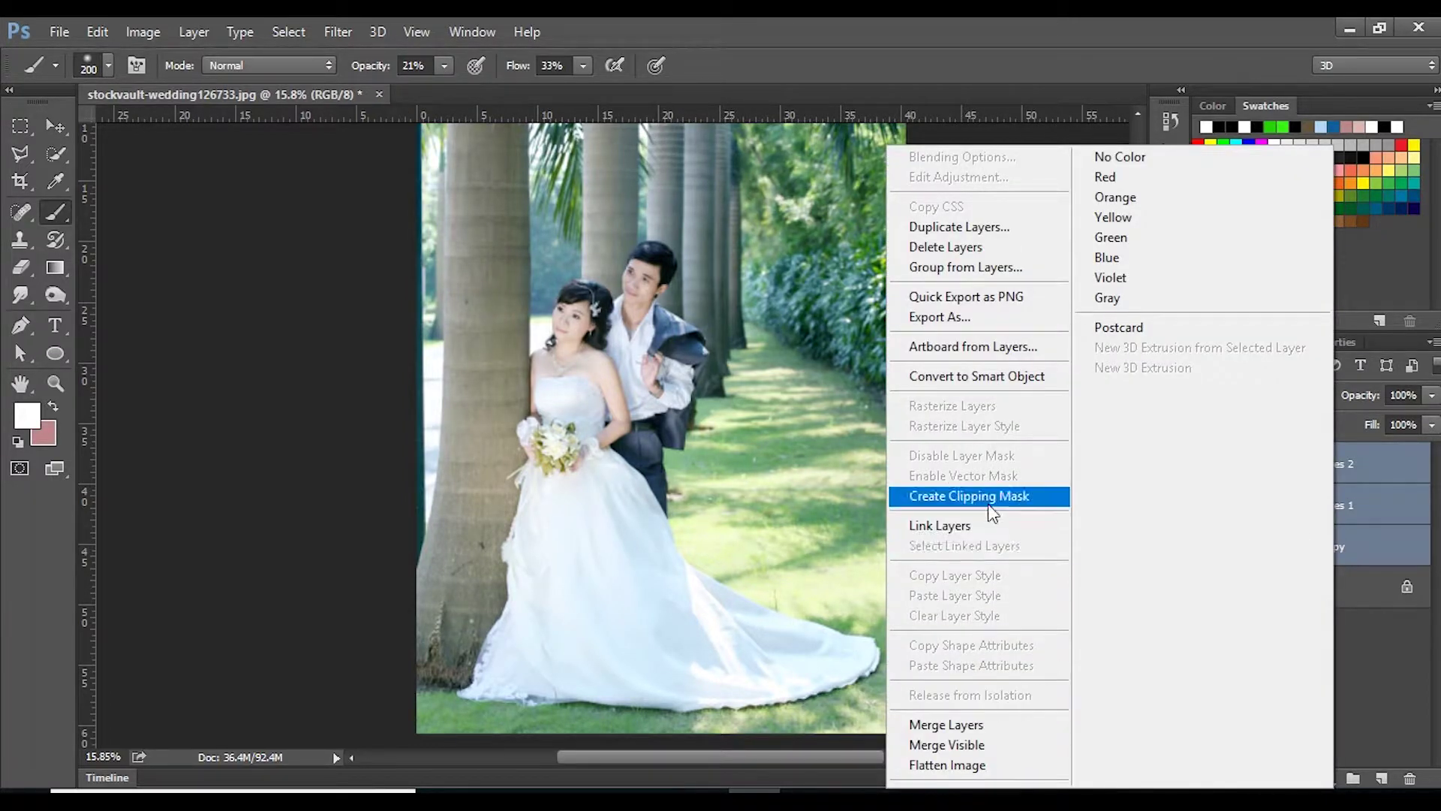
left_click(970, 268)
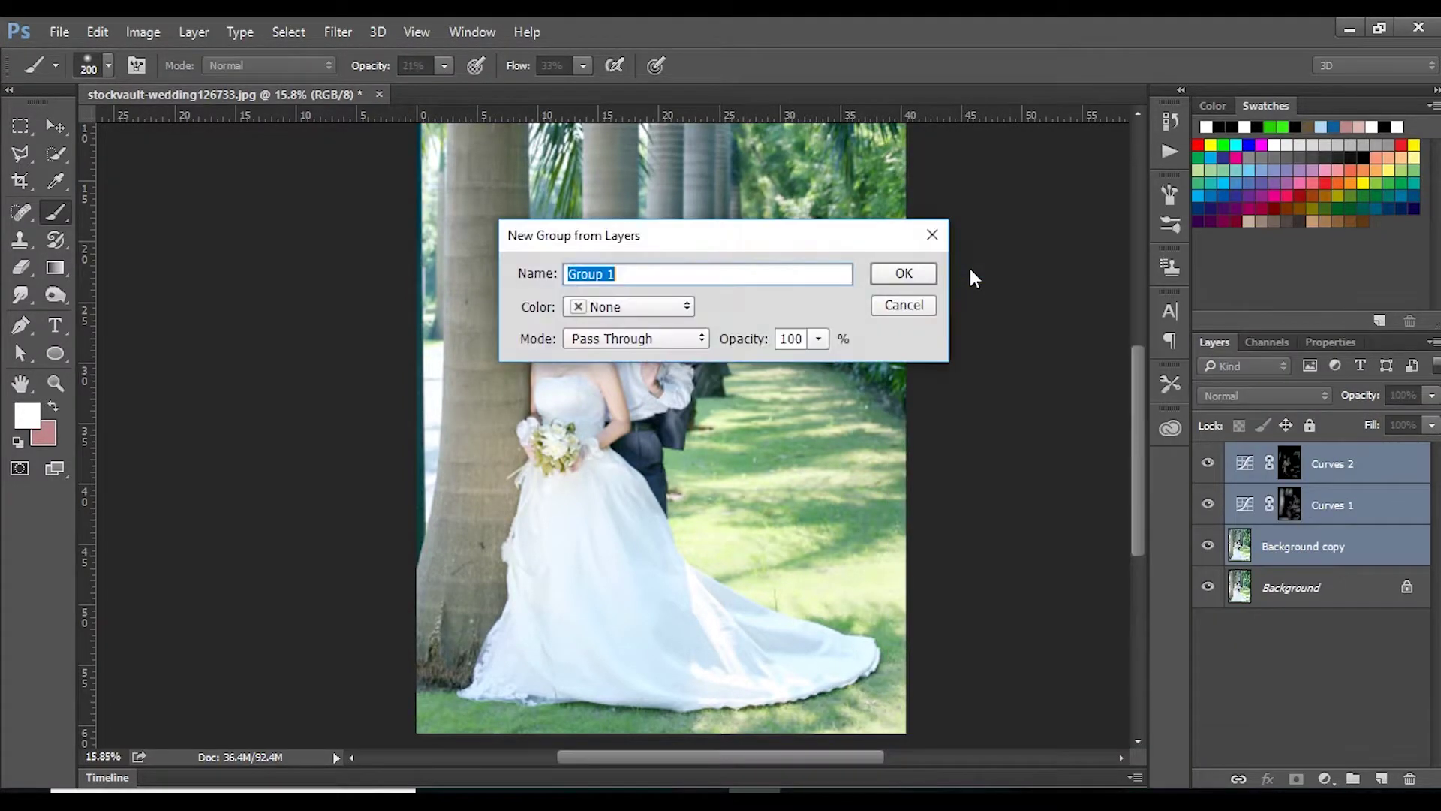
left_click(907, 272)
Compare Group 1 on and off, then expand it and select Background copy.
left_click(1207, 454)
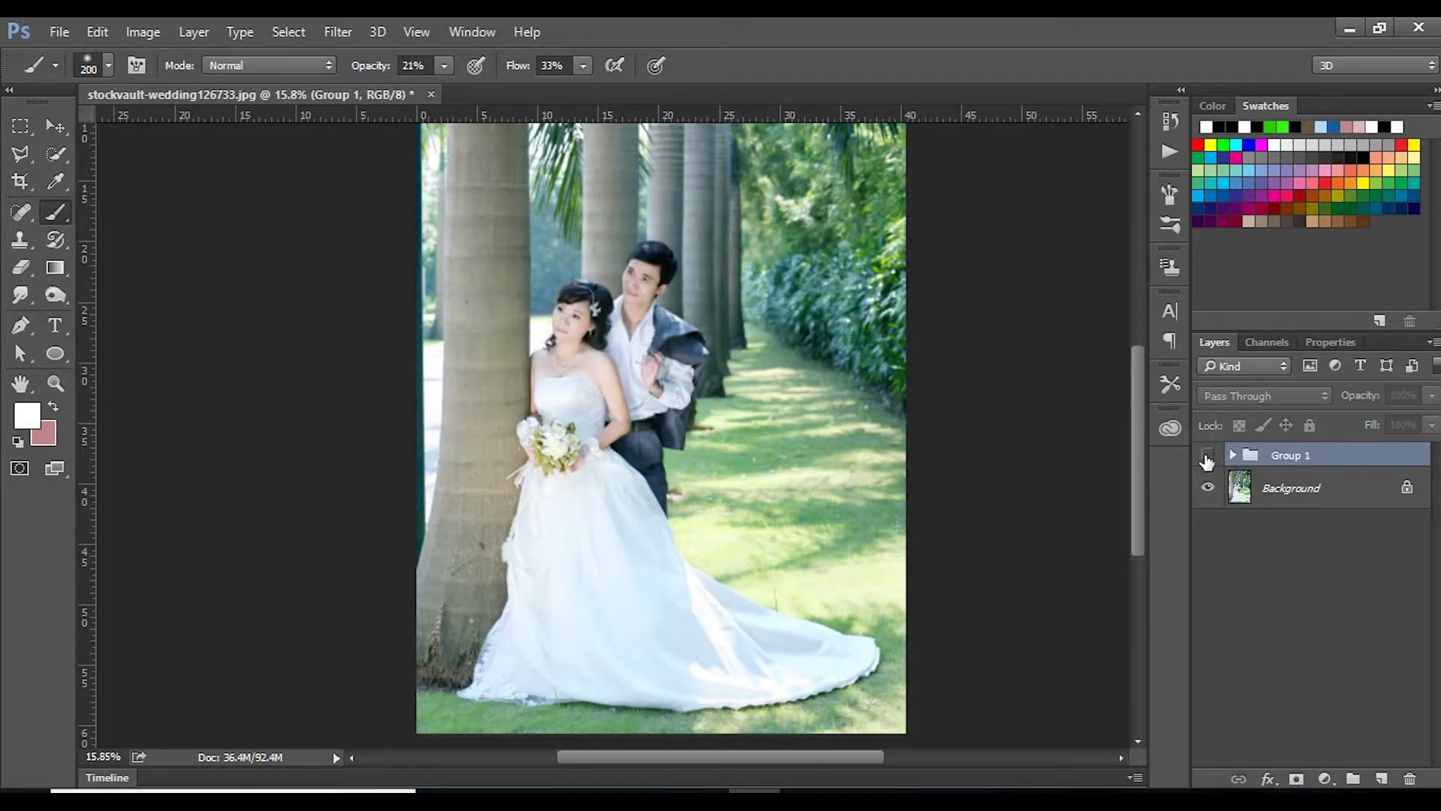
left_click(1207, 454)
scroll(843, 410, "down", 2)
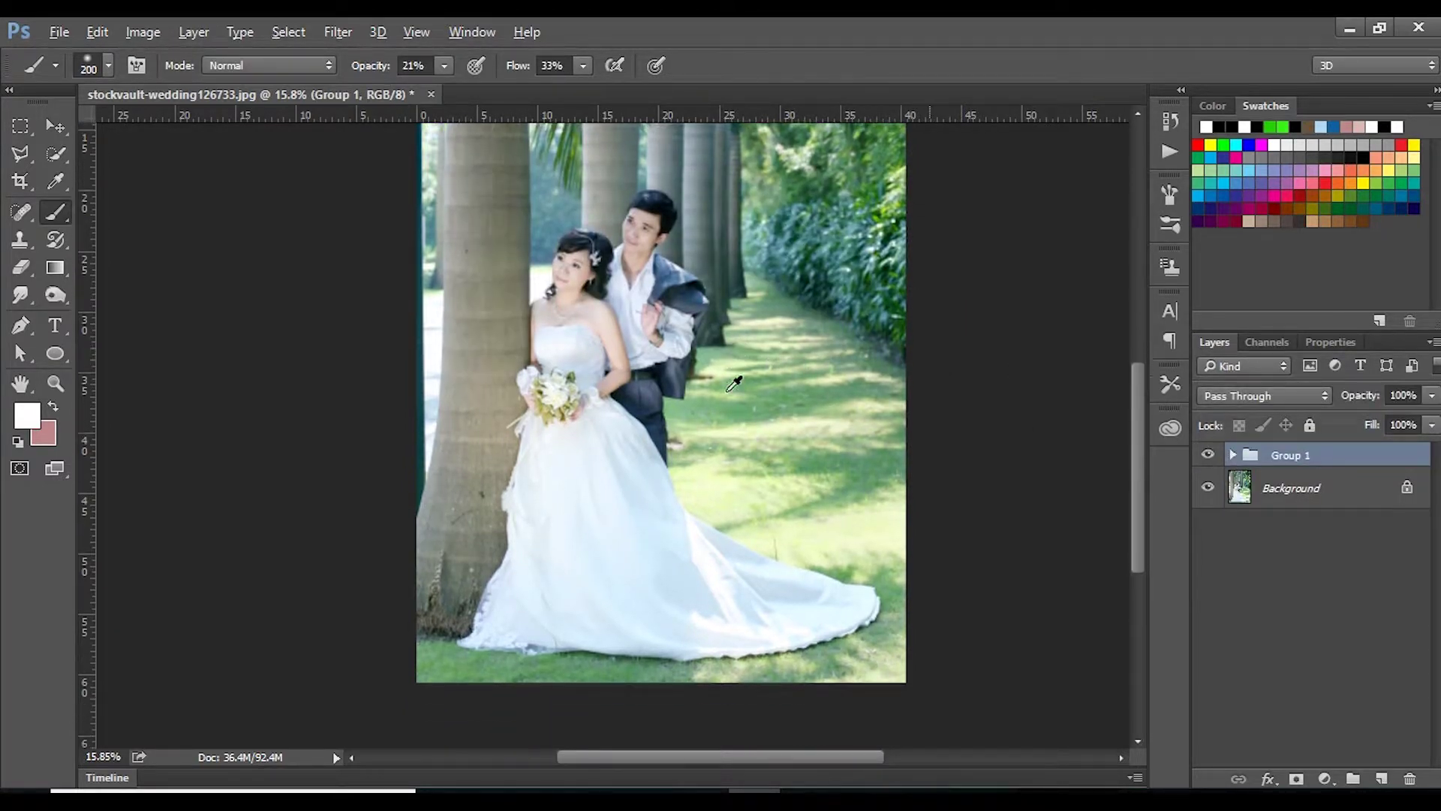
scroll(751, 338, "up", 2, "alt")
scroll(728, 300, "down", 2, "alt")
scroll(718, 285, "down", 1, "alt")
scroll(826, 375, "up", 3)
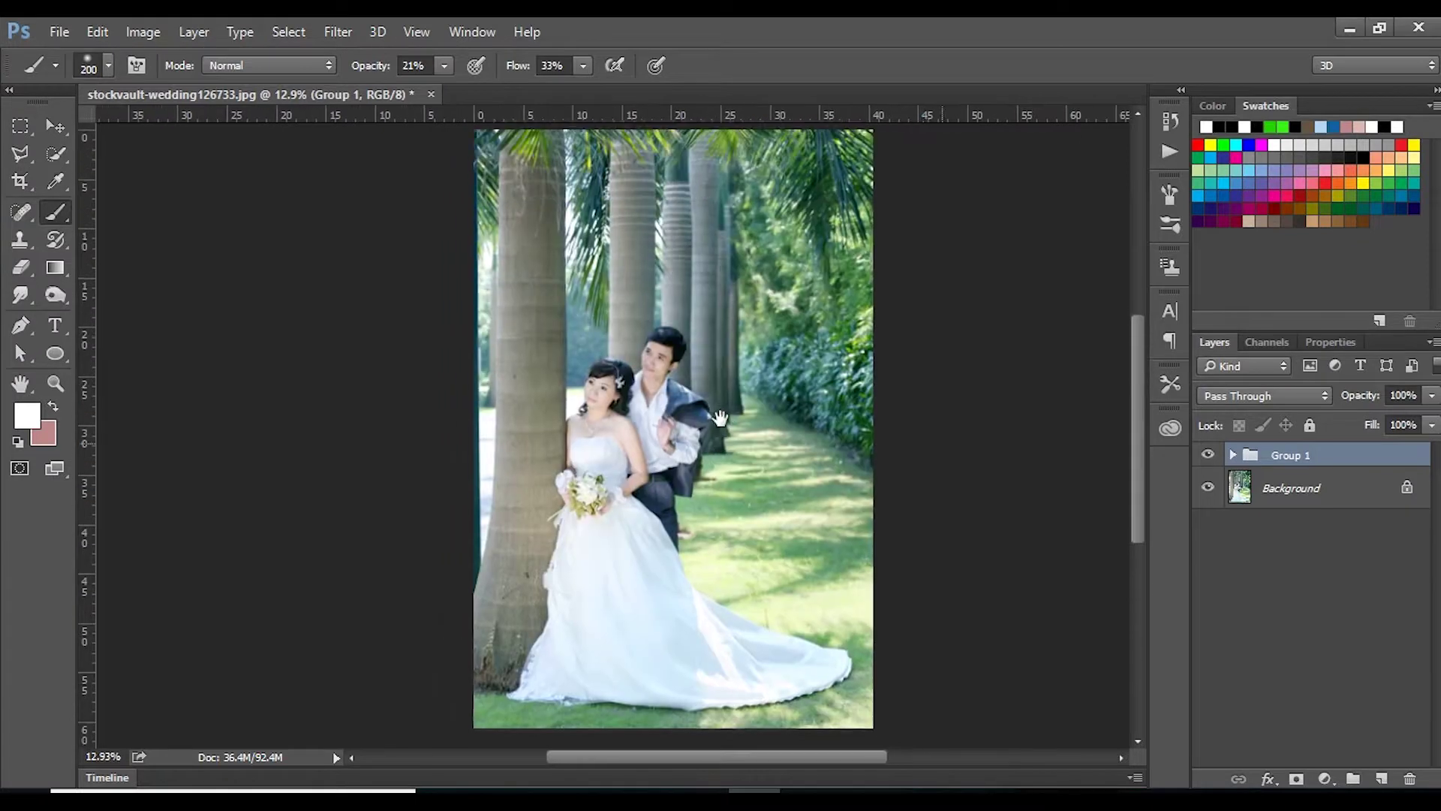
left_click(1207, 454)
left_click(1207, 455)
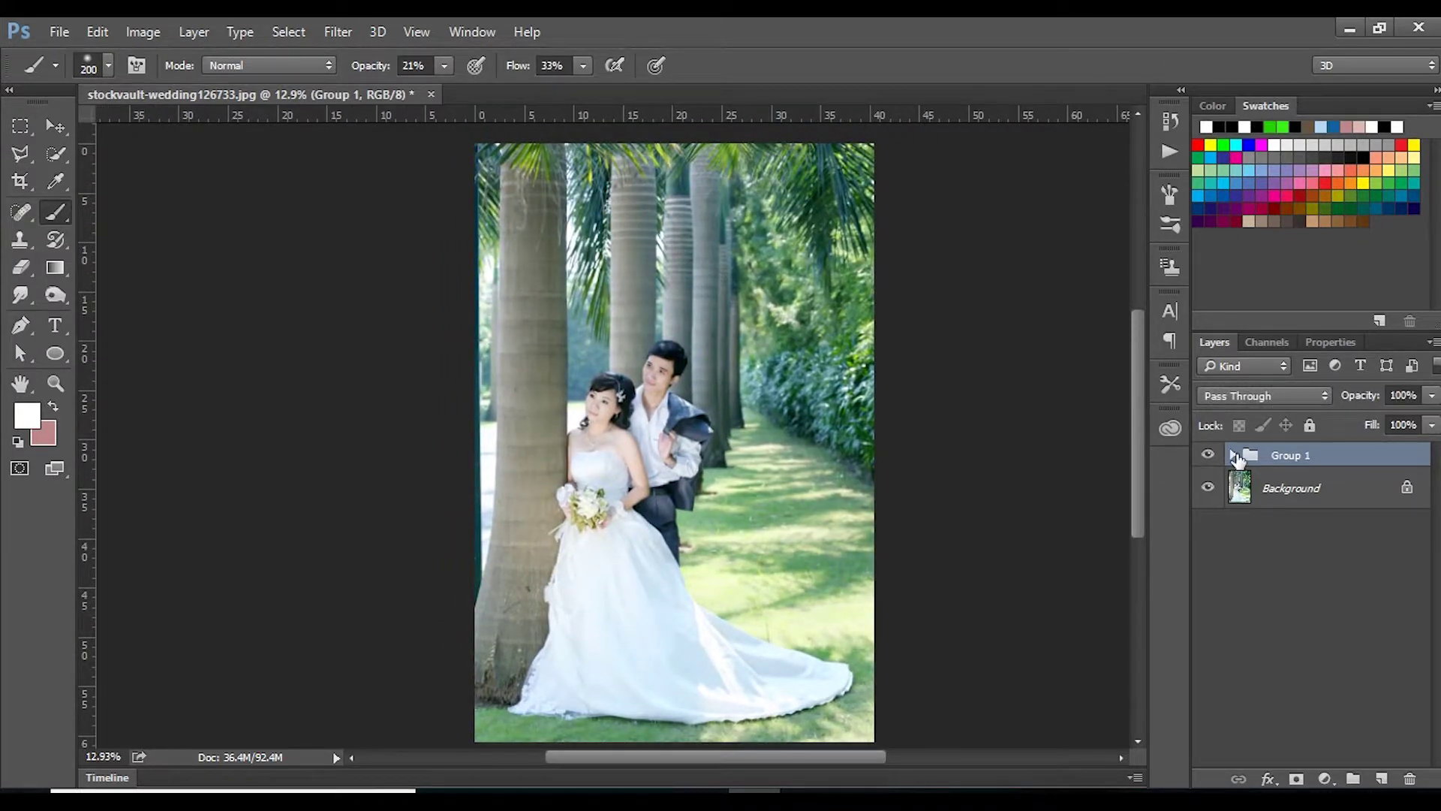
left_click(1233, 456)
left_click(1307, 568)
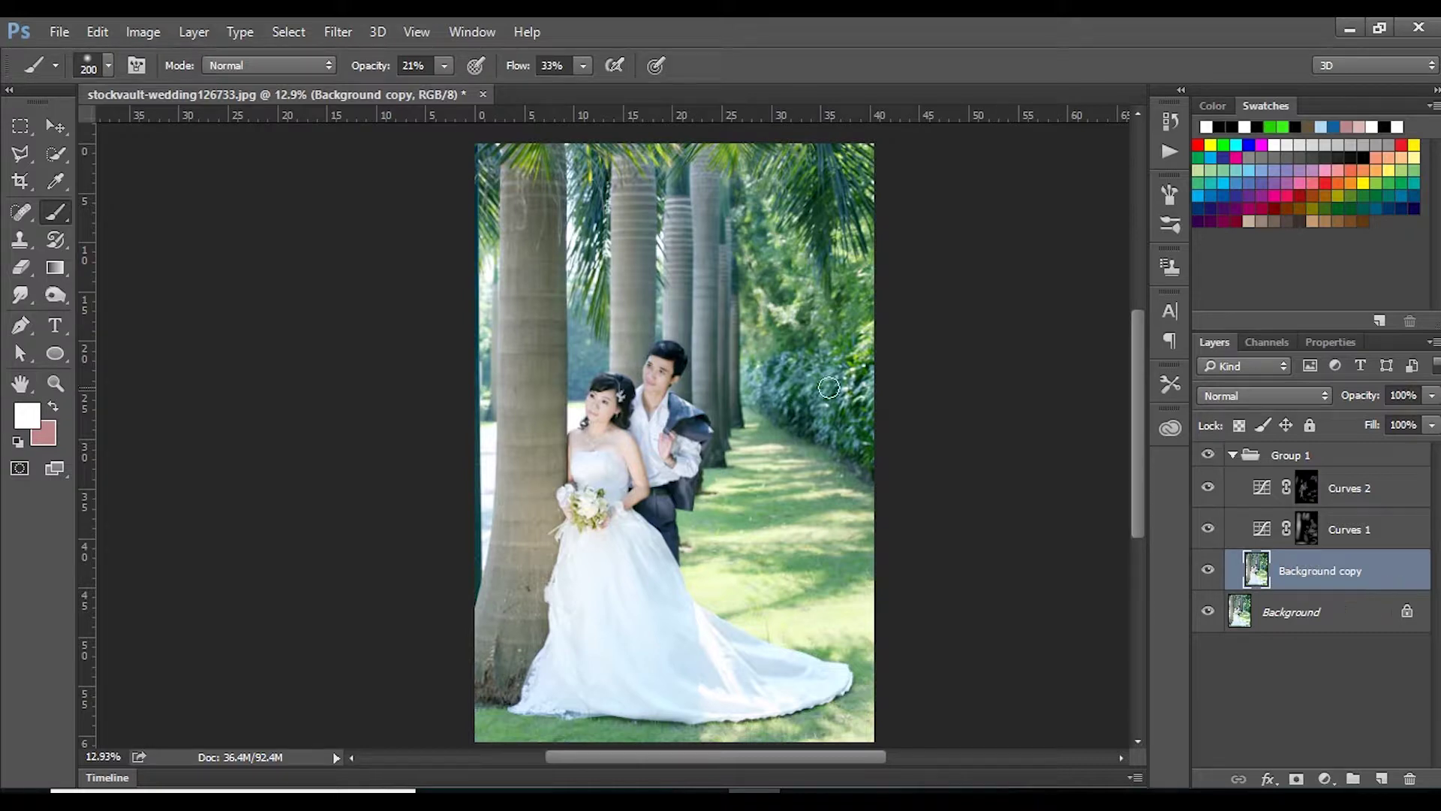
Apply Camera Raw to Background copy with Highlights −77, Whites −52 and Vibrance +50.
left_click(412, 151)
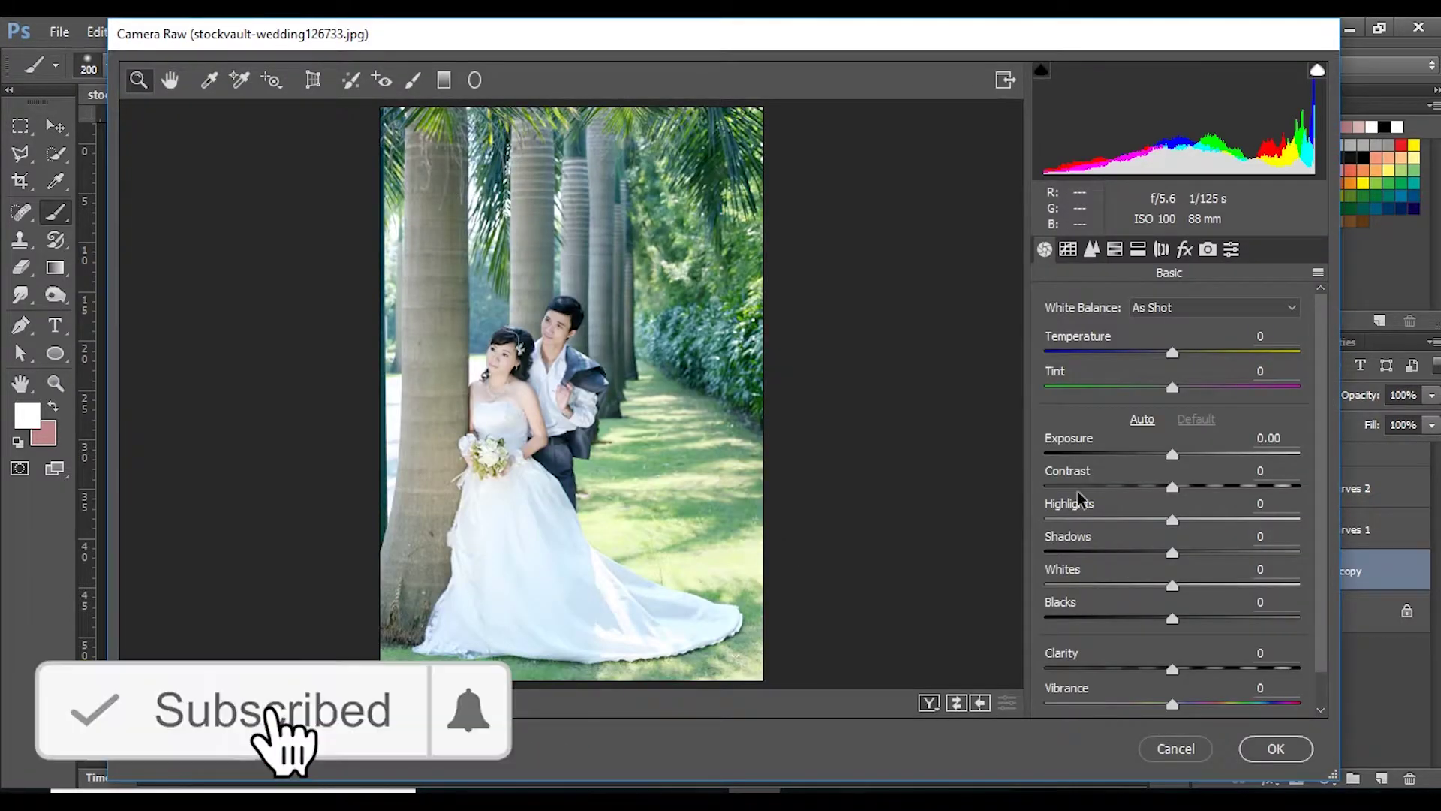
left_click_drag(1172, 521, 1076, 521)
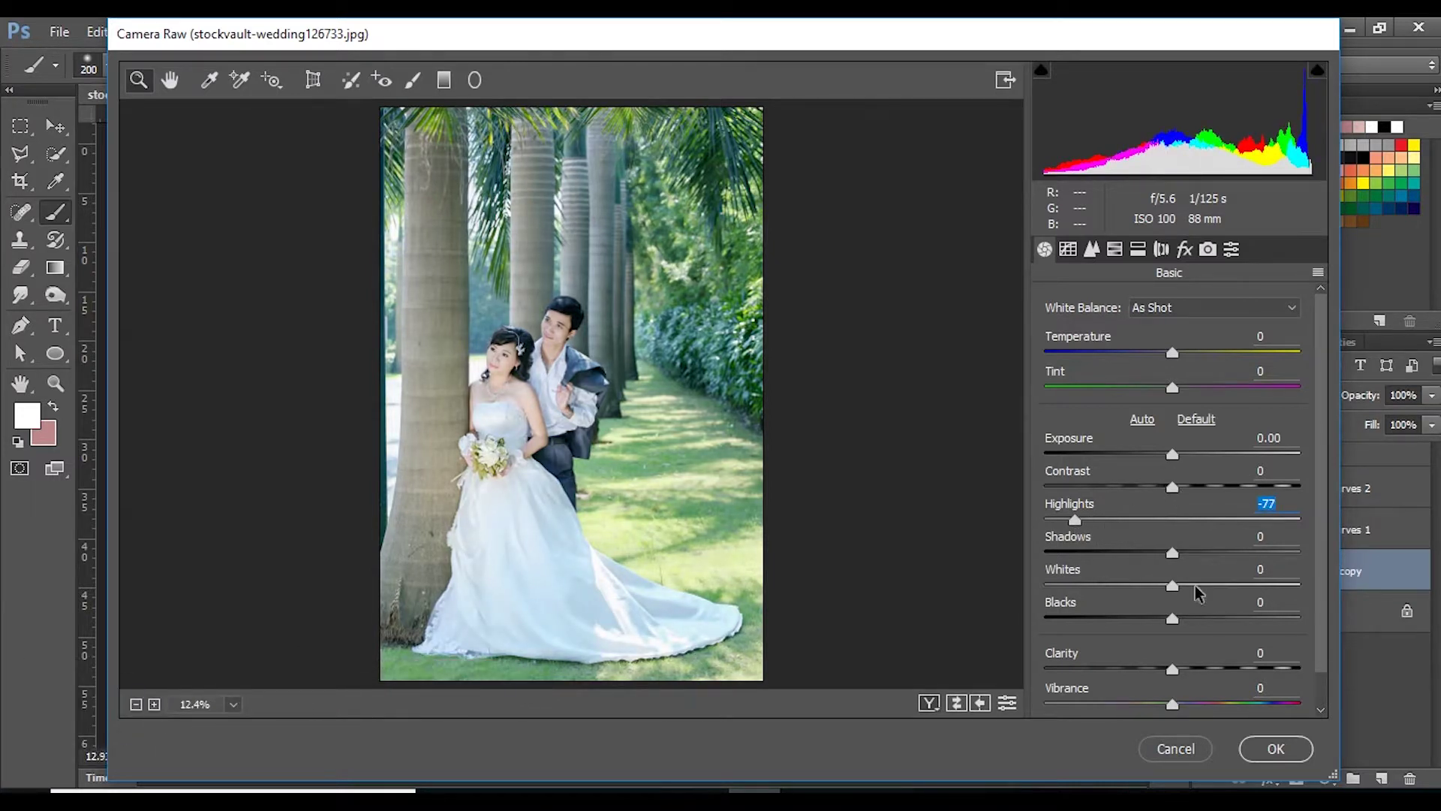
left_click_drag(1173, 586, 1108, 586)
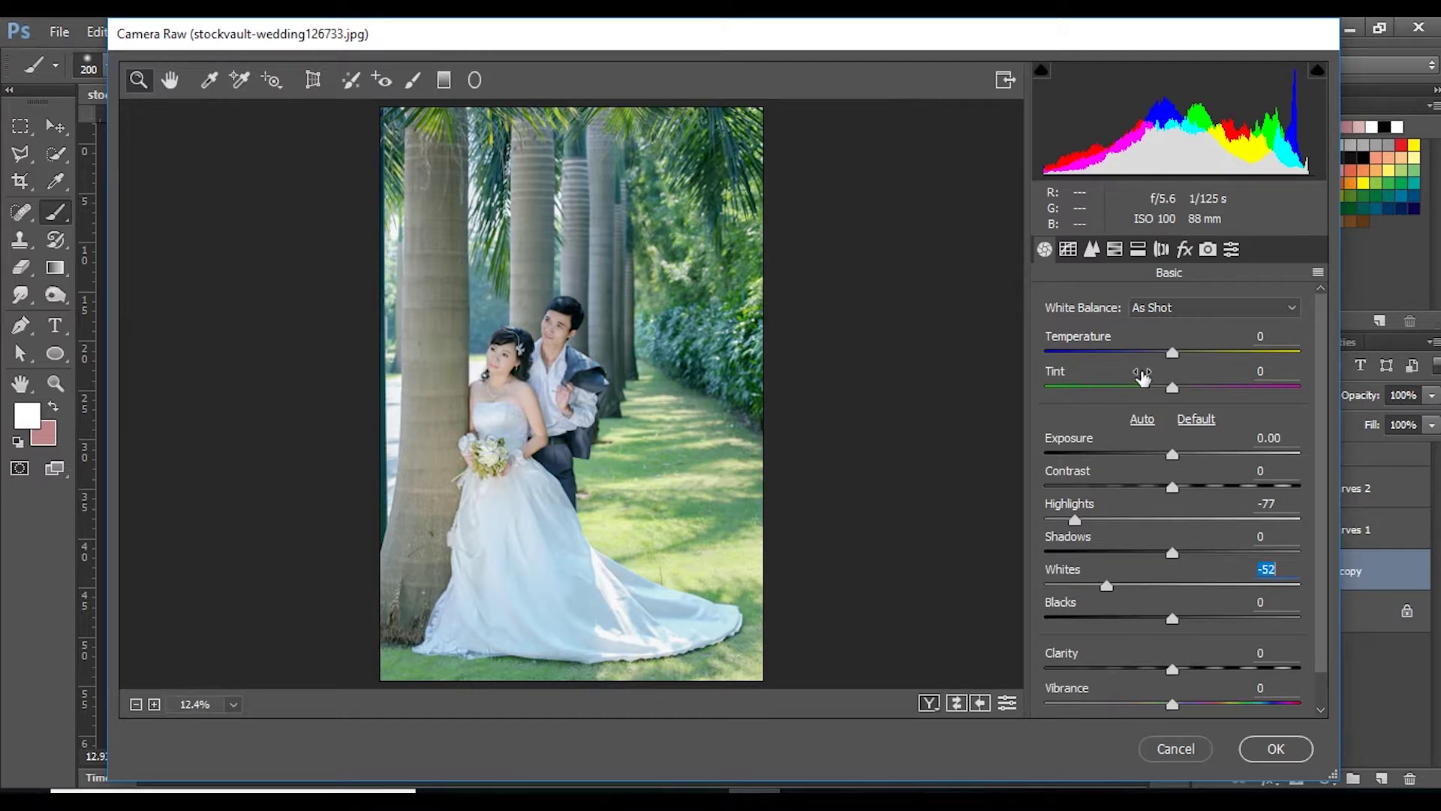
left_click_drag(1173, 704, 1228, 704)
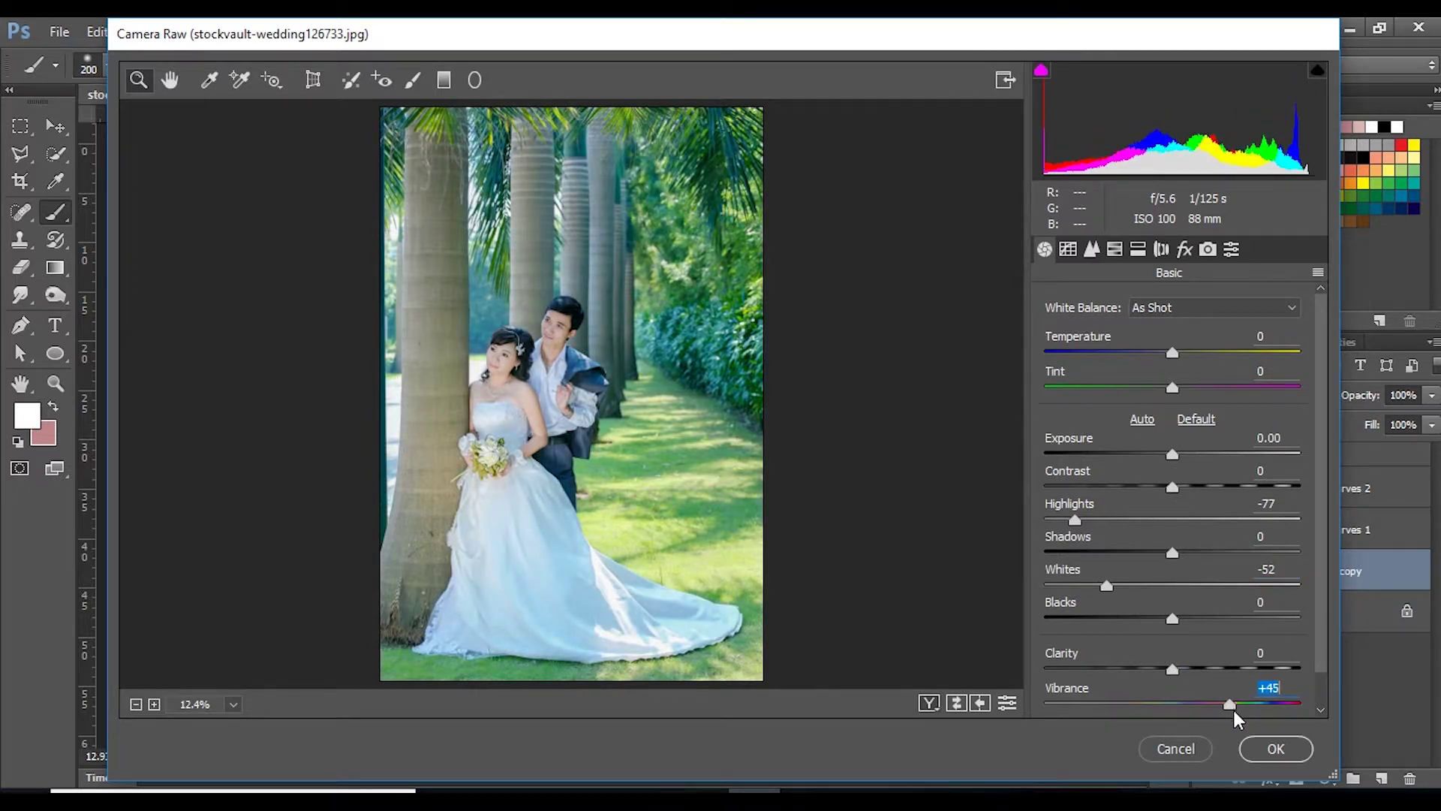
left_click_drag(1237, 719, 1242, 719)
Set HSL luminance to Greens −23 and Aquas +48.
left_click(1138, 249)
left_click(1114, 249)
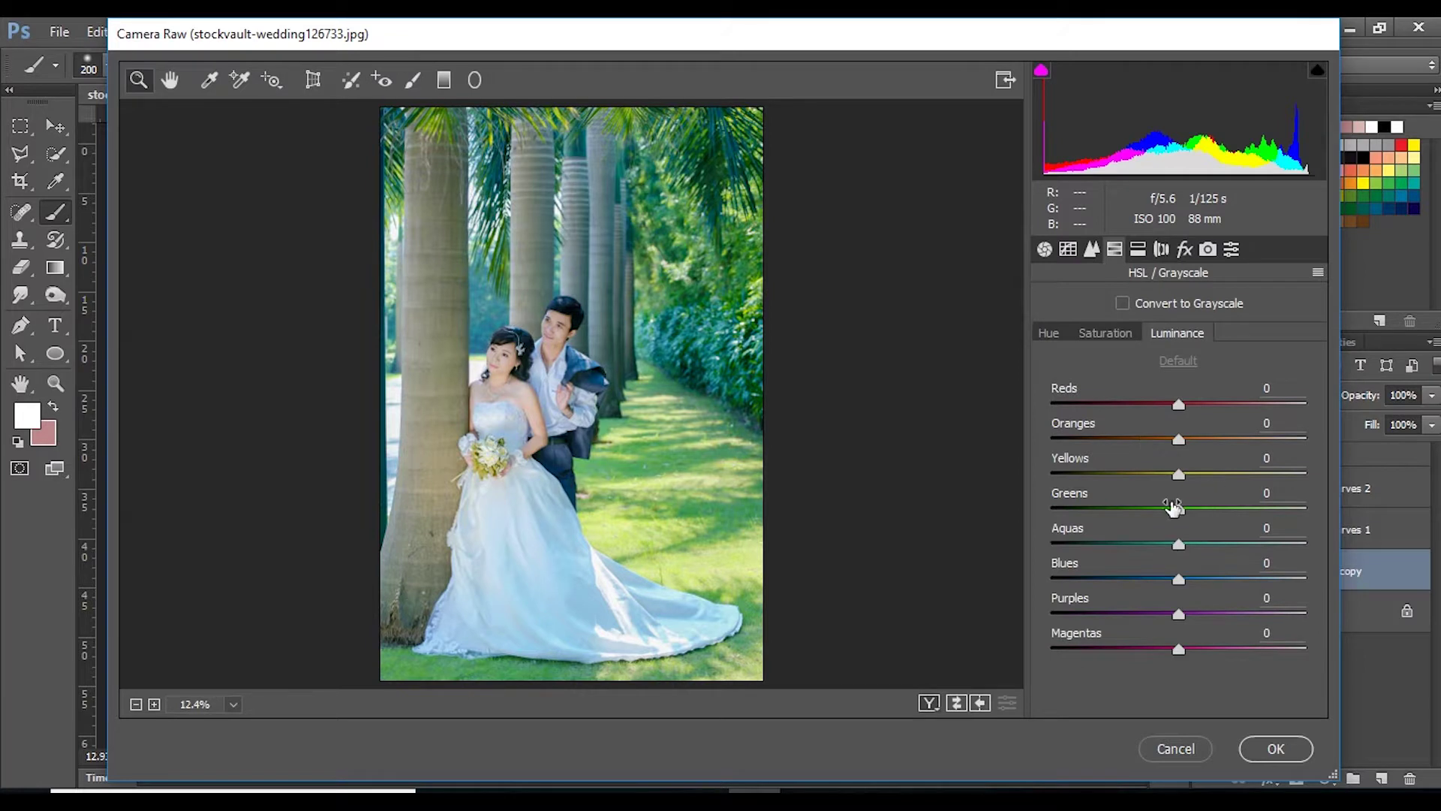
left_click(1051, 336)
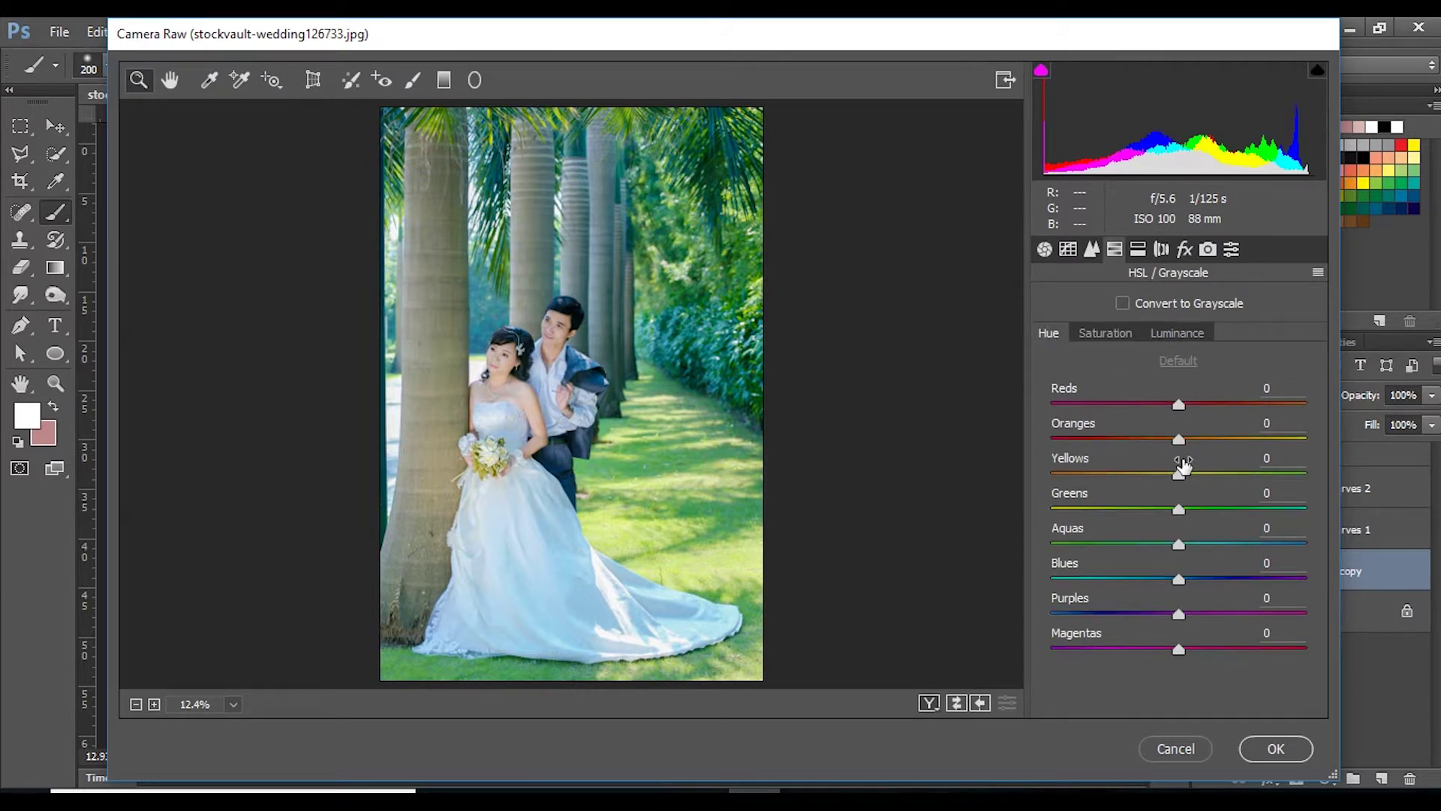
left_click(1161, 248)
left_click(1176, 332)
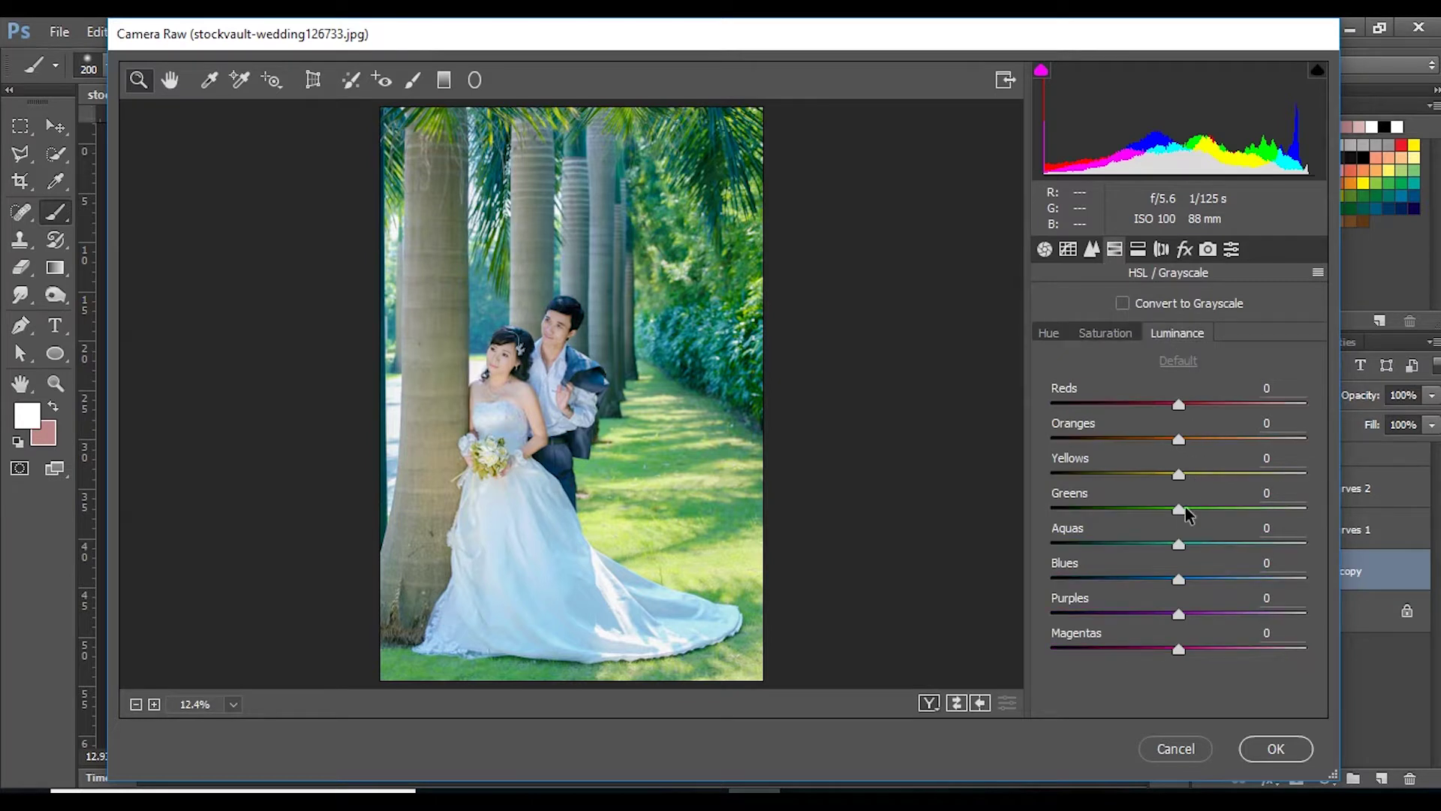
mouse_move(1180, 504)
left_mouse_down()
mouse_move(1152, 514)
mouse_move(1206, 510)
mouse_move(1151, 505)
mouse_move(1239, 543)
mouse_move(1170, 546)
left_mouse_up()
Set HSL saturation to Greens −38, Aquas −25, Blues −9, Reds +8, Oranges +5.
left_click(1083, 342)
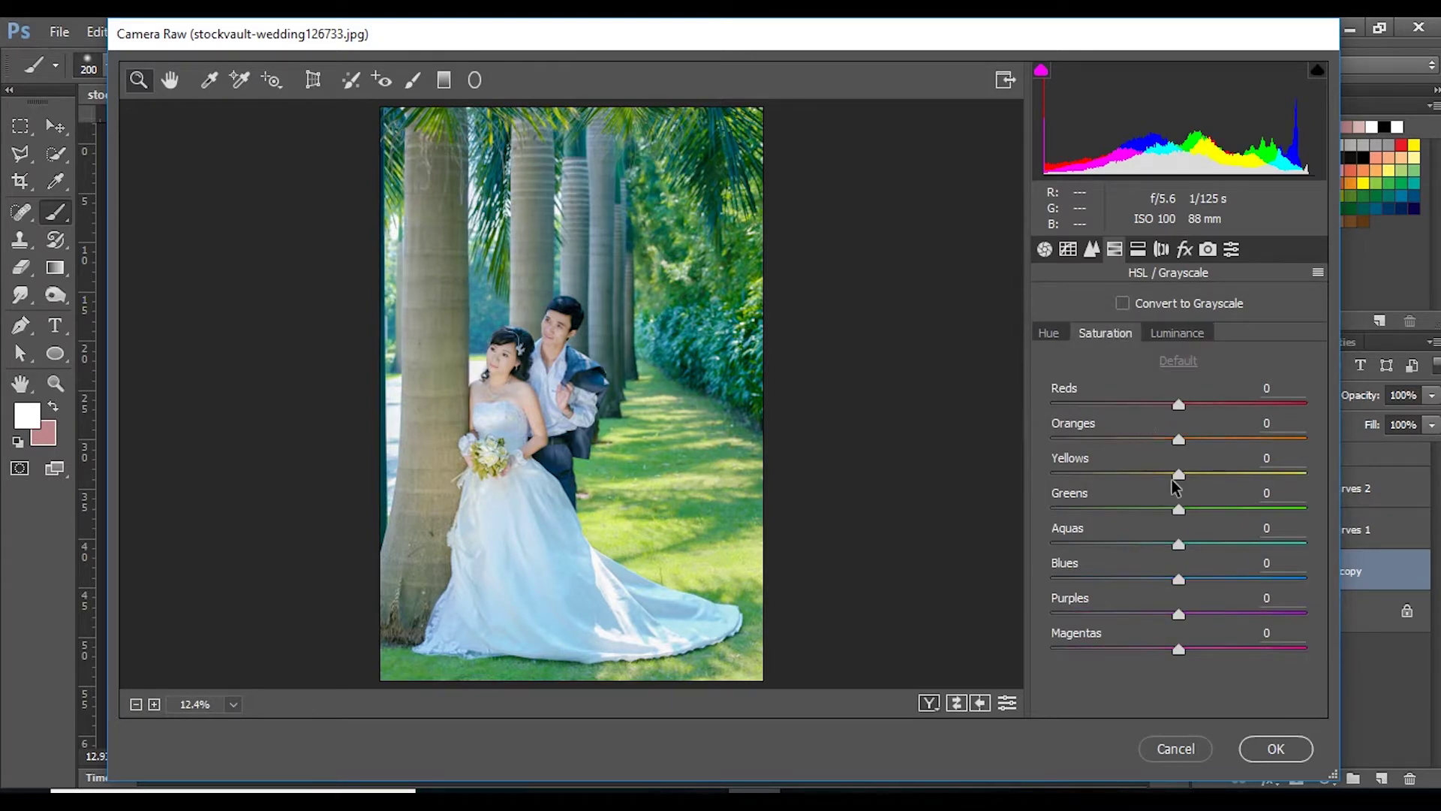
mouse_move(1180, 544)
left_mouse_down()
mouse_move(1147, 544)
mouse_move(1132, 510)
left_mouse_up()
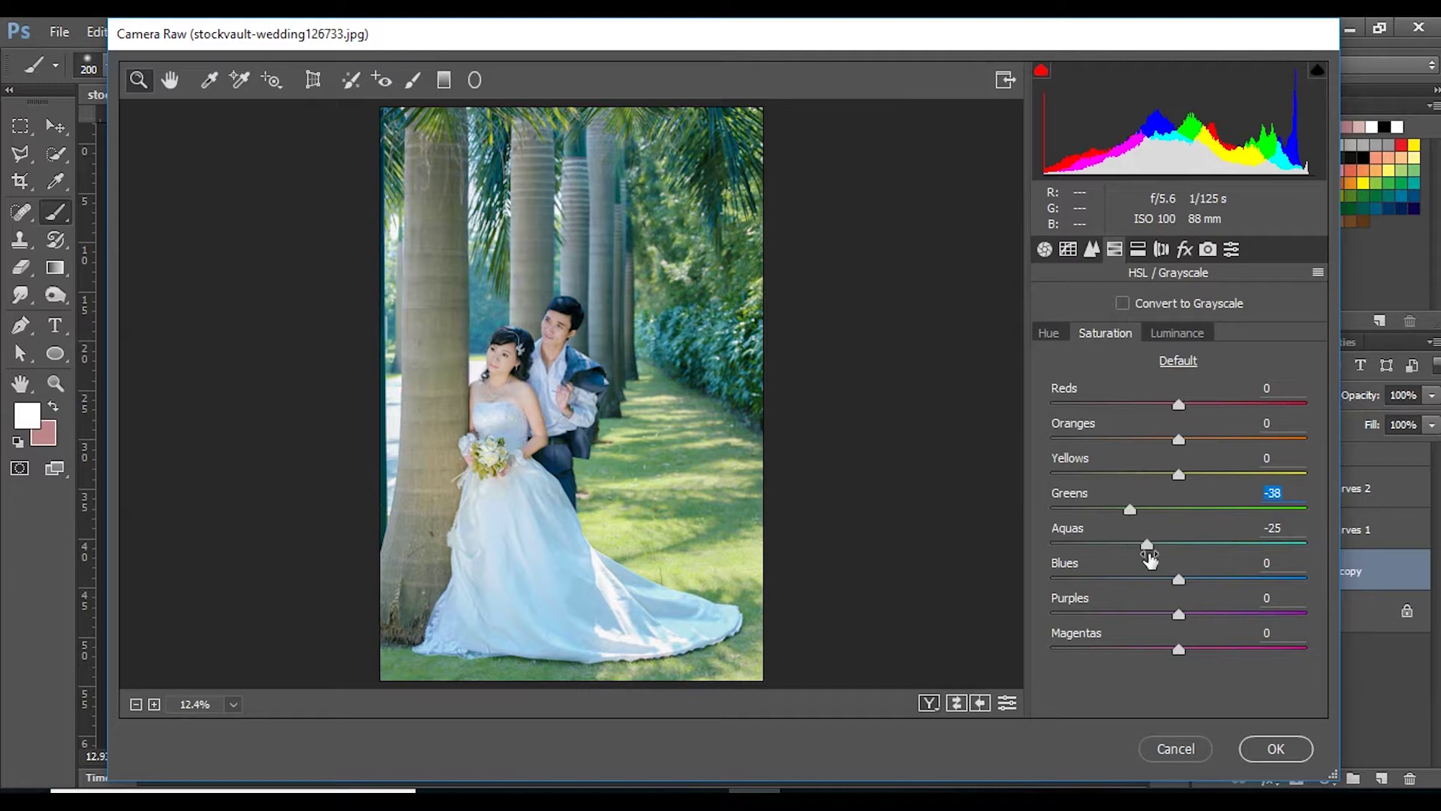
left_click_drag(1179, 579, 1168, 587)
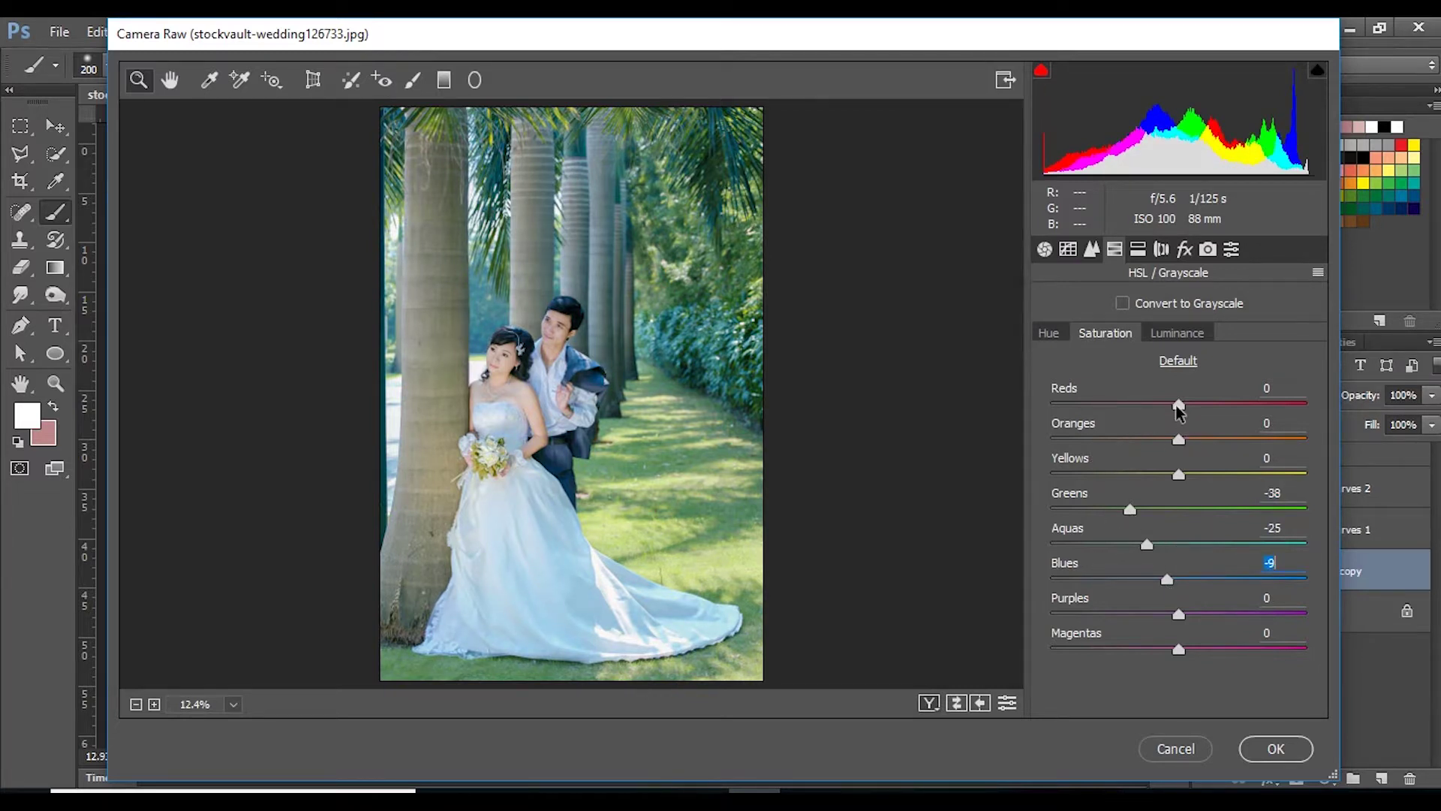
mouse_move(1179, 405)
left_mouse_down()
mouse_move(1207, 441)
mouse_move(1162, 441)
left_mouse_up()
left_click(1070, 254)
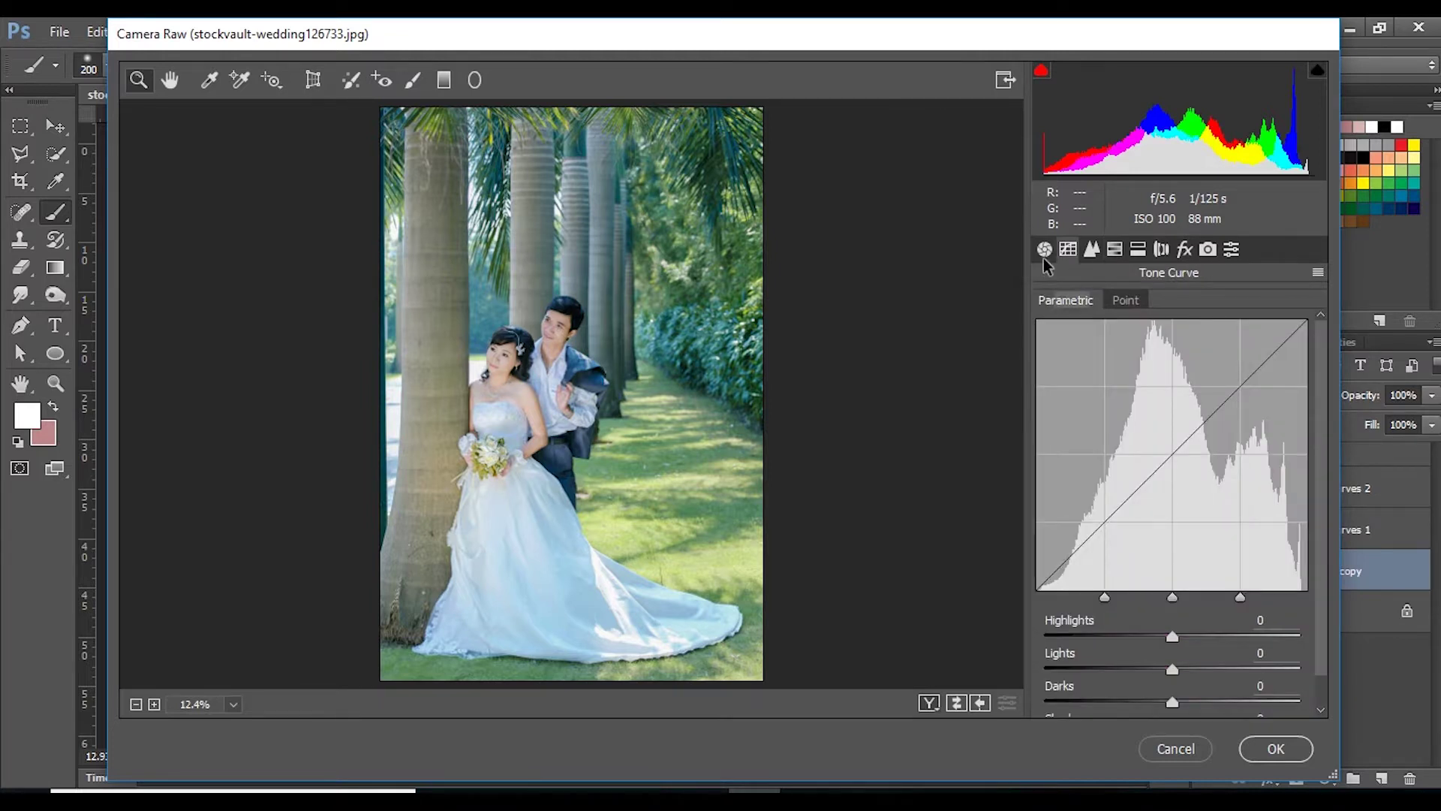
In Effects, add a −29 post-crop vignette and +23 dehaze.
left_click(1044, 253)
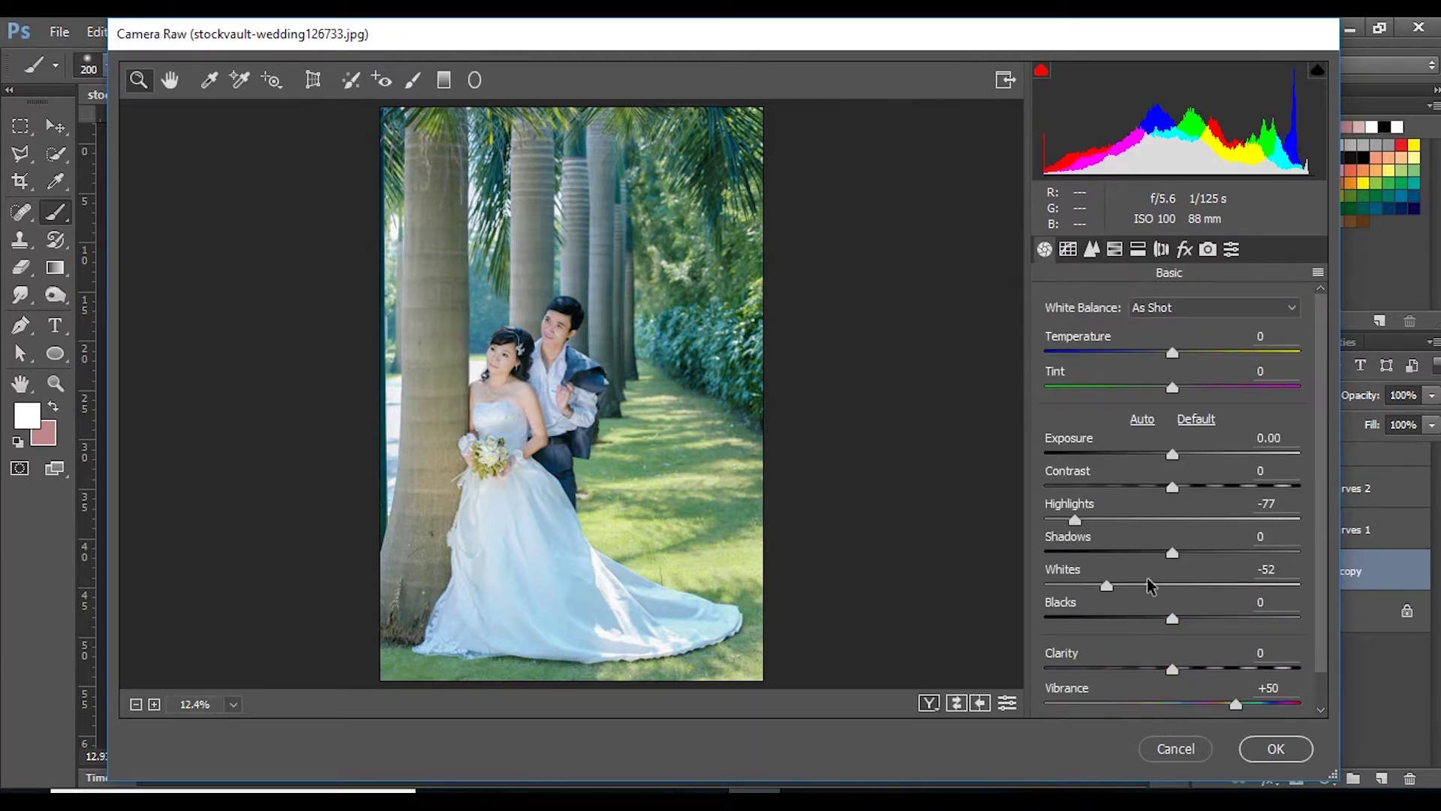
left_click(1091, 249)
left_click(1138, 248)
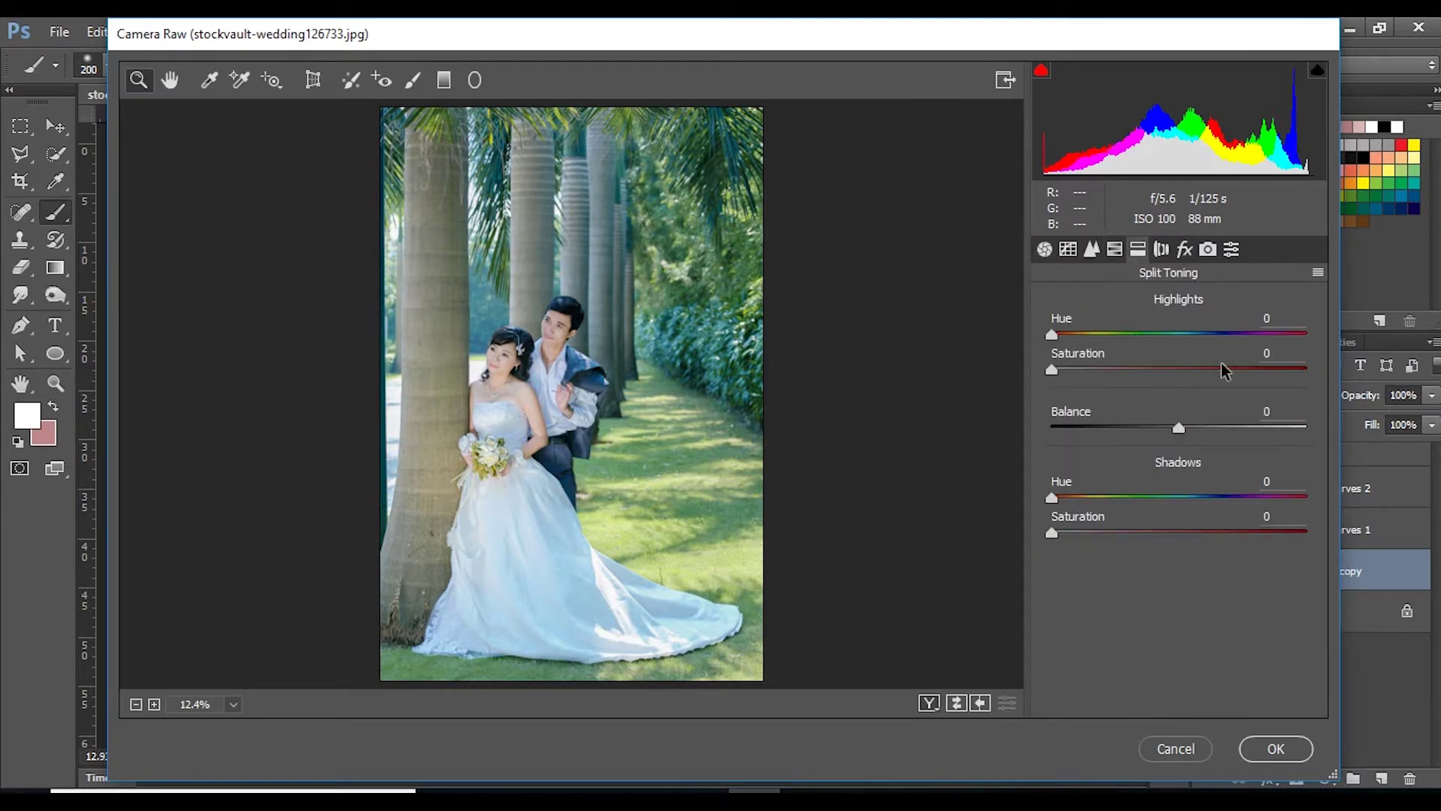
left_click(1116, 250)
left_click(1184, 248)
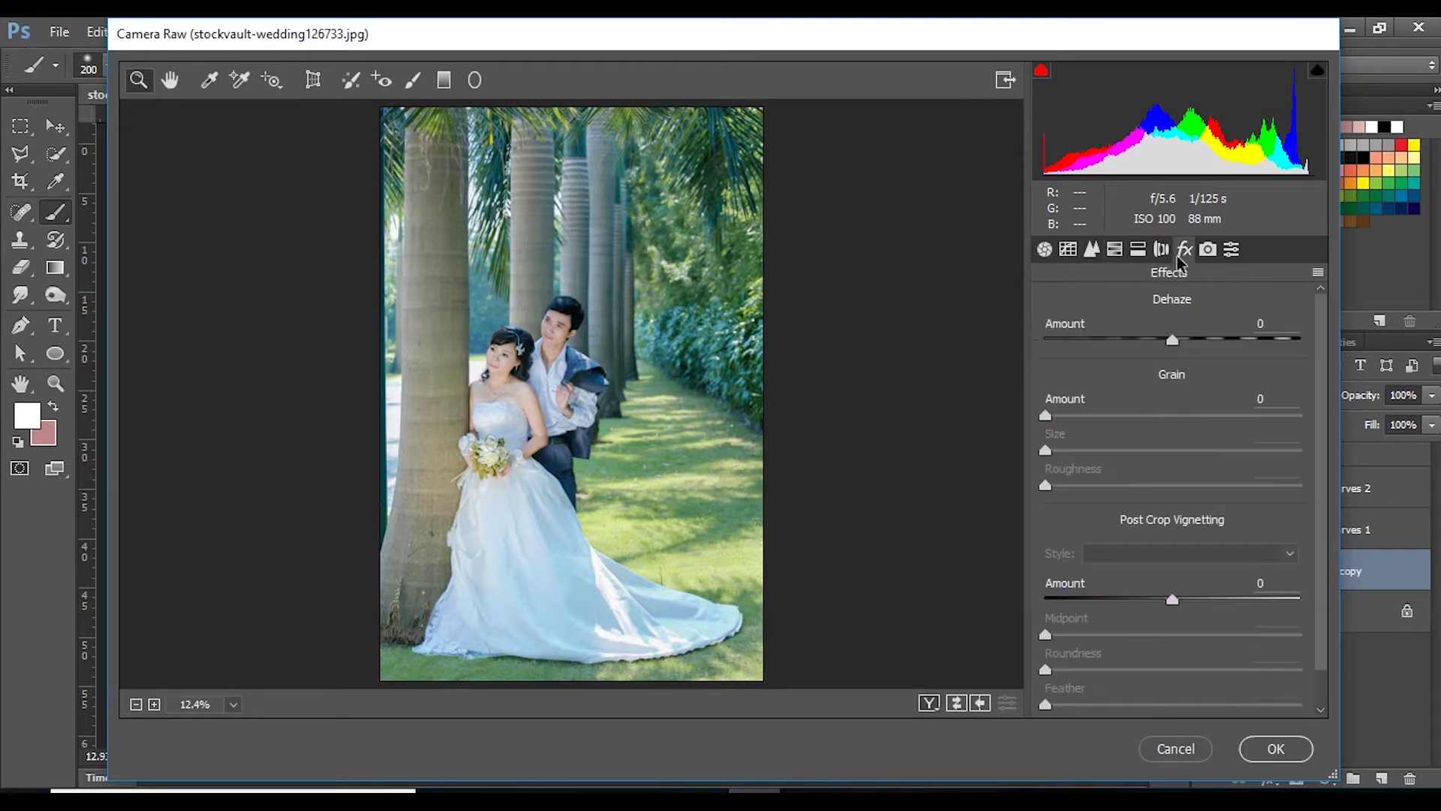
left_click_drag(1172, 599, 1143, 605)
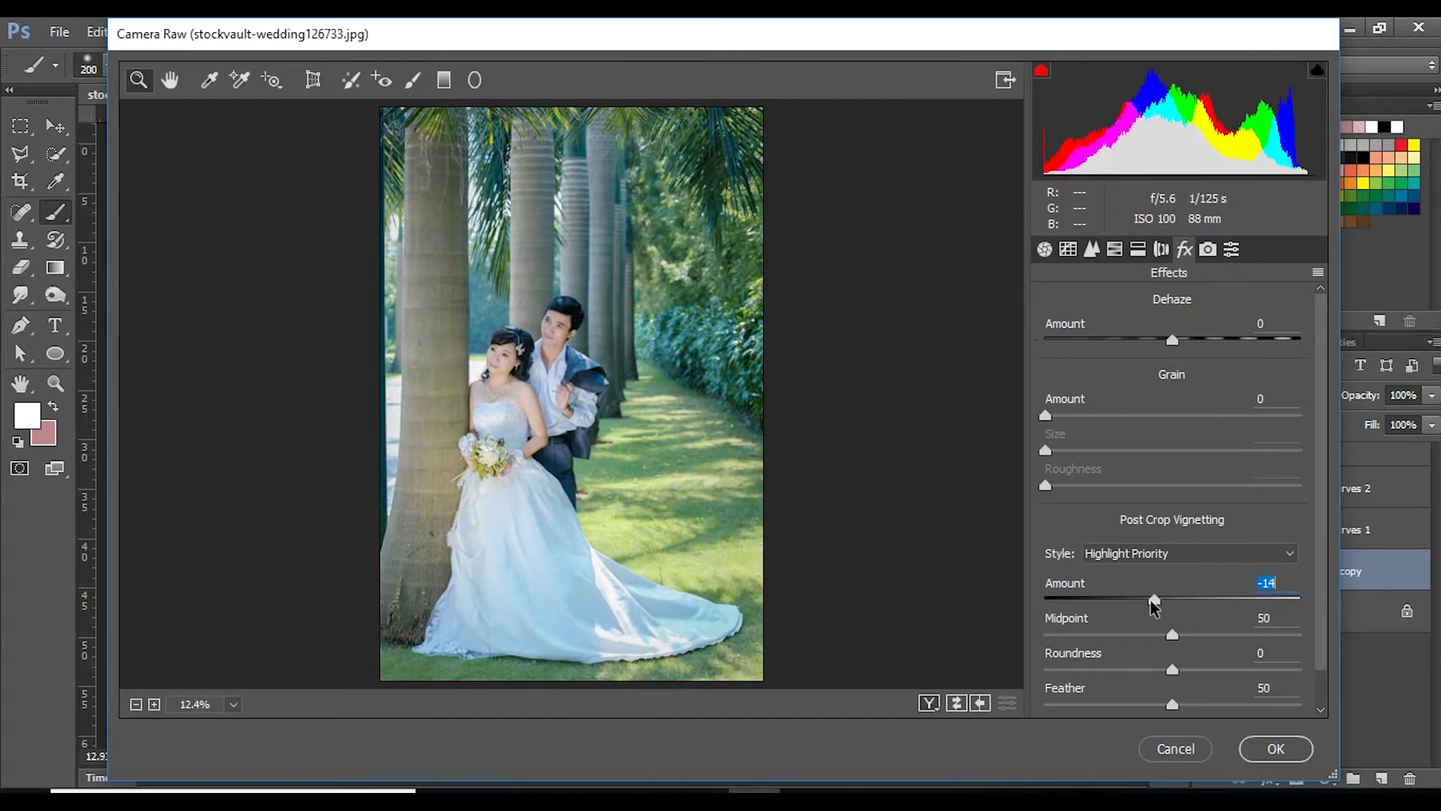
left_click_drag(1144, 605, 1133, 608)
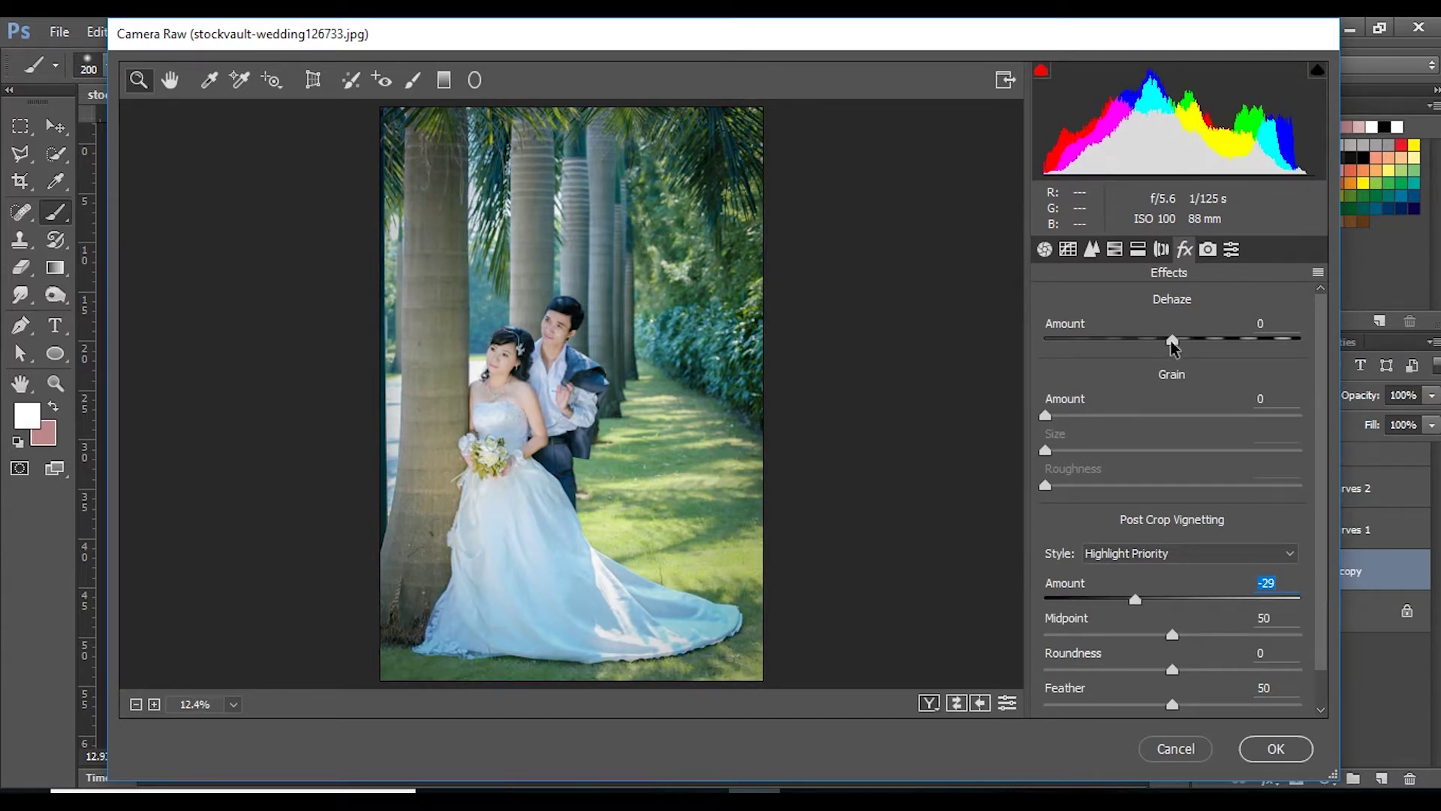
left_click_drag(1172, 342, 1202, 349)
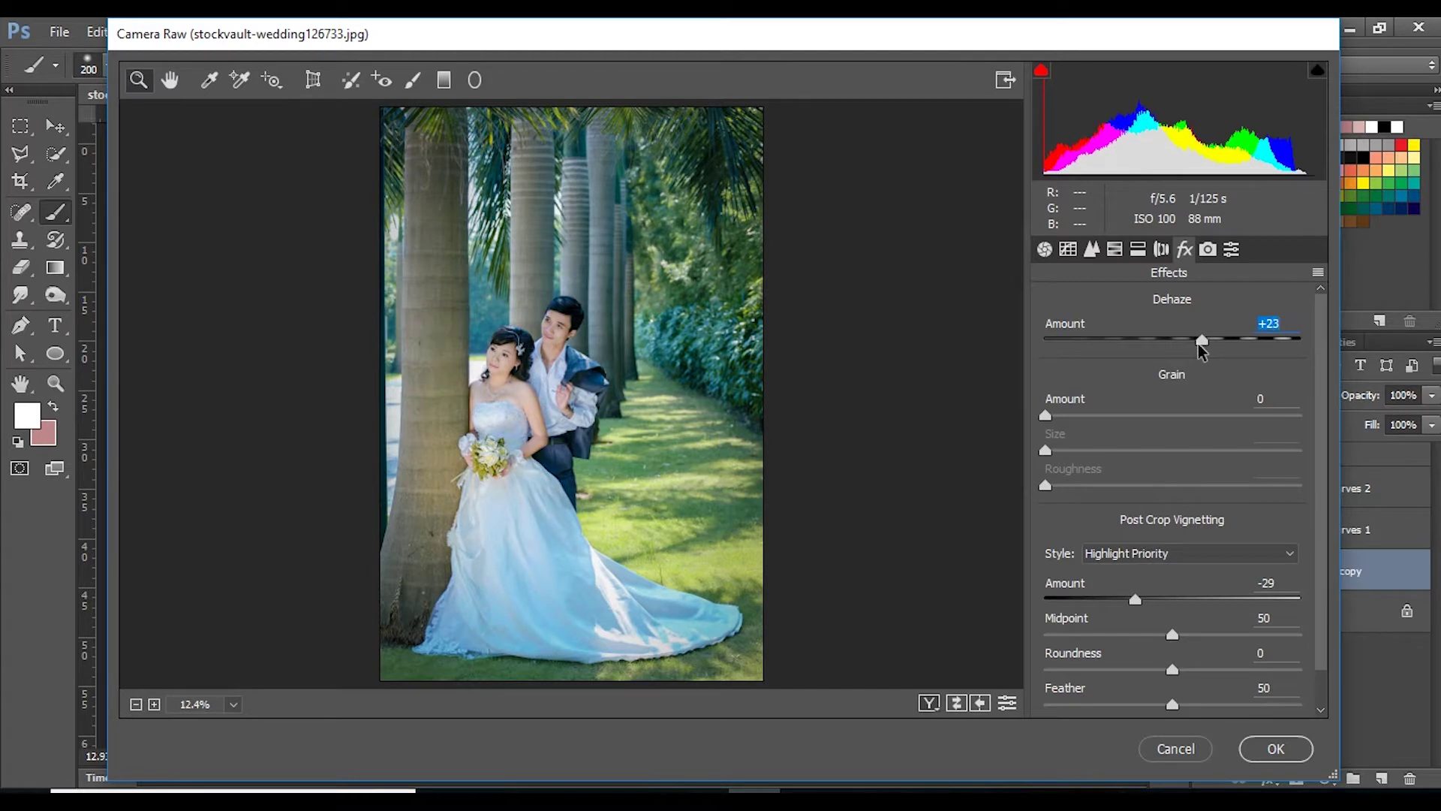
Set Shadows +5, Clarity +18 and Vibrance +61, then apply the Camera Raw filter.
left_click(1044, 249)
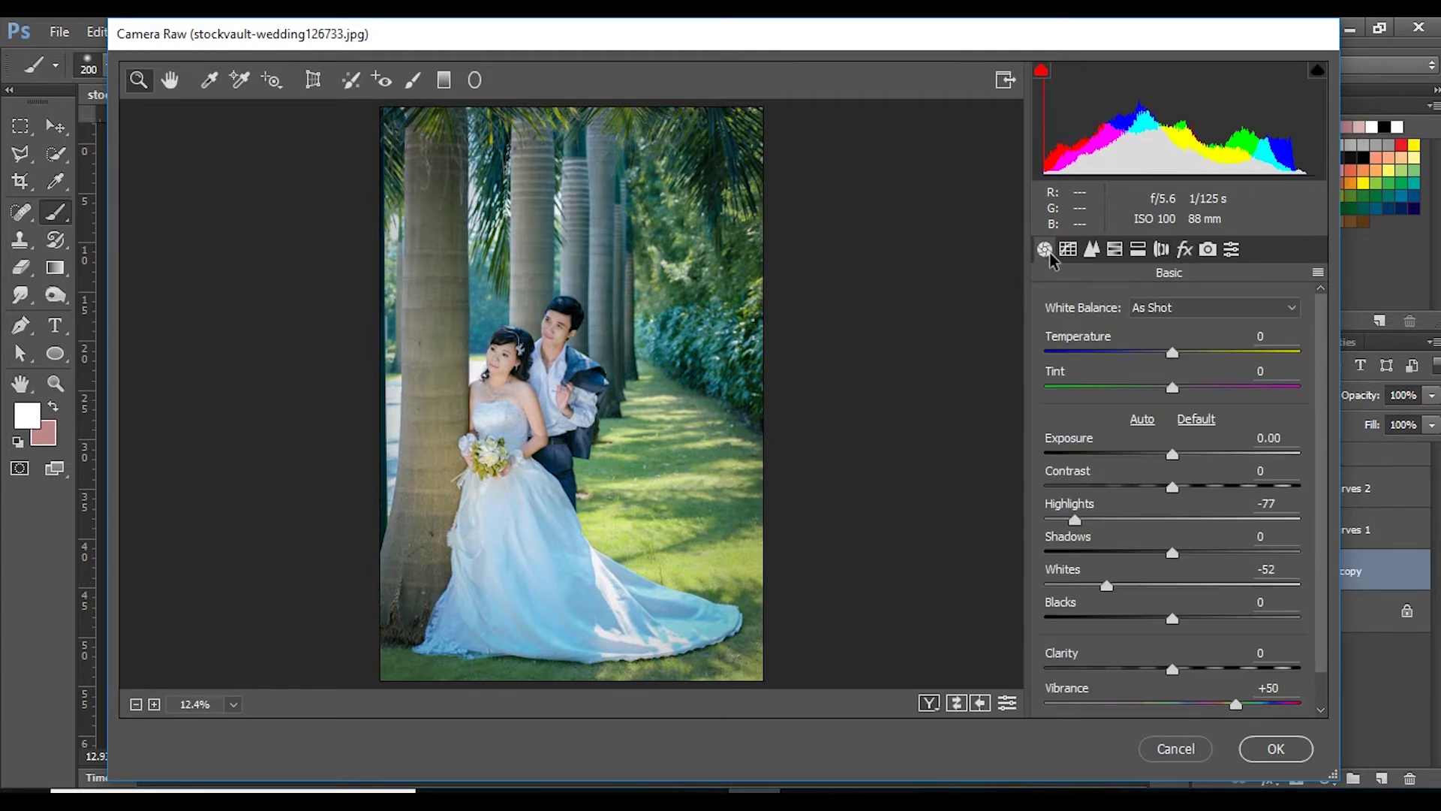
left_click_drag(1176, 559, 1183, 559)
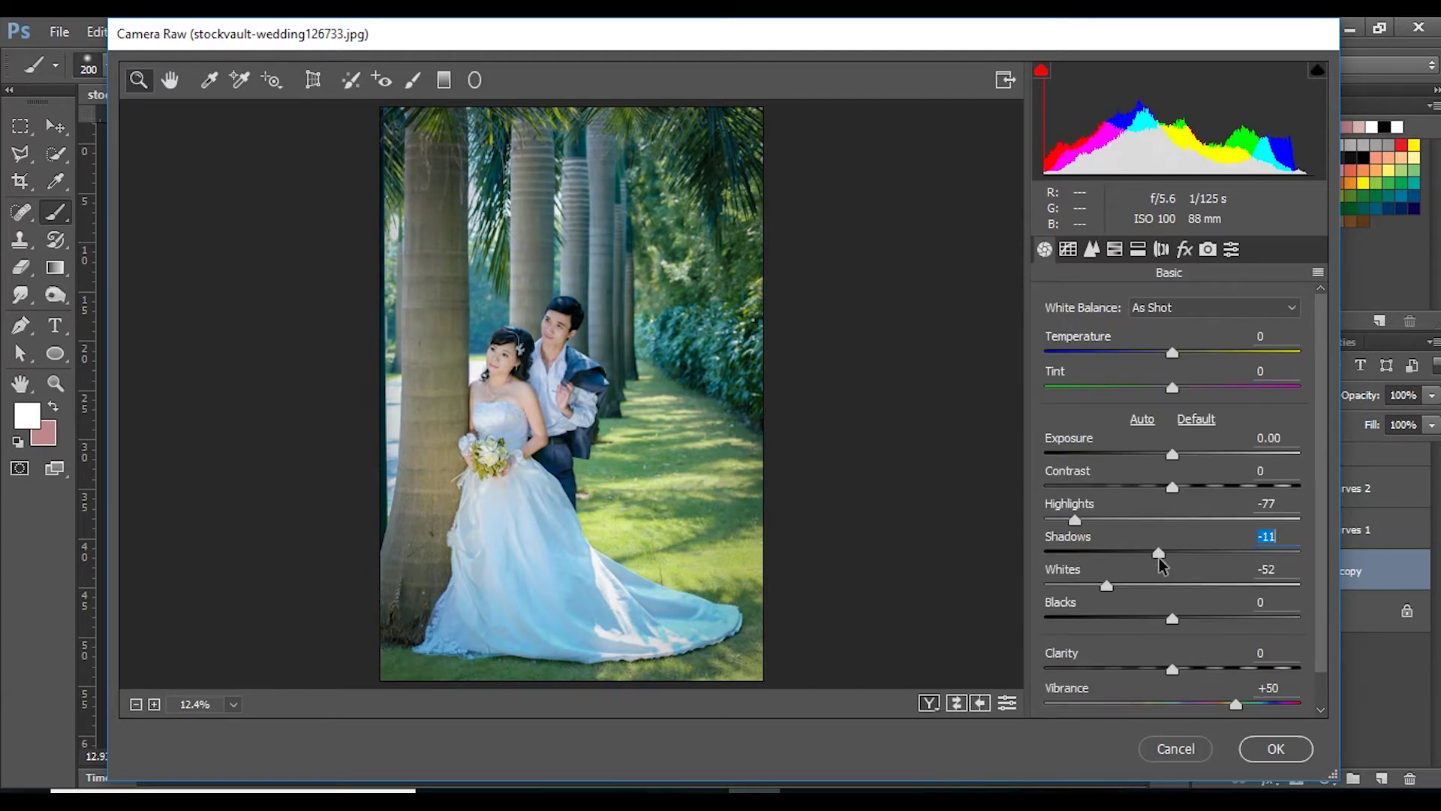
scroll(1321, 459, "down", 1)
left_click_drag(1173, 629, 1199, 634)
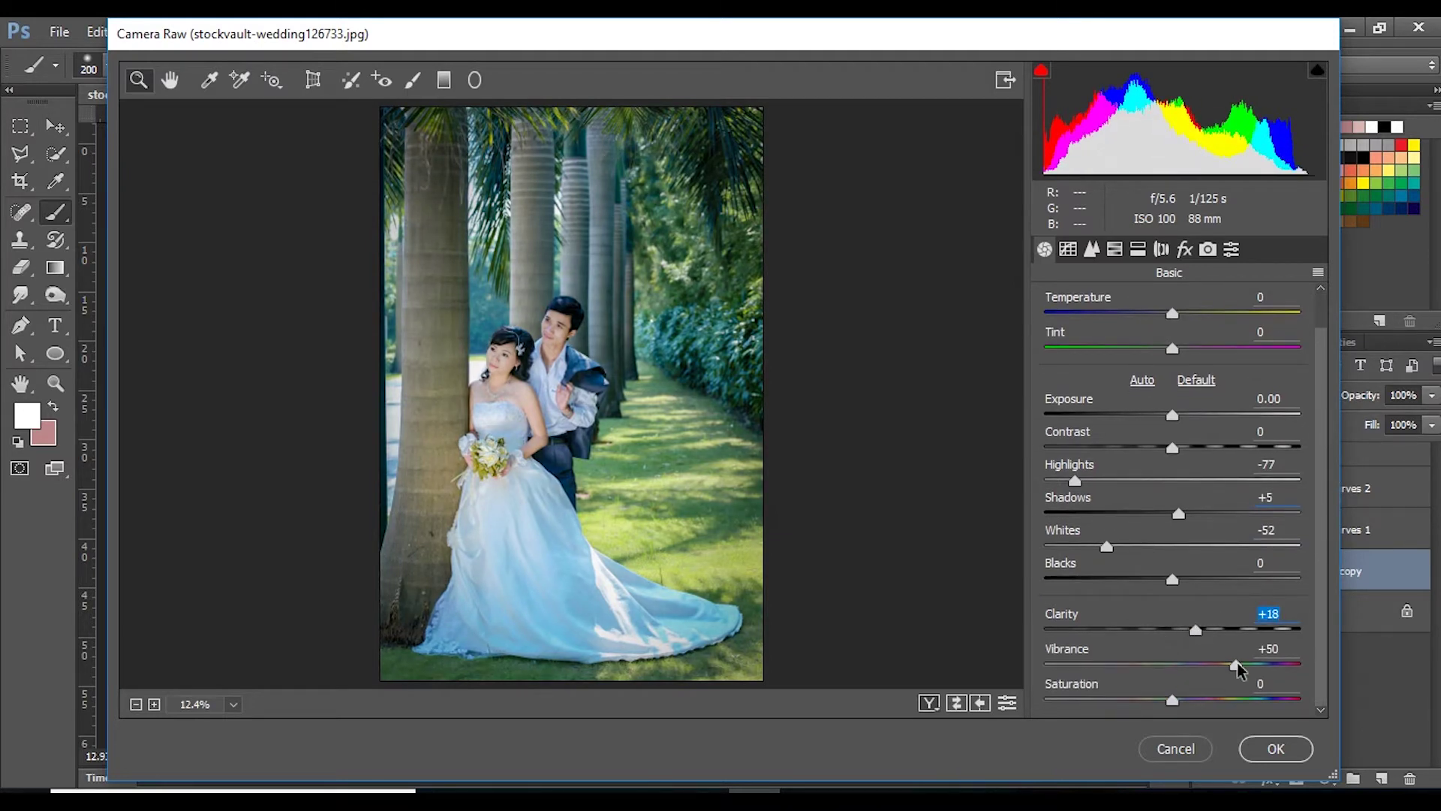
left_click_drag(1235, 664, 1249, 665)
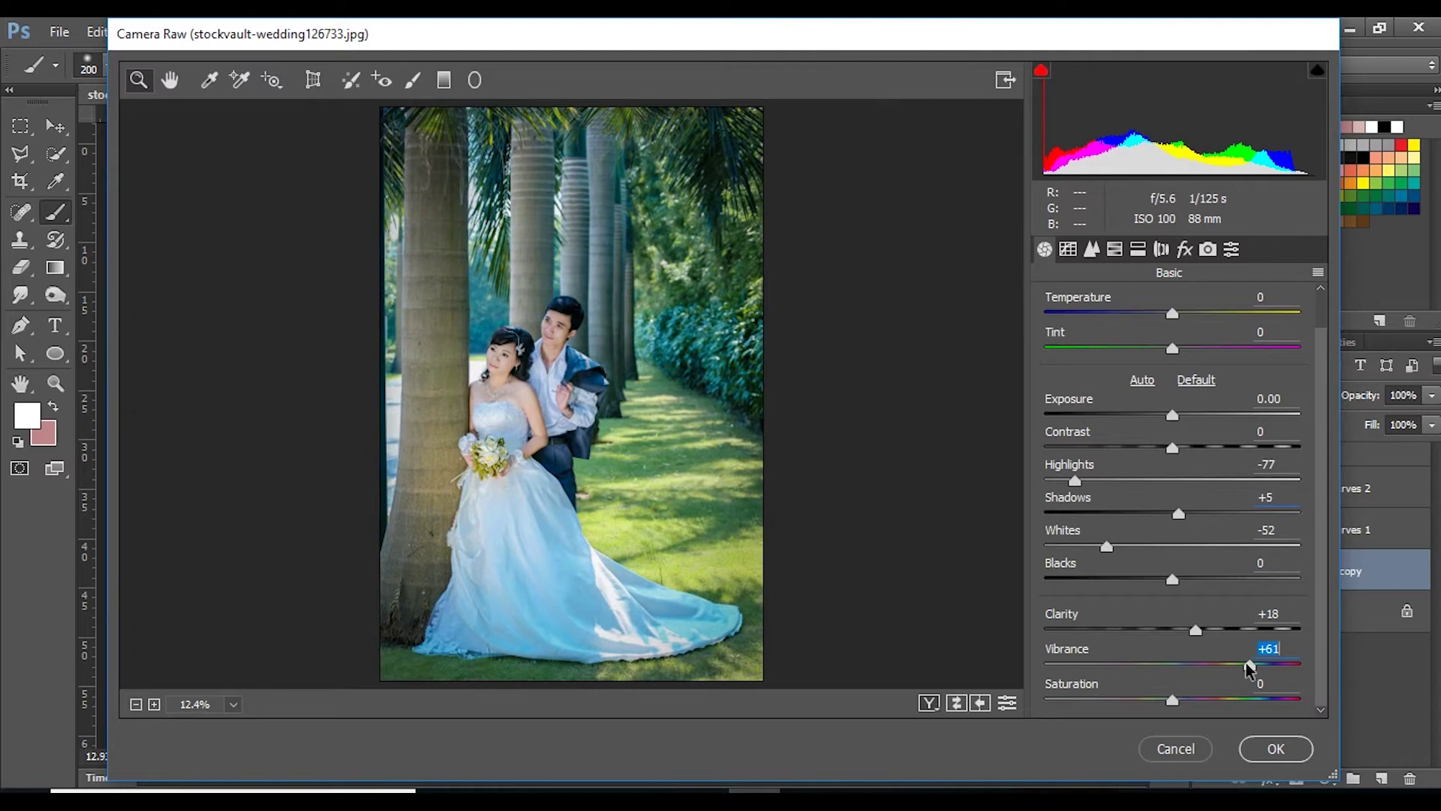
left_click(1276, 748)
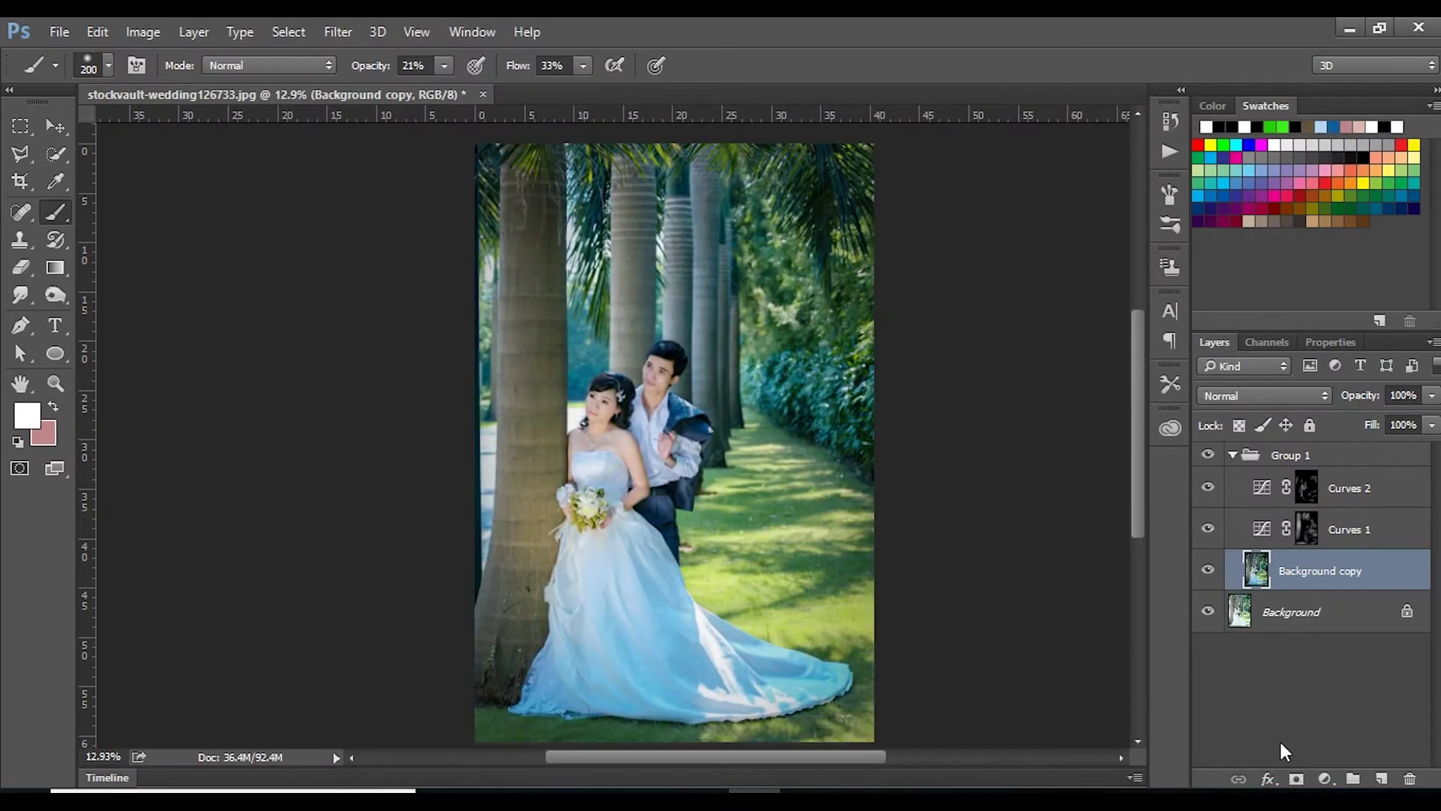
Scroll through the Layers panel and collapse Group 1.
scroll(647, 489, "down", 1)
scroll(631, 451, "up", 4)
scroll(616, 403, "up", 1)
scroll(616, 403, "down", 2)
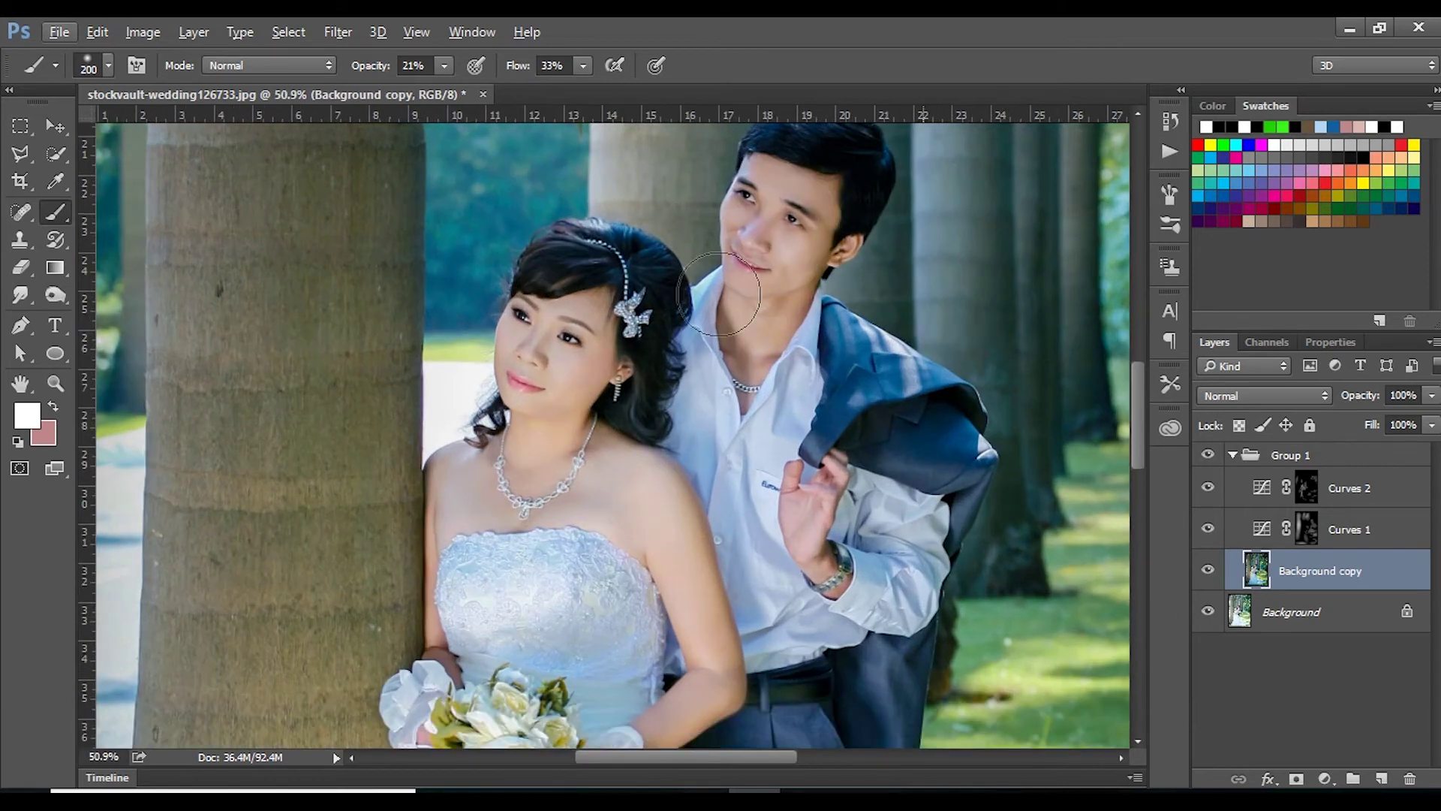
scroll(638, 375, "down", 2)
scroll(676, 338, "down", 1)
scroll(705, 313, "down", 1)
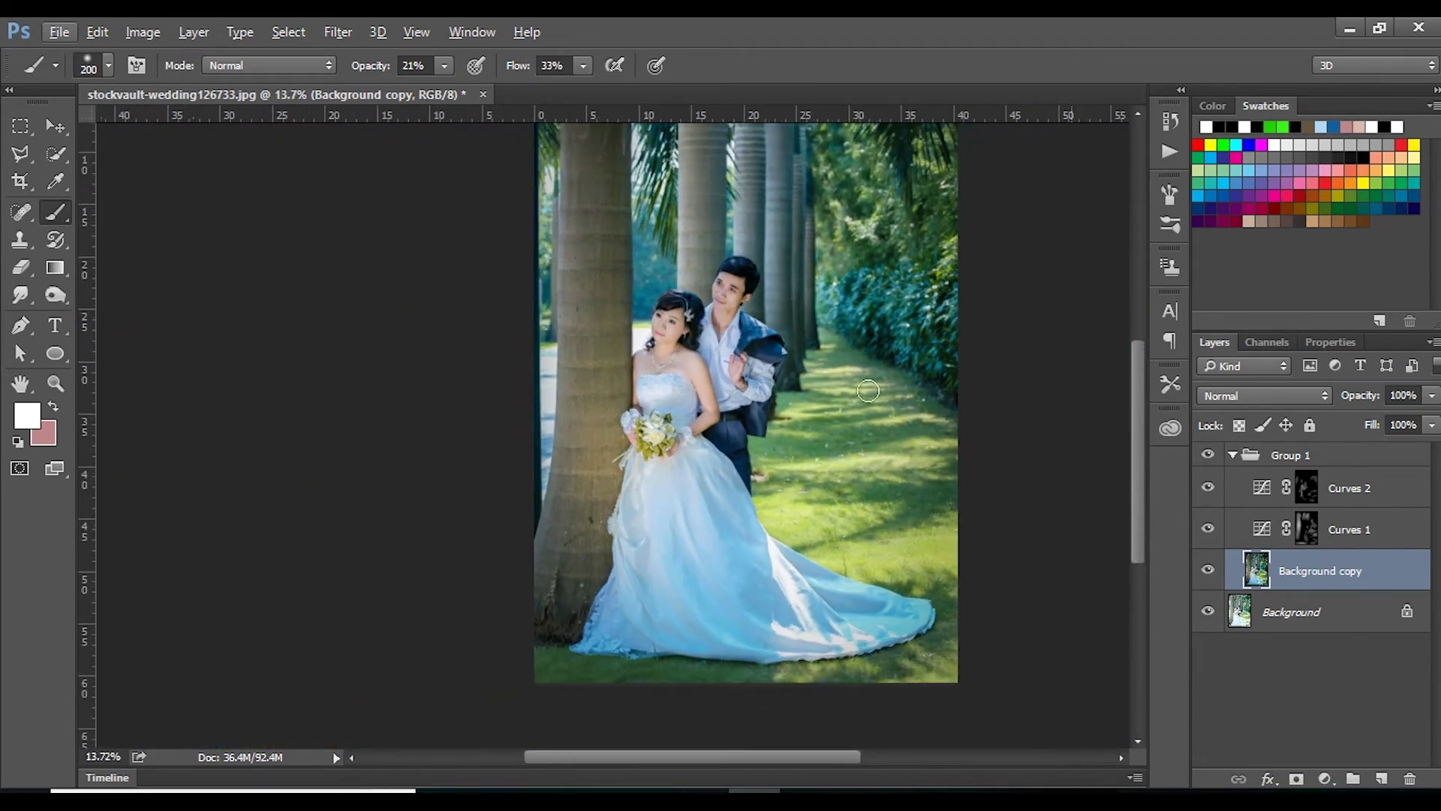
scroll(901, 352, "down", 1)
scroll(871, 326, "up", 1)
left_click_drag(1140, 431, 1141, 401)
left_click(1232, 456)
Toggle Group 1's visibility repeatedly to compare the graded photo with the original.
left_click(1209, 459)
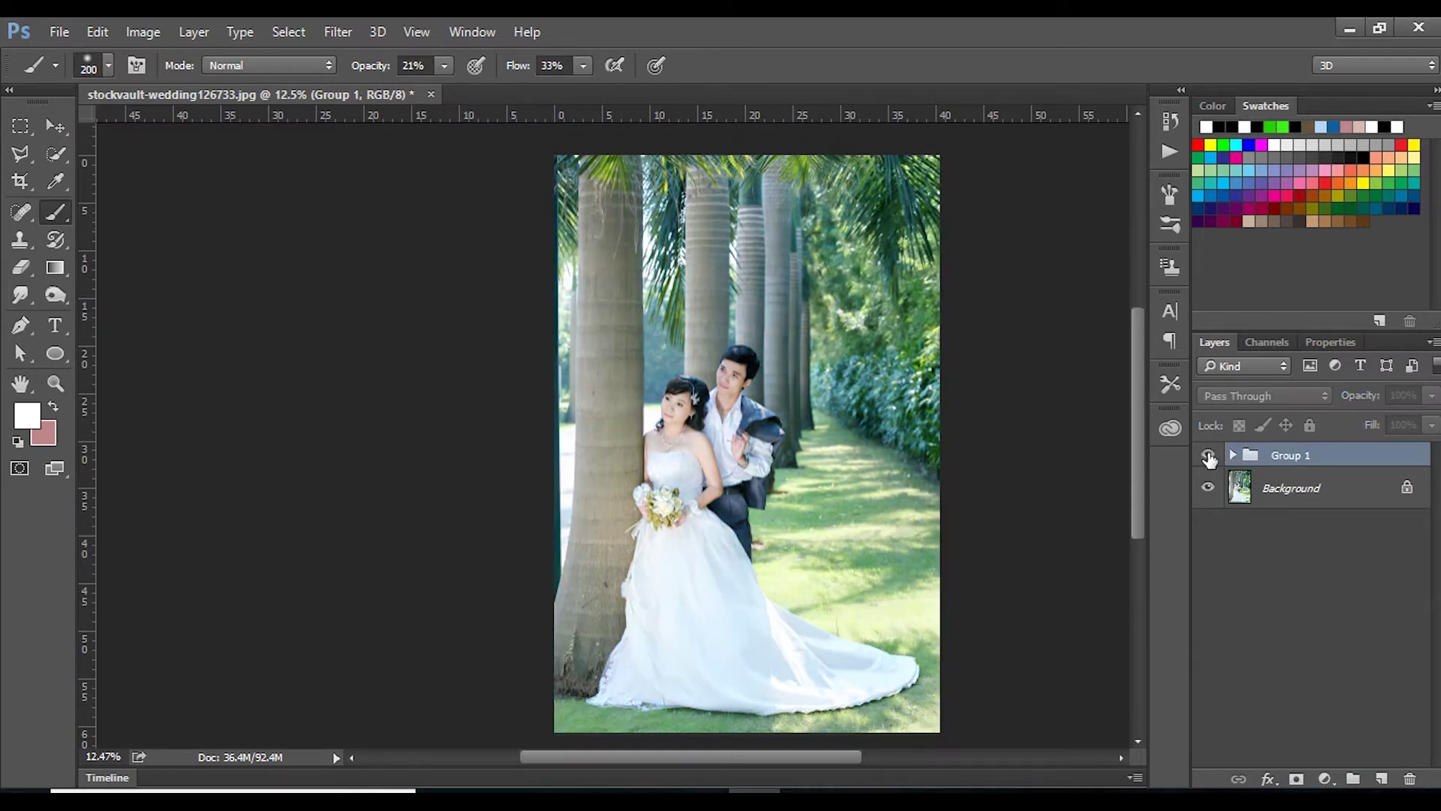
left_click(1209, 460)
left_click(1209, 460)
left_click(1210, 459)
left_click(1209, 460)
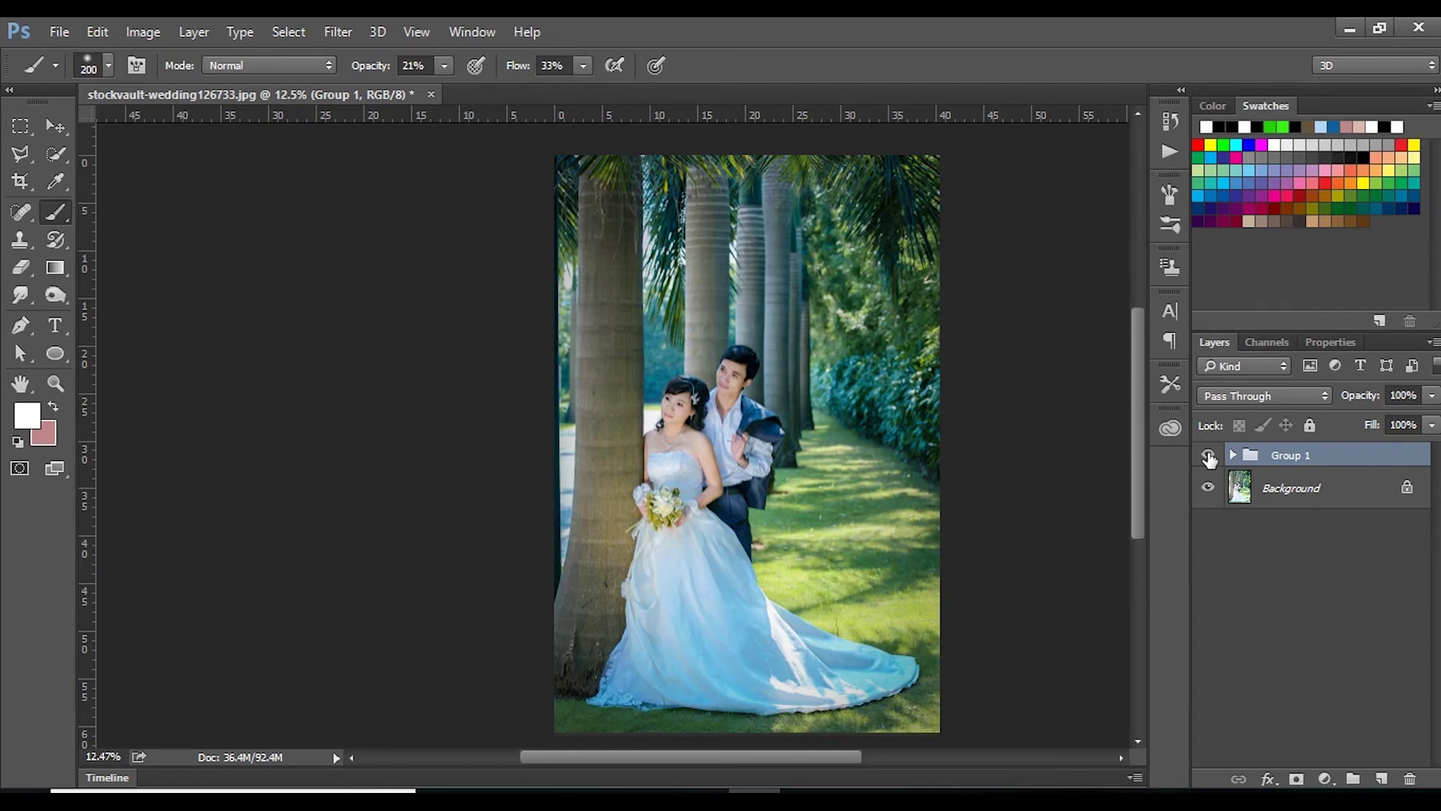
left_click(1209, 459)
left_click(1209, 459)
left_click(1210, 460)
left_click(1209, 459)
left_click(1209, 460)
left_click(1209, 460)
left_click(1209, 460)
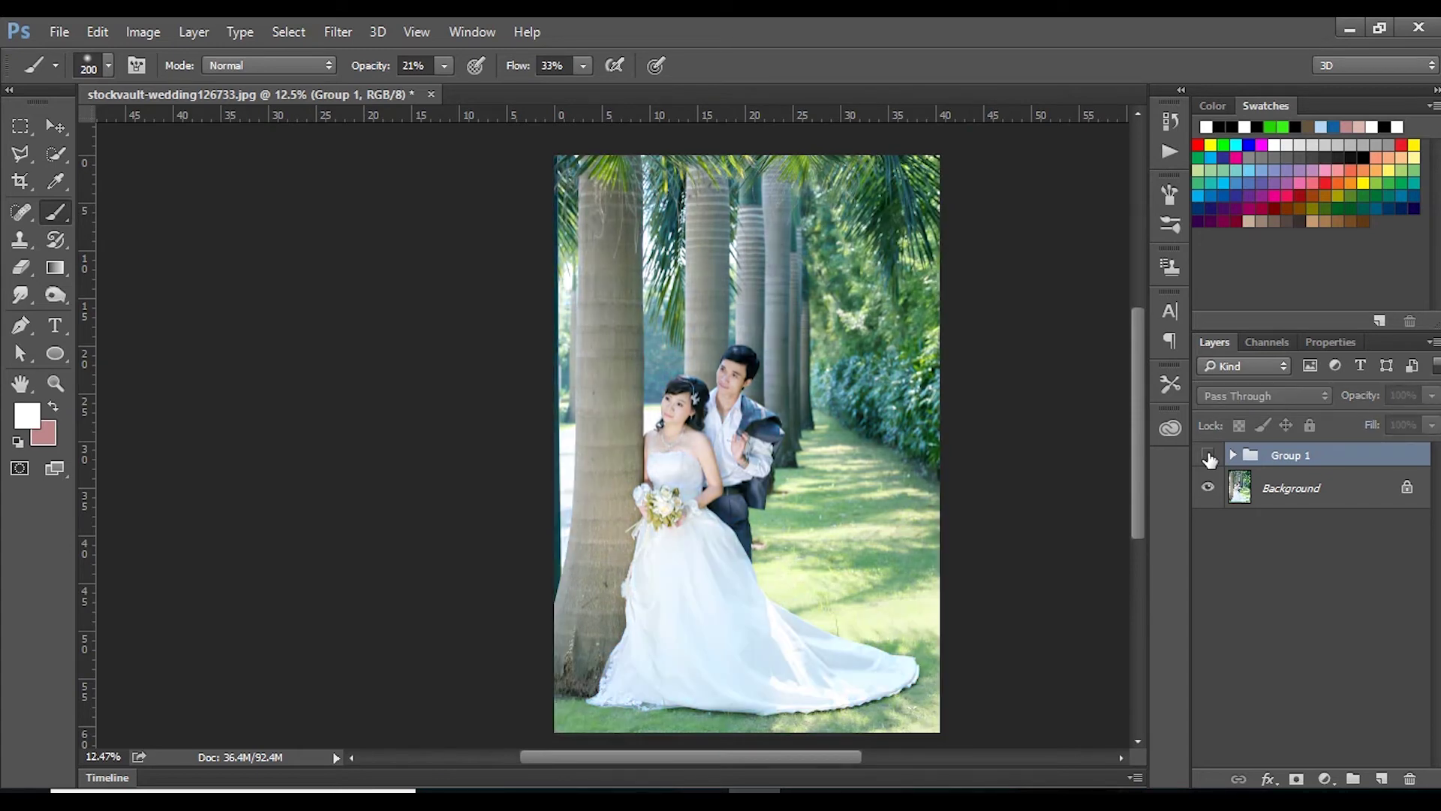
Select the Move tool, then hide and re-show Group 1, leaving the grade visible.
left_click(57, 126)
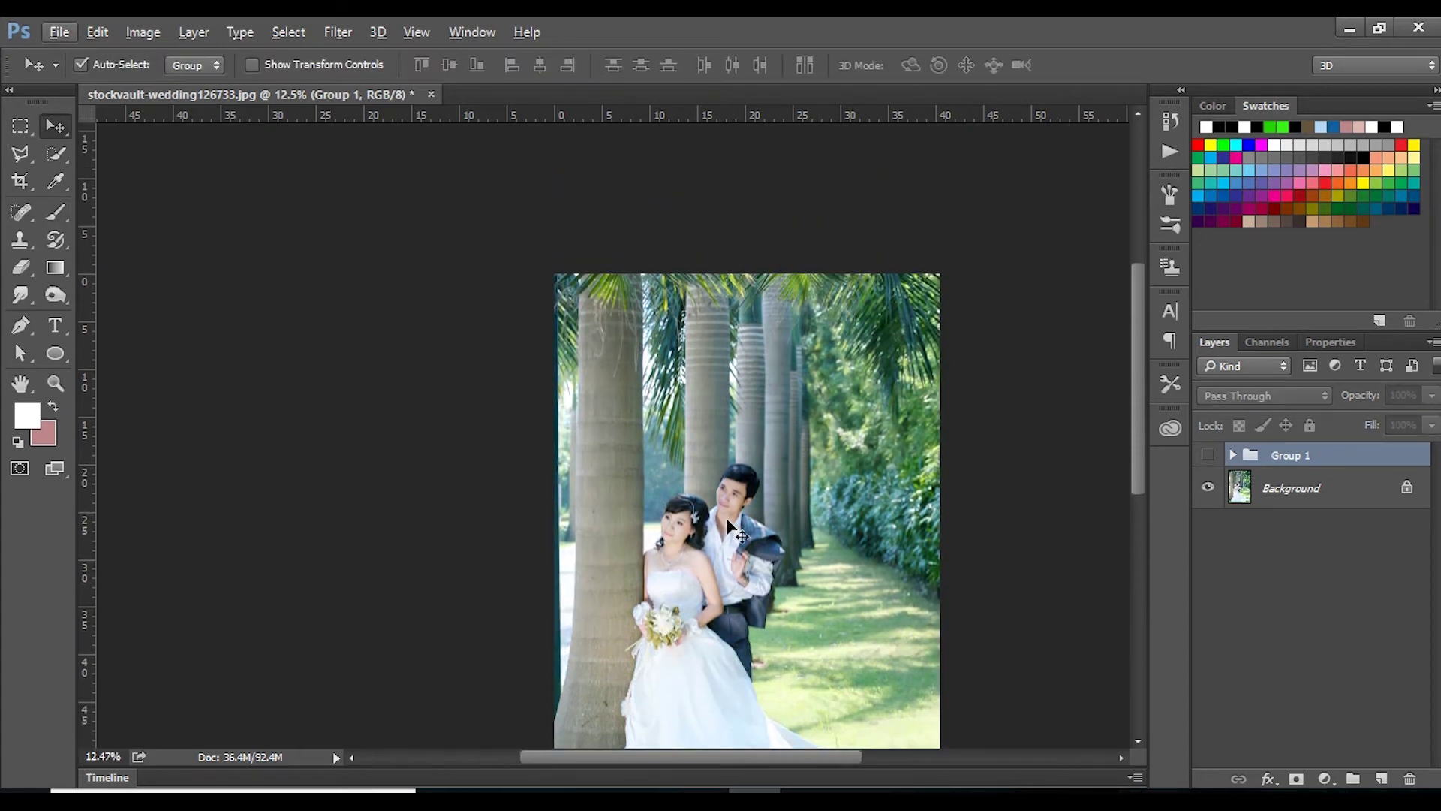
scroll(661, 495, "up", 2)
scroll(722, 525, "up", 2)
scroll(713, 480, "up", 1)
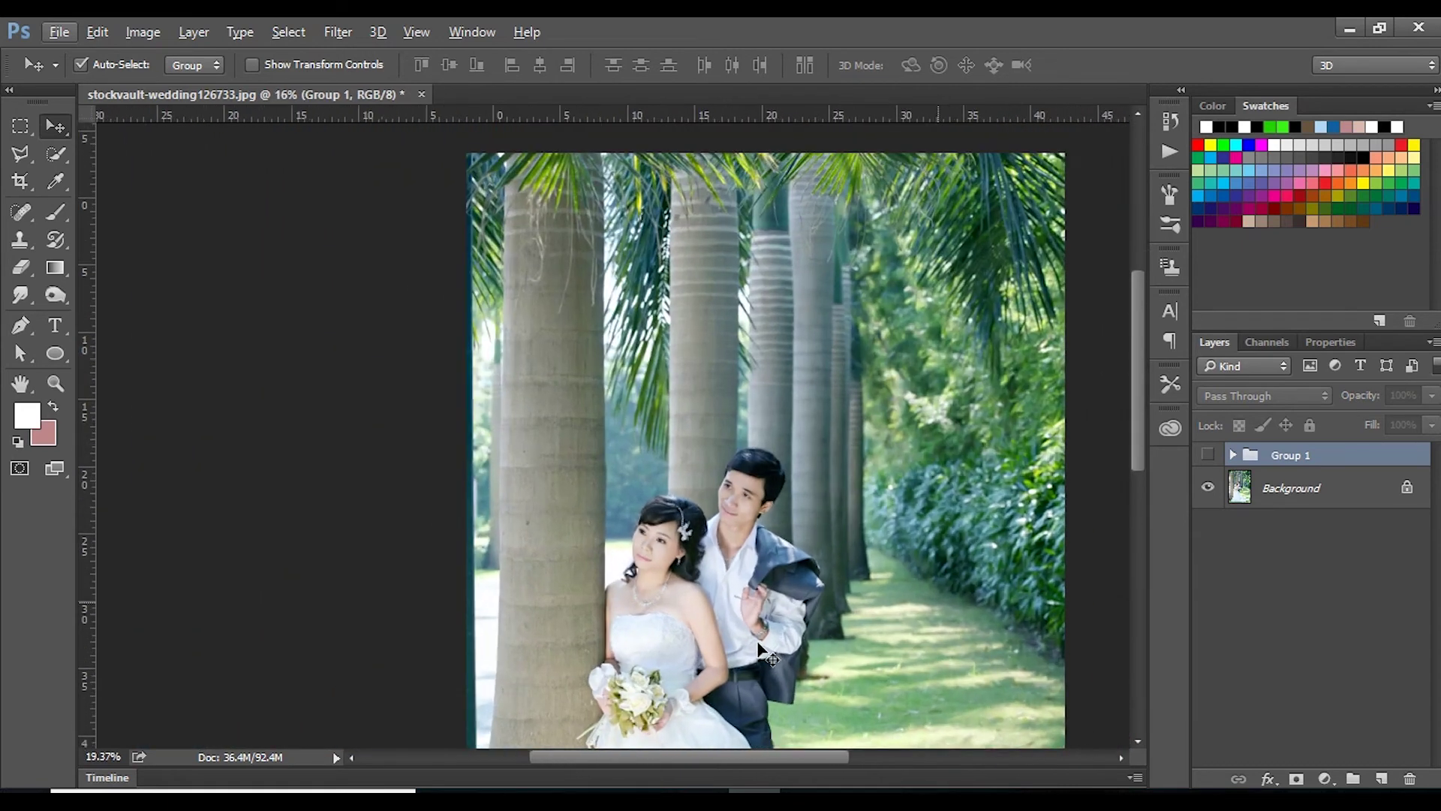
scroll(657, 641, "up", 2)
left_click(1208, 455)
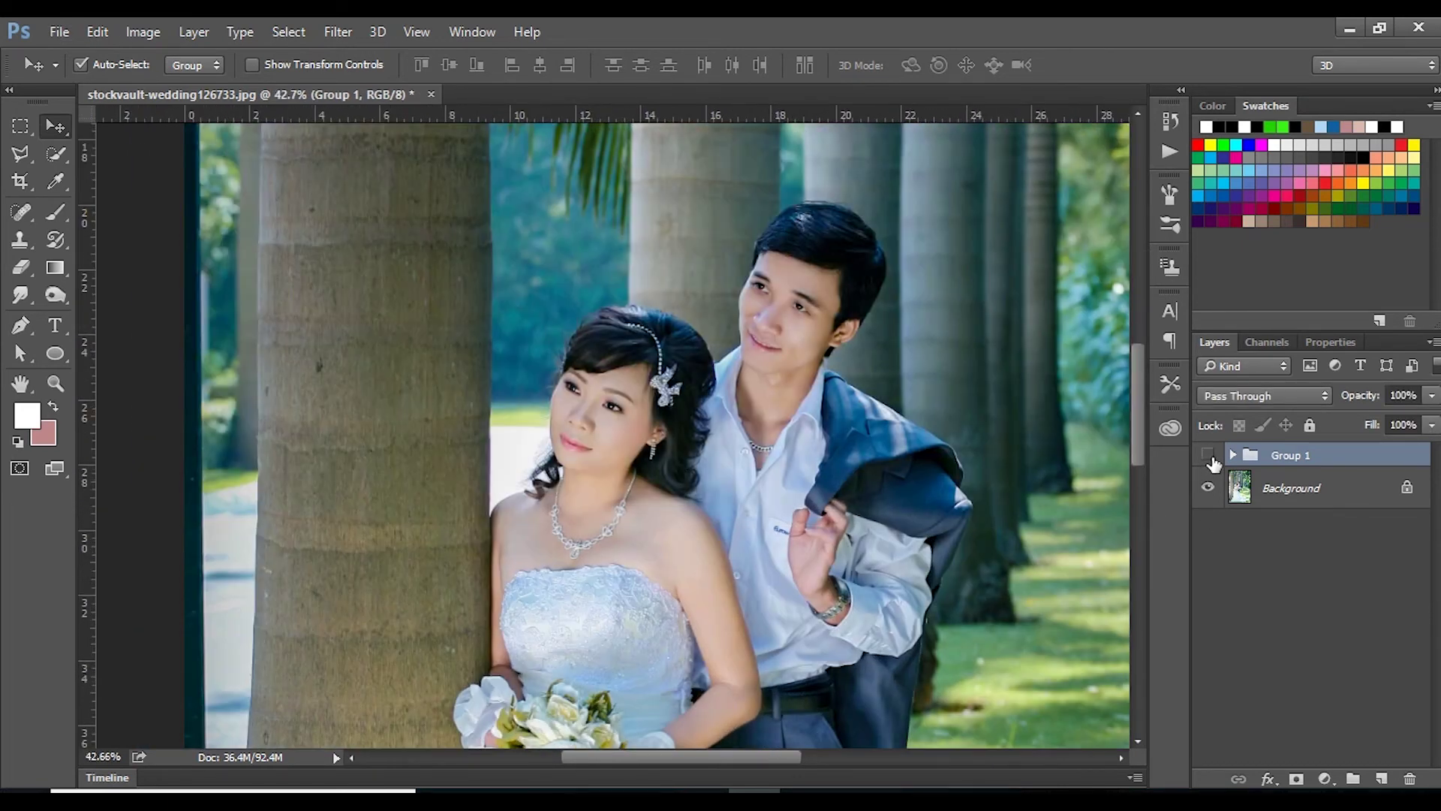
left_click(1208, 455)
left_click_drag(1138, 415, 1142, 445)
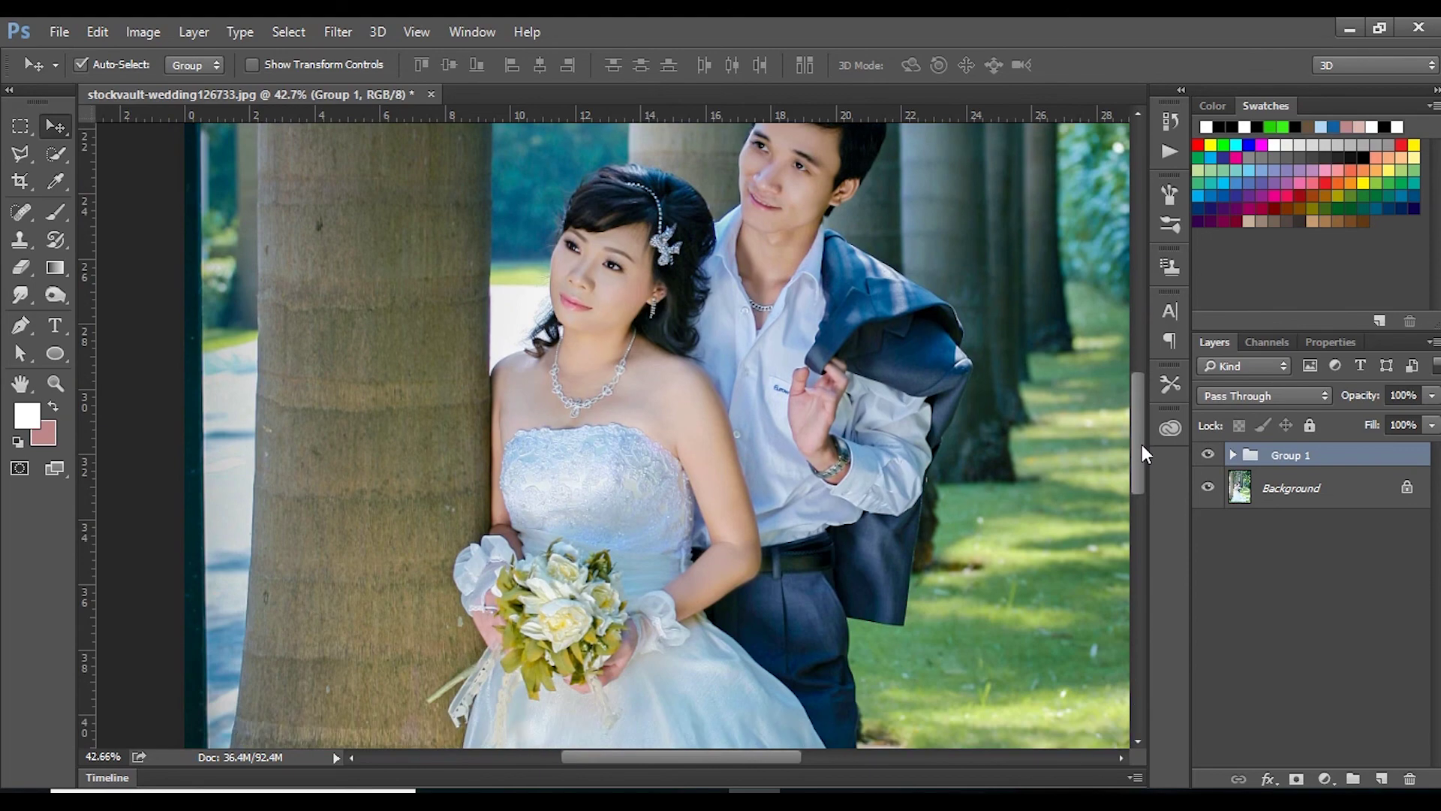